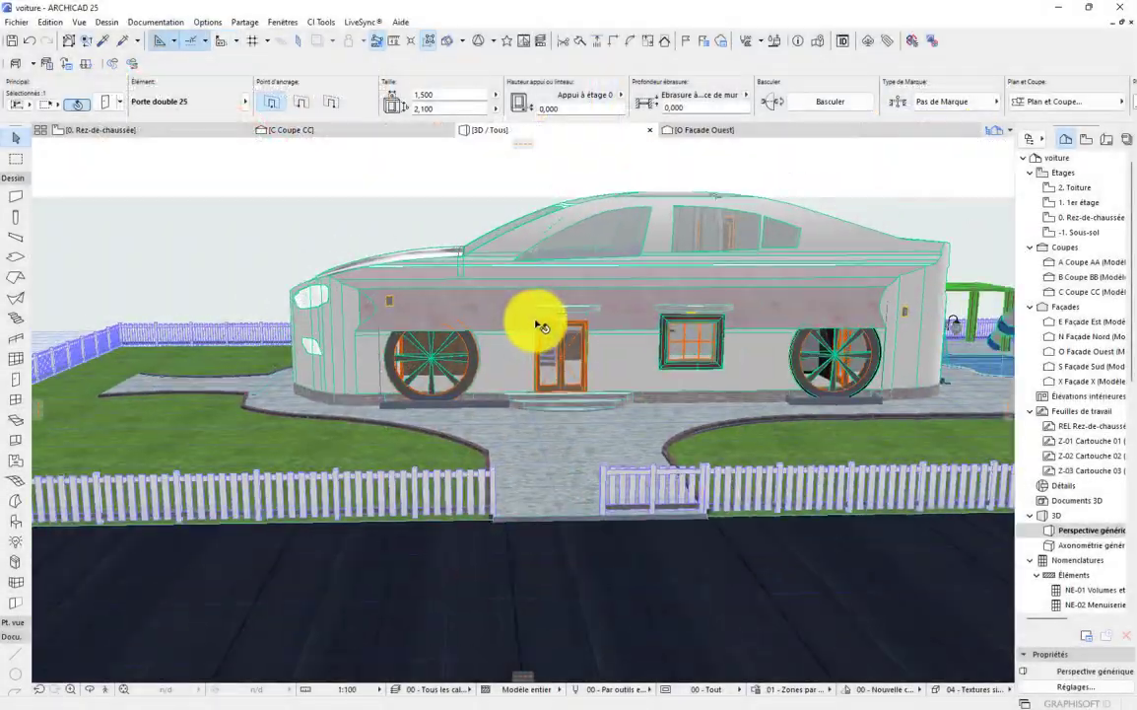
- Change the leaf of the front entrance's double door to the solid Style 1 in the door's settings
{"action": "scroll", "coordinate": [557, 325], "scroll_direction": "up", "scroll_amount": 3}
{"action": "scroll", "coordinate": [562, 328], "scroll_direction": "up", "scroll_amount": 5}
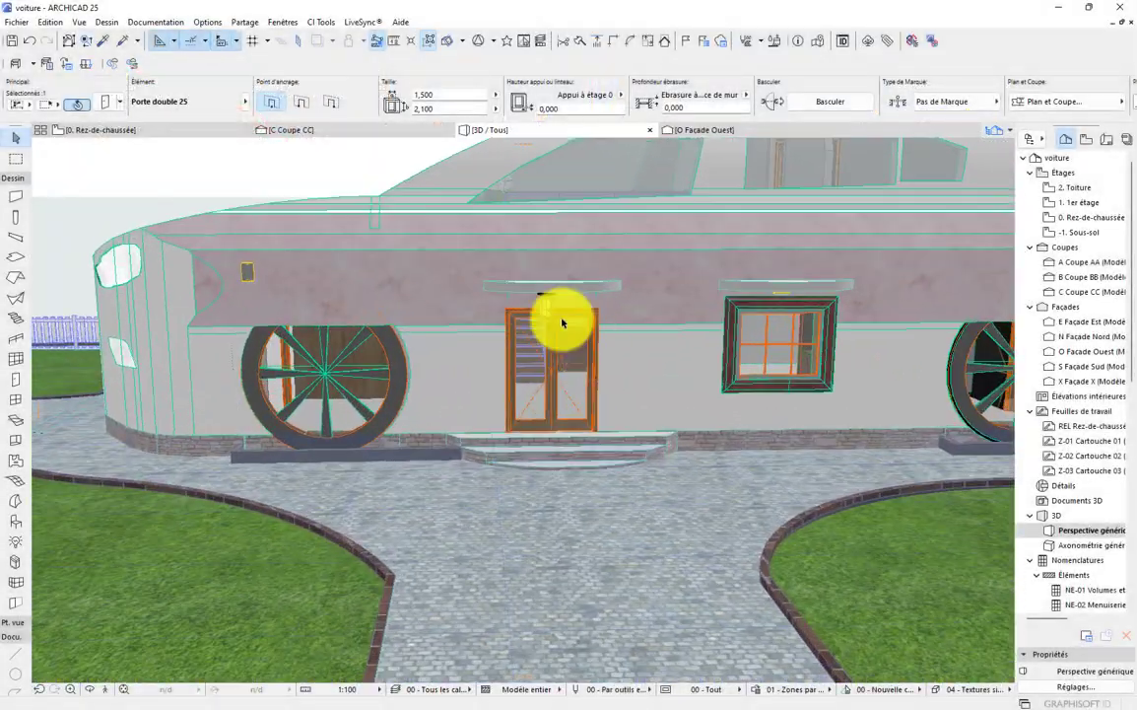
{"action": "scroll", "coordinate": [539, 326], "scroll_direction": "up", "scroll_amount": 2}
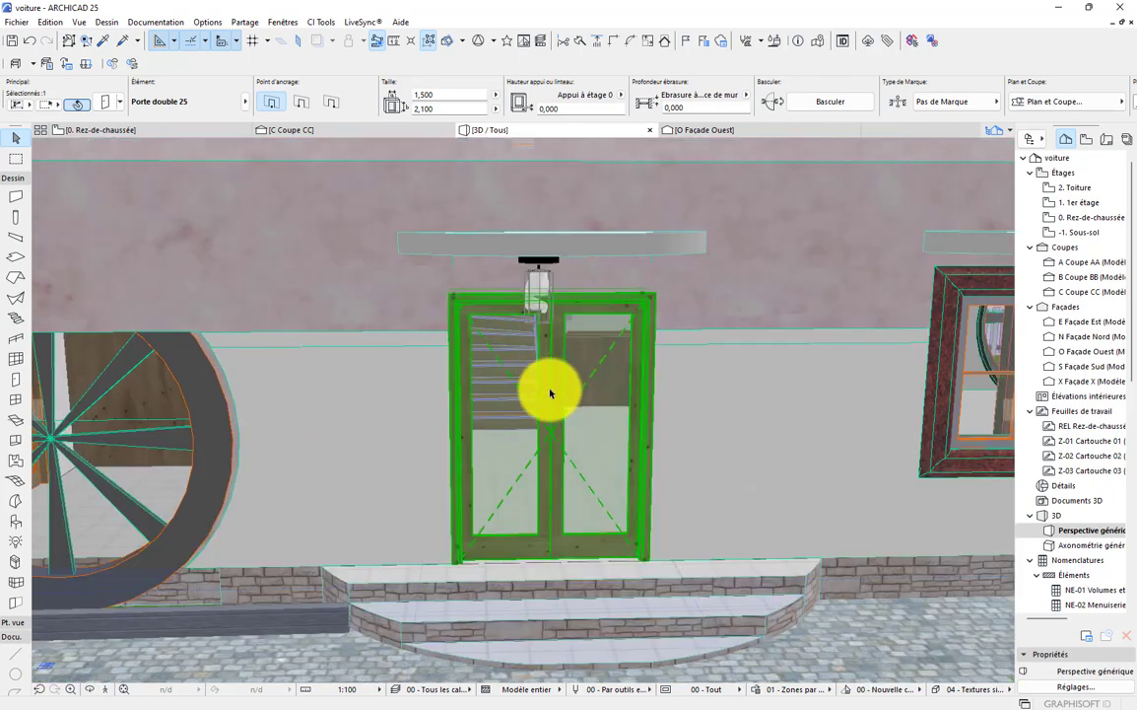
{"action": "scroll", "coordinate": [550, 385], "scroll_direction": "up", "scroll_amount": 2}
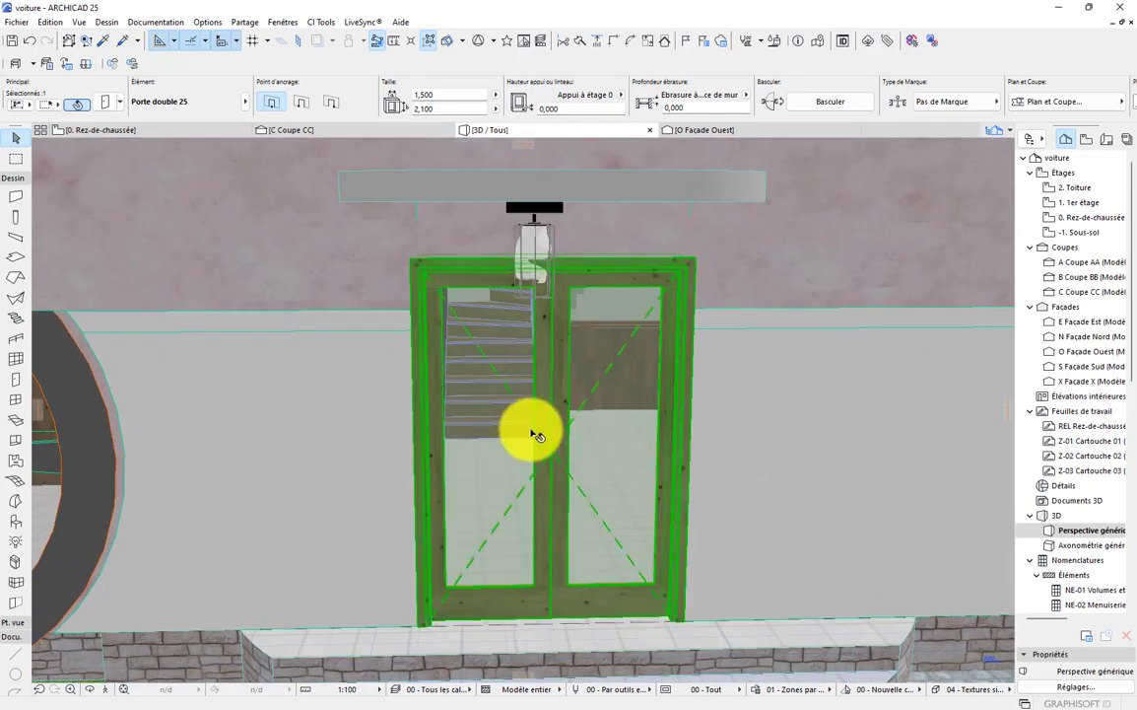
{"action": "scroll", "coordinate": [552, 453], "scroll_direction": "up", "scroll_amount": 2}
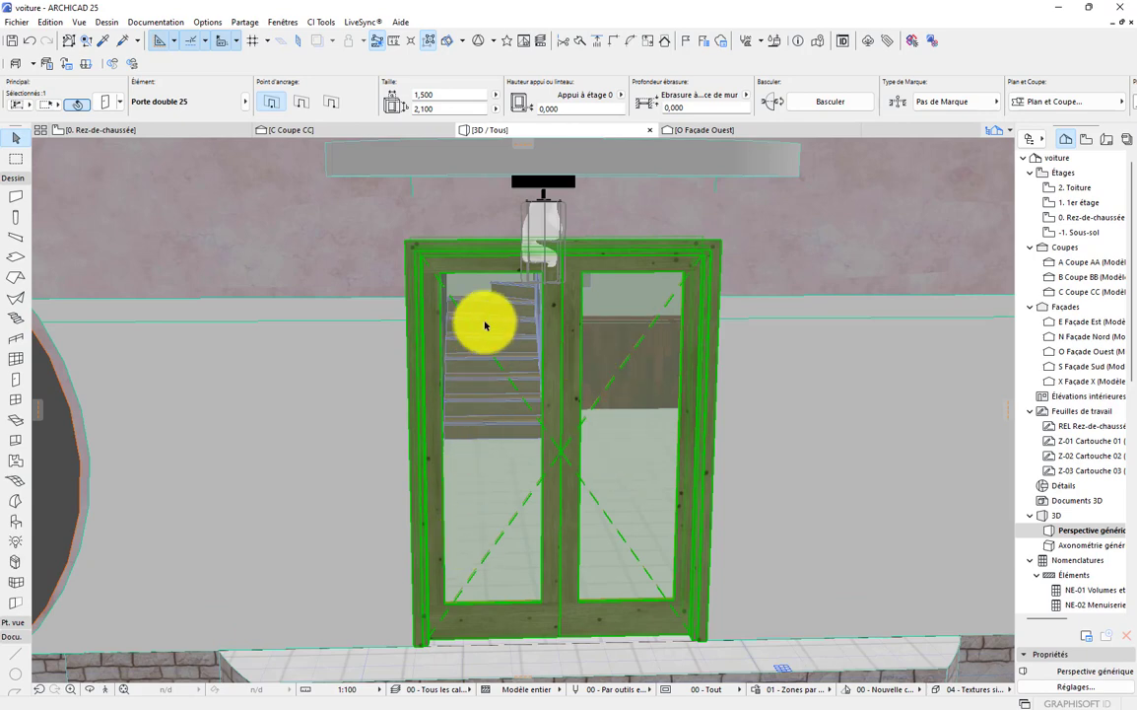
{"action": "scroll", "coordinate": [490, 314], "scroll_direction": "up", "scroll_amount": 2}
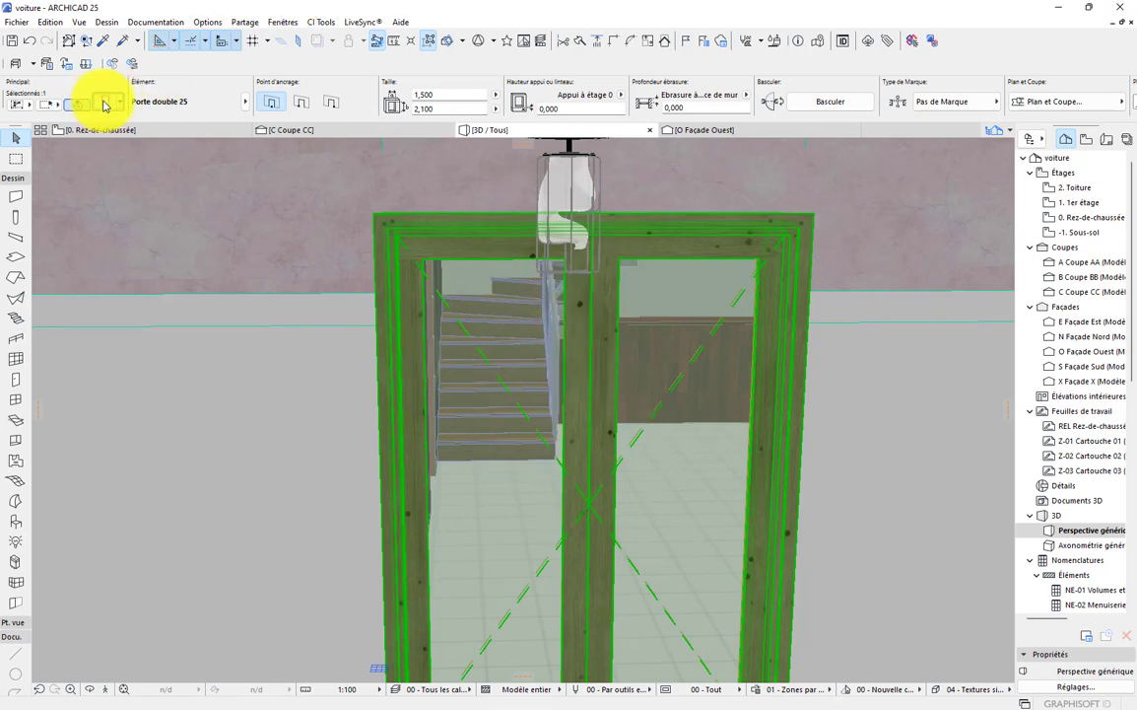
{"action": "left_click", "coordinate": [140, 102]}
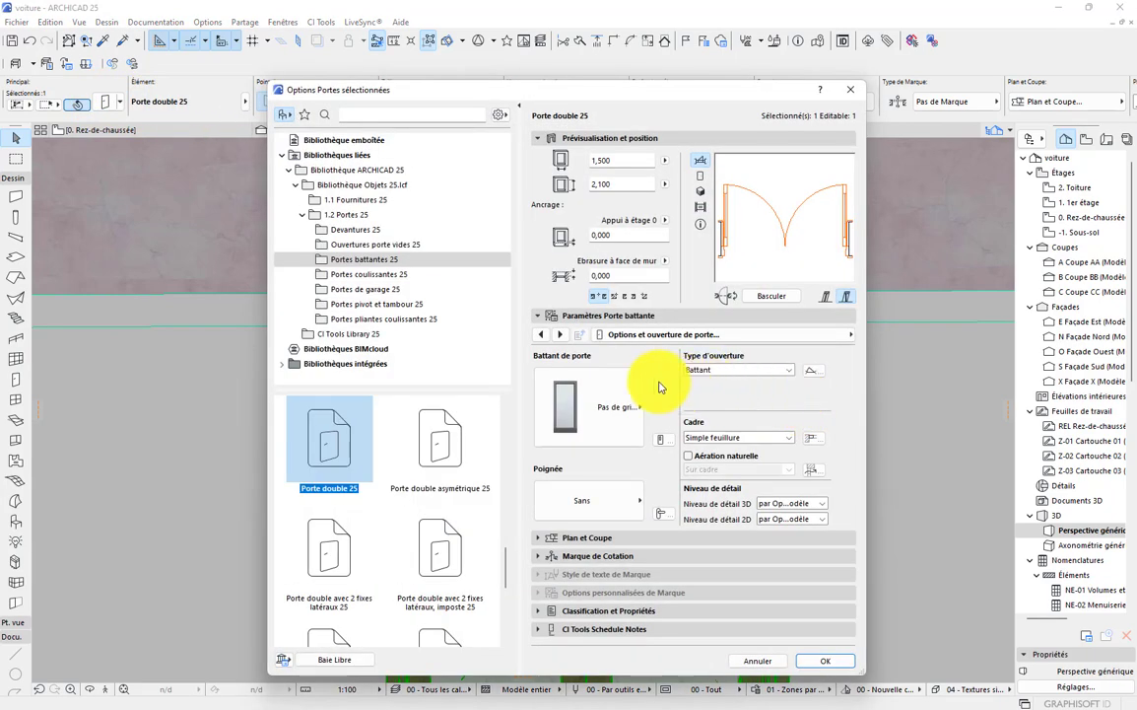
{"action": "left_click", "coordinate": [619, 418]}
{"action": "left_click", "coordinate": [647, 285]}
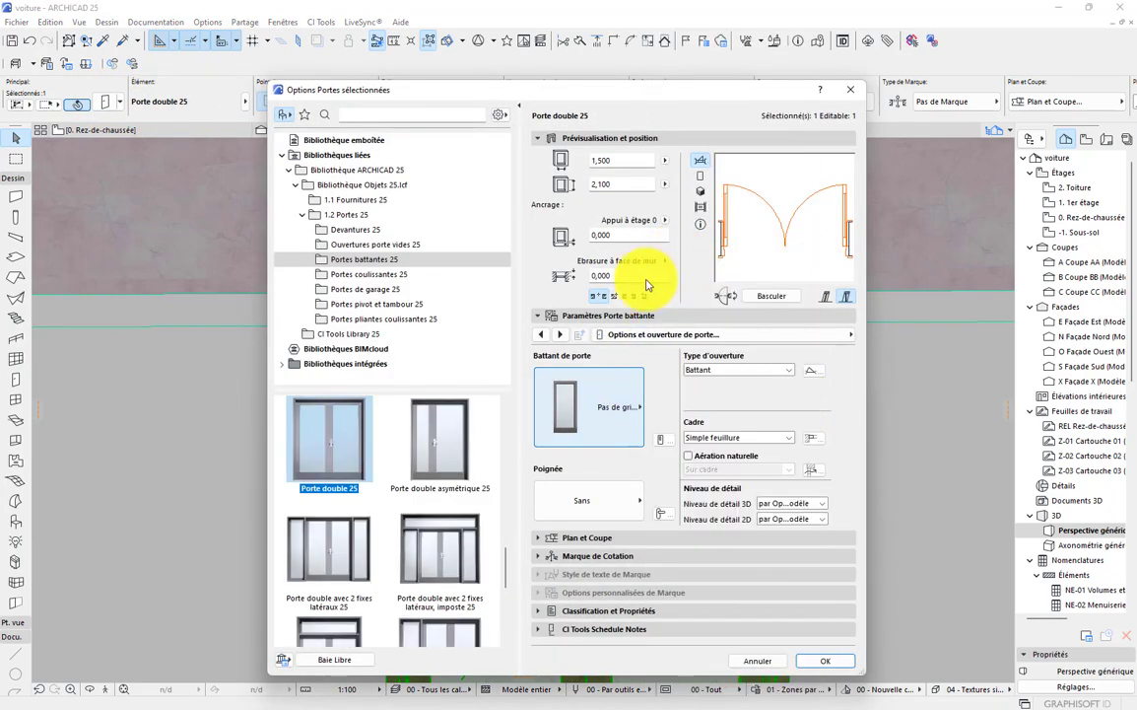
- Set the door's exterior casing surface to Bois - Acajou horizontal in the model attributes of its fixtures and joints
{"action": "left_click", "coordinate": [774, 342]}
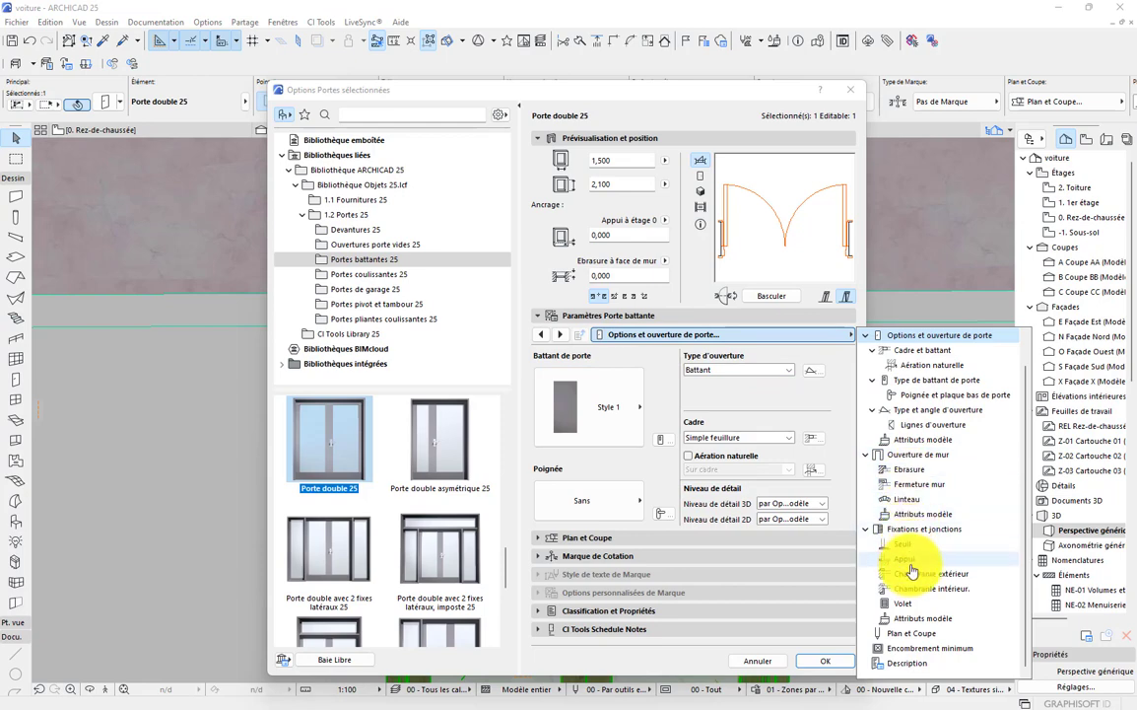
{"action": "left_click", "coordinate": [916, 622]}
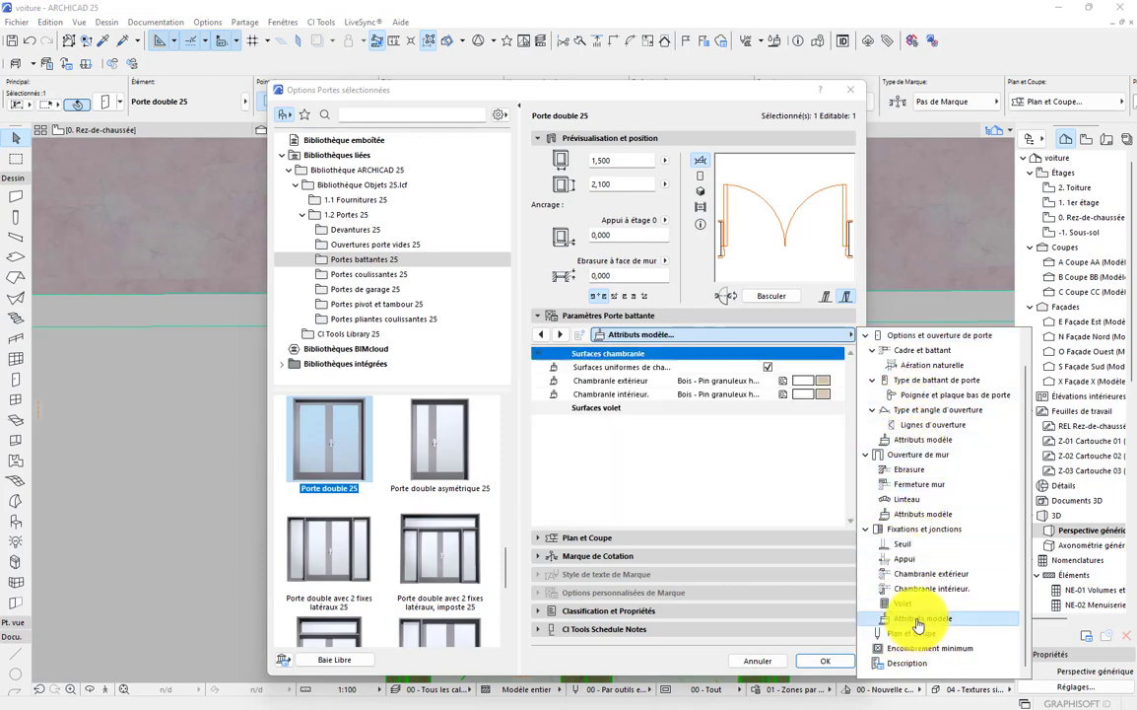
{"action": "left_click", "coordinate": [823, 383]}
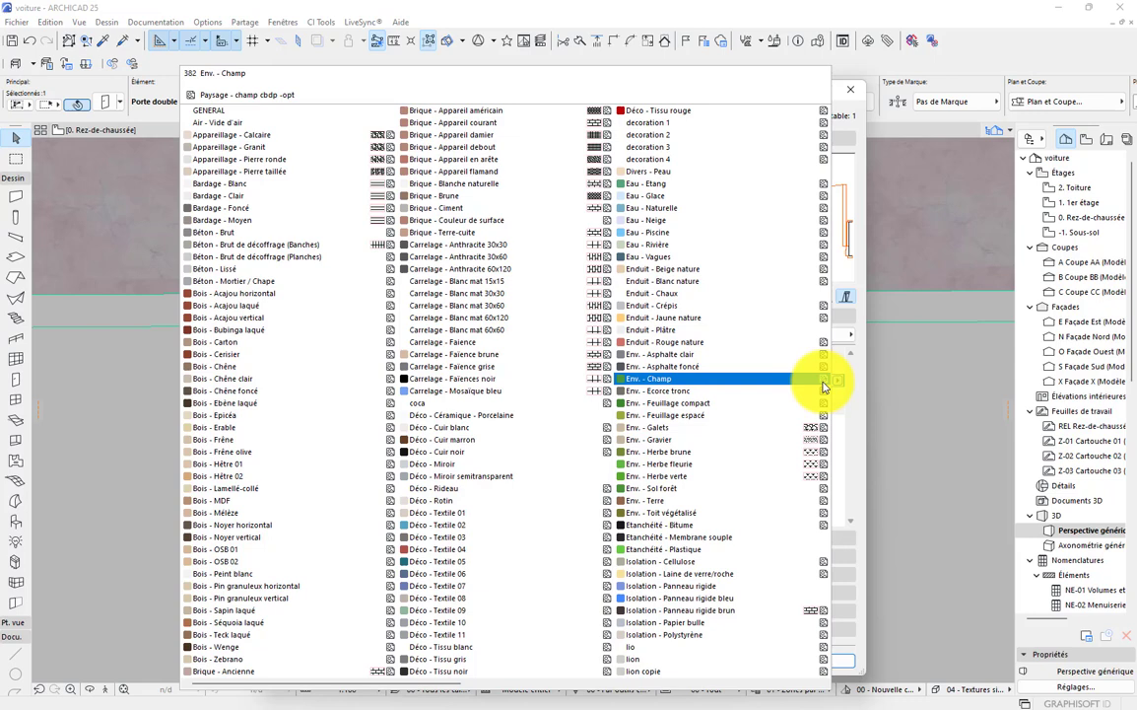
{"action": "left_click", "coordinate": [209, 299]}
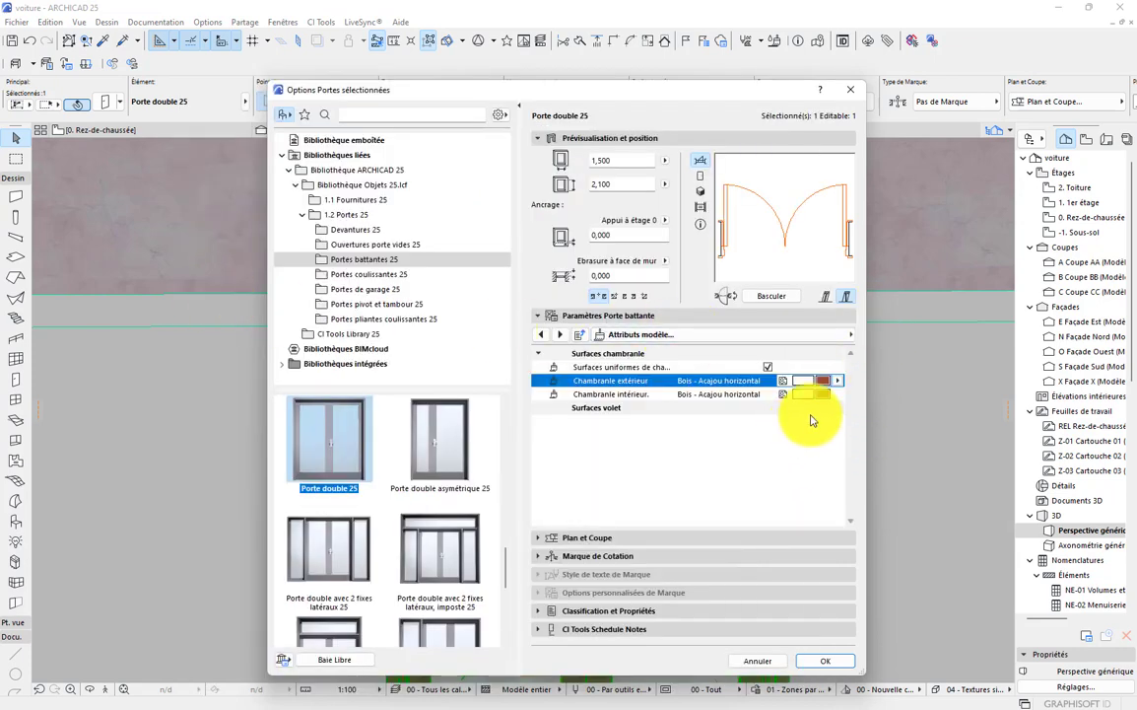
- Make the door's frame and leaf surfaces uniform, set them to Bois - Acajou horizontal, and apply the settings
{"action": "left_click", "coordinate": [706, 337]}
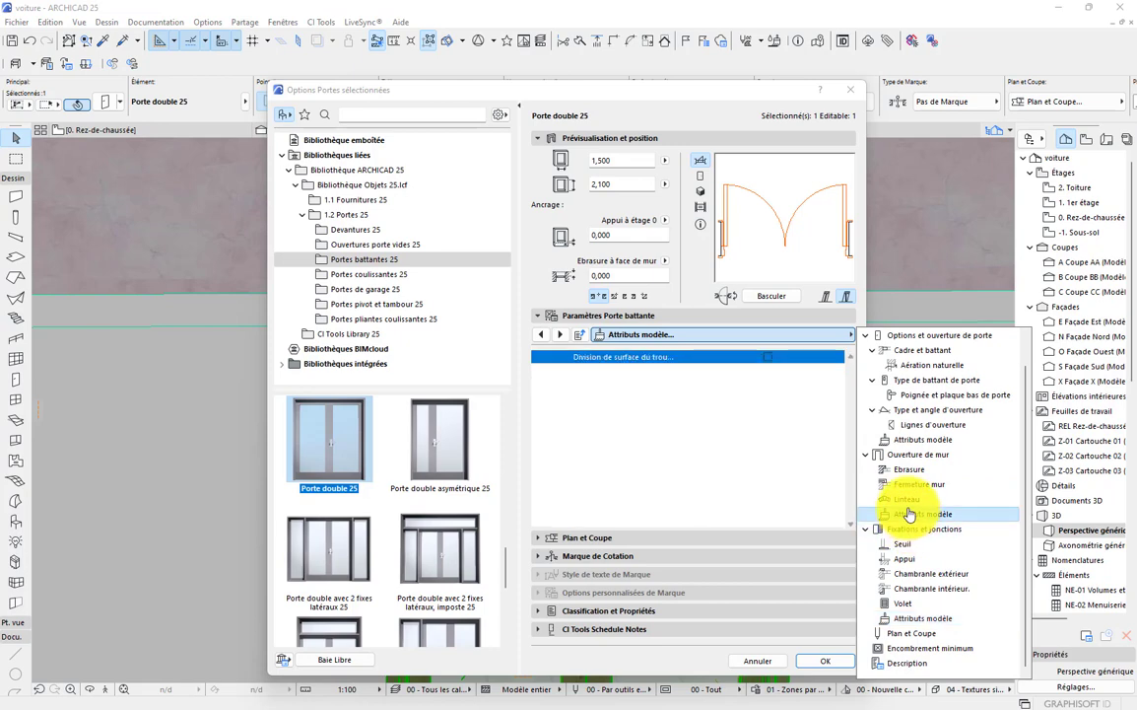
{"action": "mouse_move", "coordinate": [932, 442]}
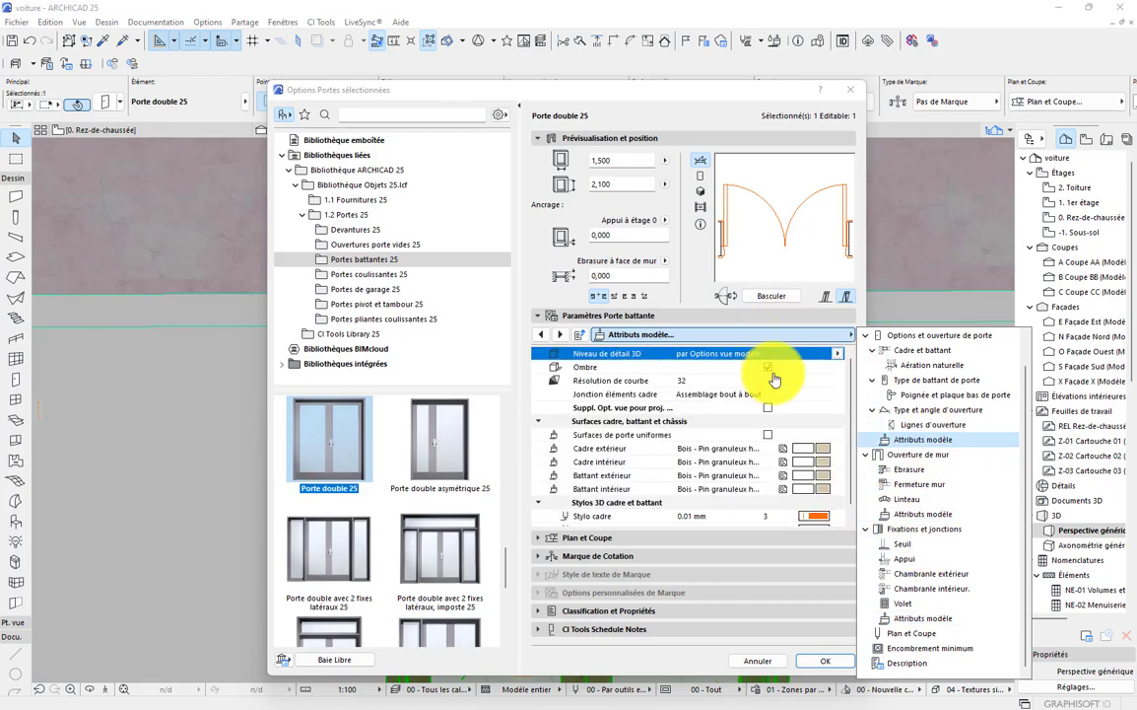
{"action": "left_click", "coordinate": [765, 438]}
{"action": "left_click", "coordinate": [770, 441]}
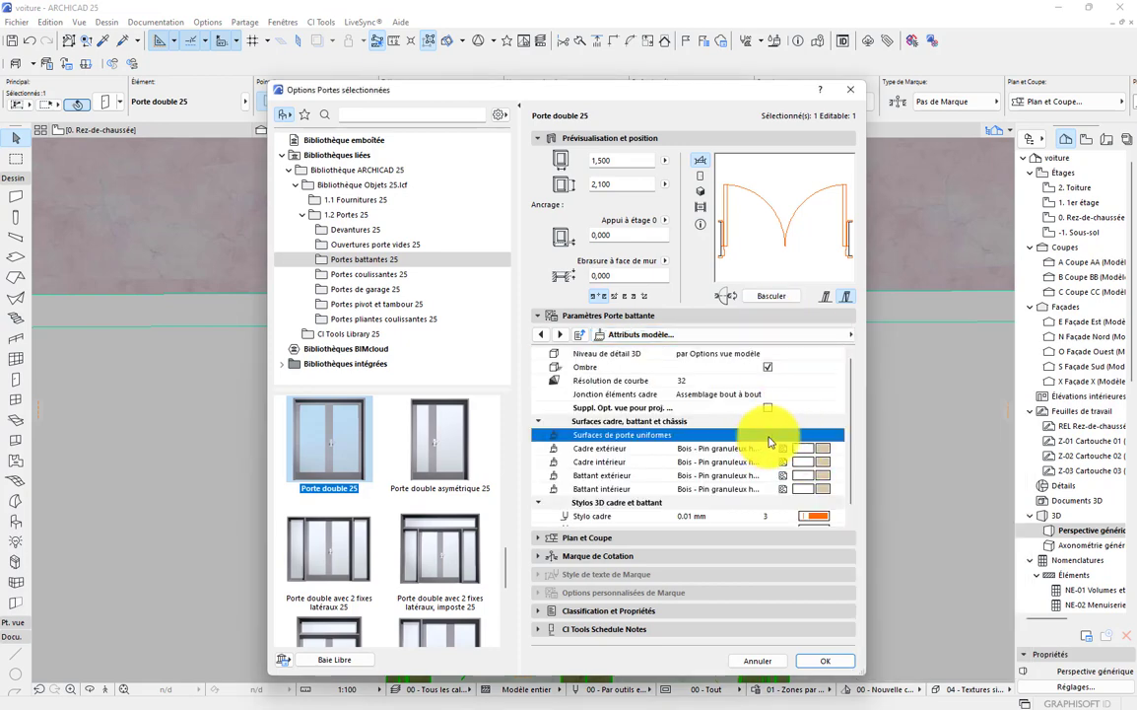
{"action": "left_click", "coordinate": [810, 451]}
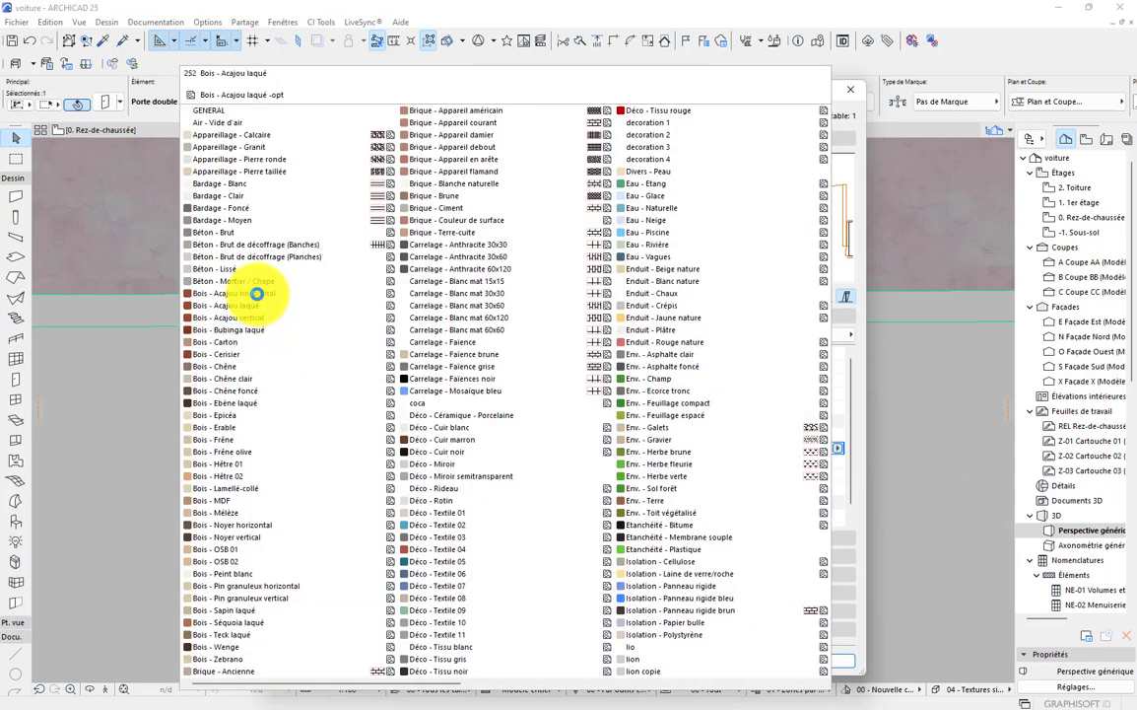
{"action": "left_click", "coordinate": [255, 287]}
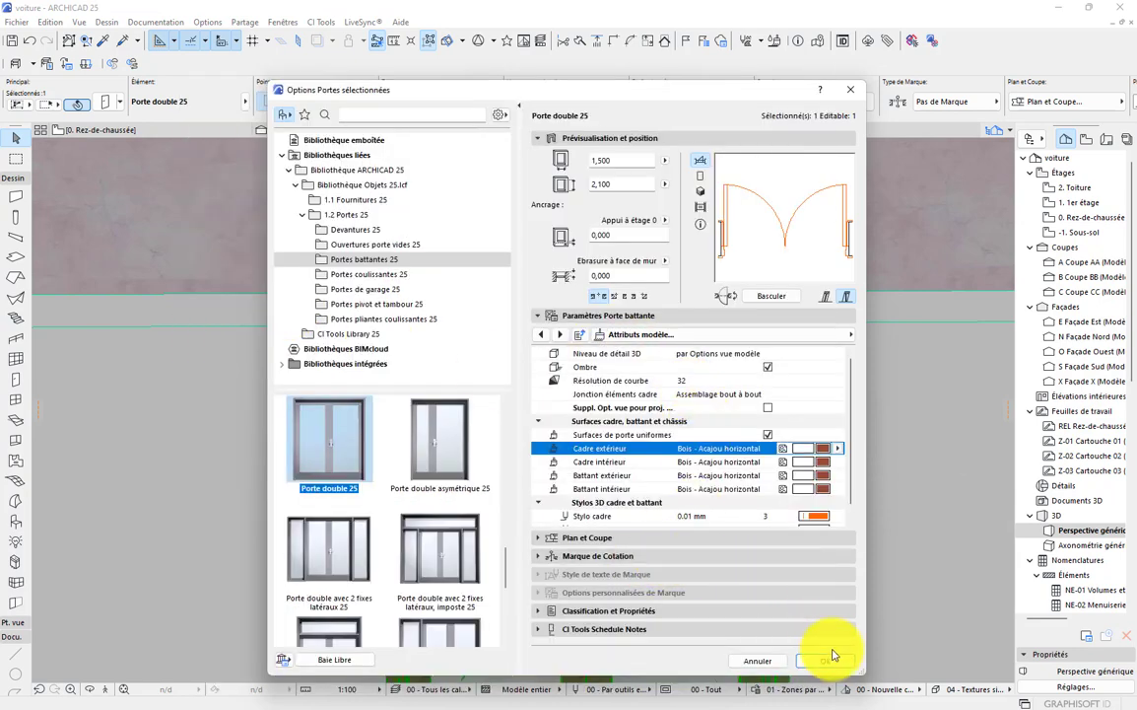
{"action": "left_click", "coordinate": [831, 659]}
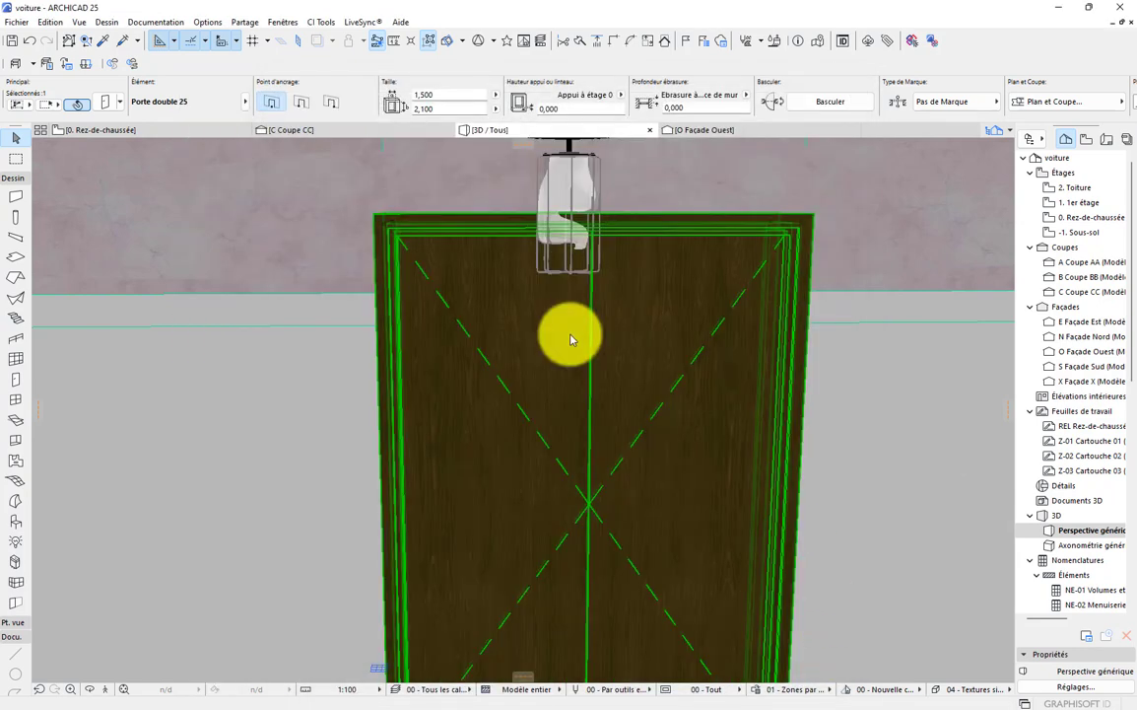
- Examine the restyled entrance door and the house's front facade in 3D from several angles and distances
{"action": "scroll", "coordinate": [313, 237], "scroll_direction": "down", "scroll_amount": 5}
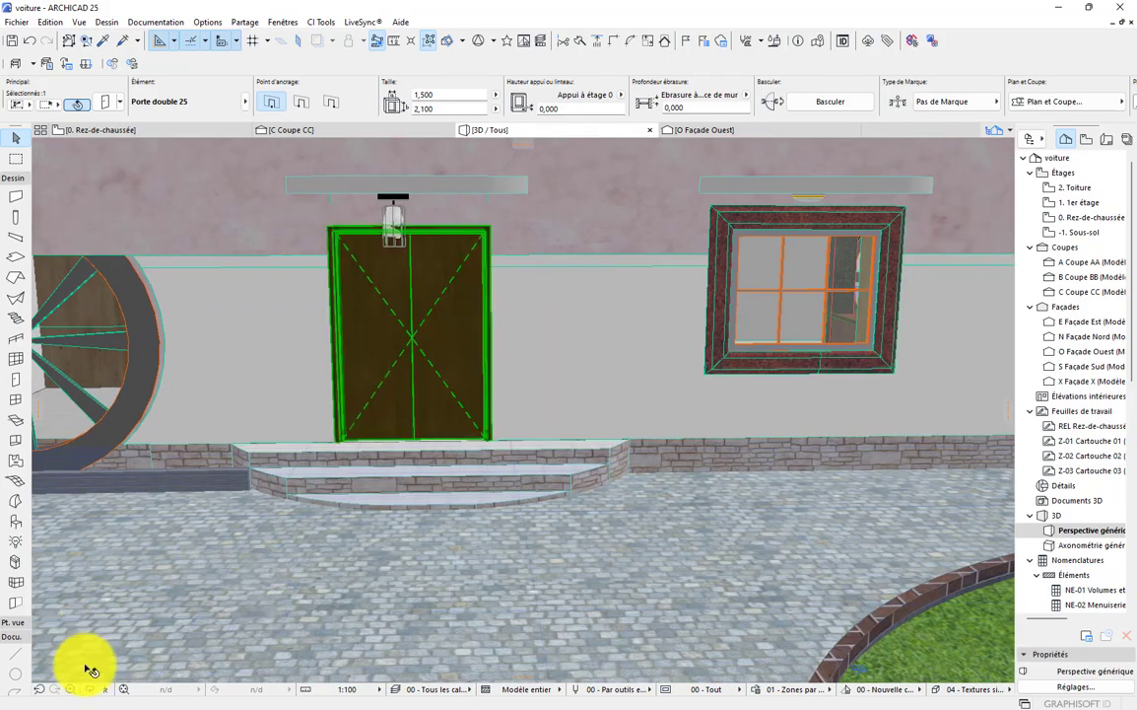
{"action": "left_click", "coordinate": [89, 691]}
{"action": "left_click_drag", "start_coordinate": [495, 362], "coordinate": [838, 355]}
{"action": "scroll", "coordinate": [853, 374], "scroll_direction": "up", "scroll_amount": 8}
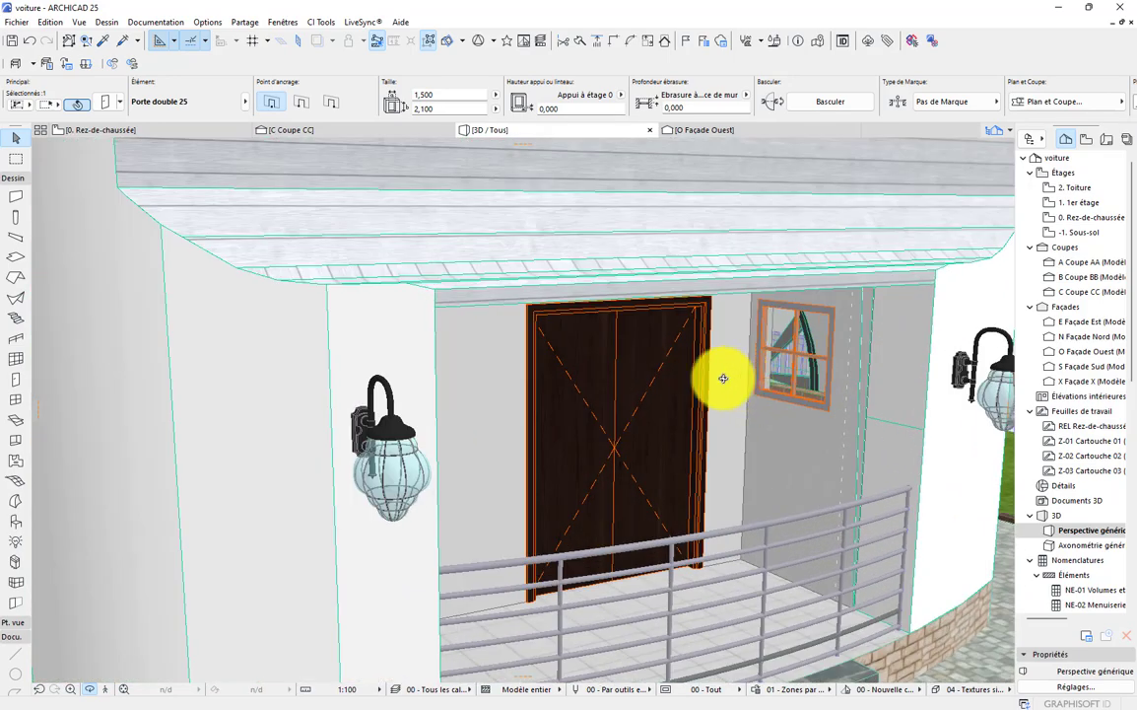
{"action": "left_click_drag", "start_coordinate": [722, 379], "coordinate": [196, 357]}
{"action": "scroll", "coordinate": [259, 355], "scroll_direction": "up", "scroll_amount": 3}
{"action": "scroll", "coordinate": [292, 353], "scroll_direction": "up", "scroll_amount": 4}
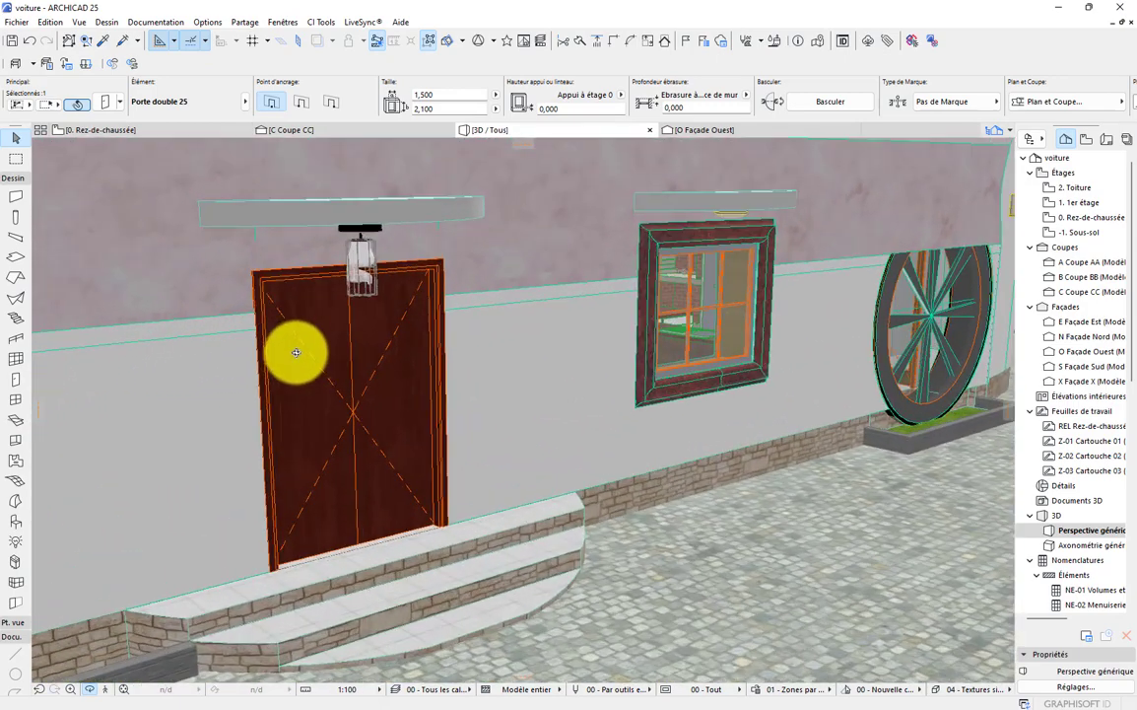
{"action": "left_click_drag", "start_coordinate": [327, 369], "coordinate": [432, 365]}
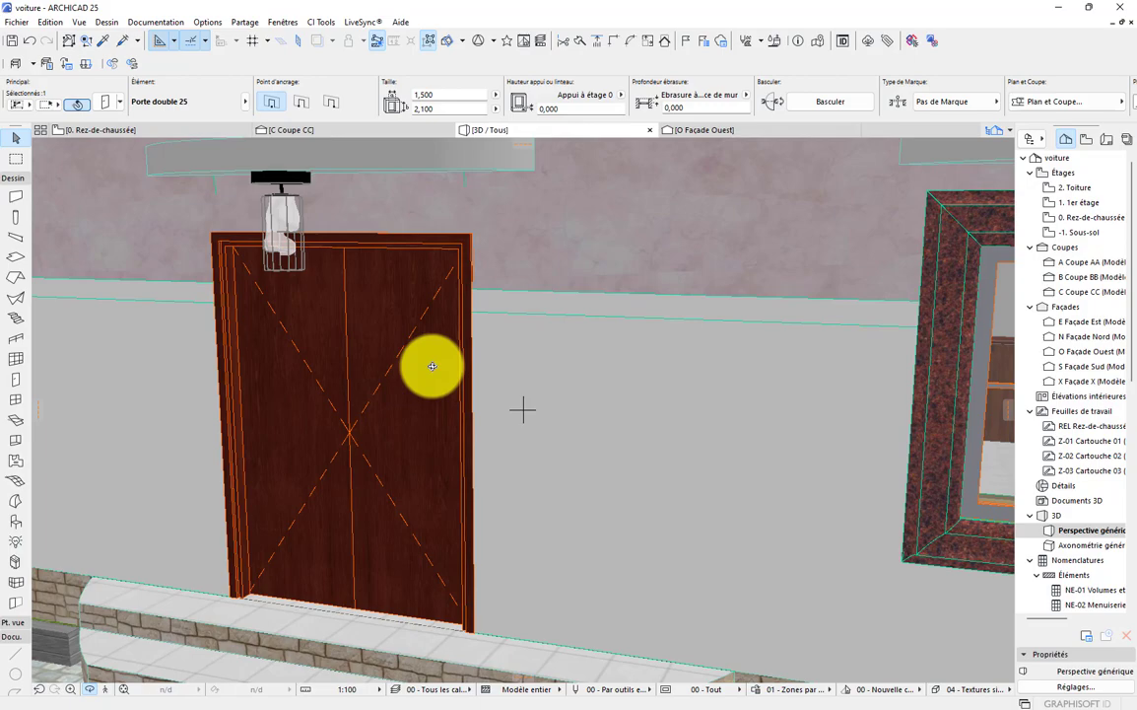
{"action": "scroll", "coordinate": [412, 363], "scroll_direction": "down", "scroll_amount": 10}
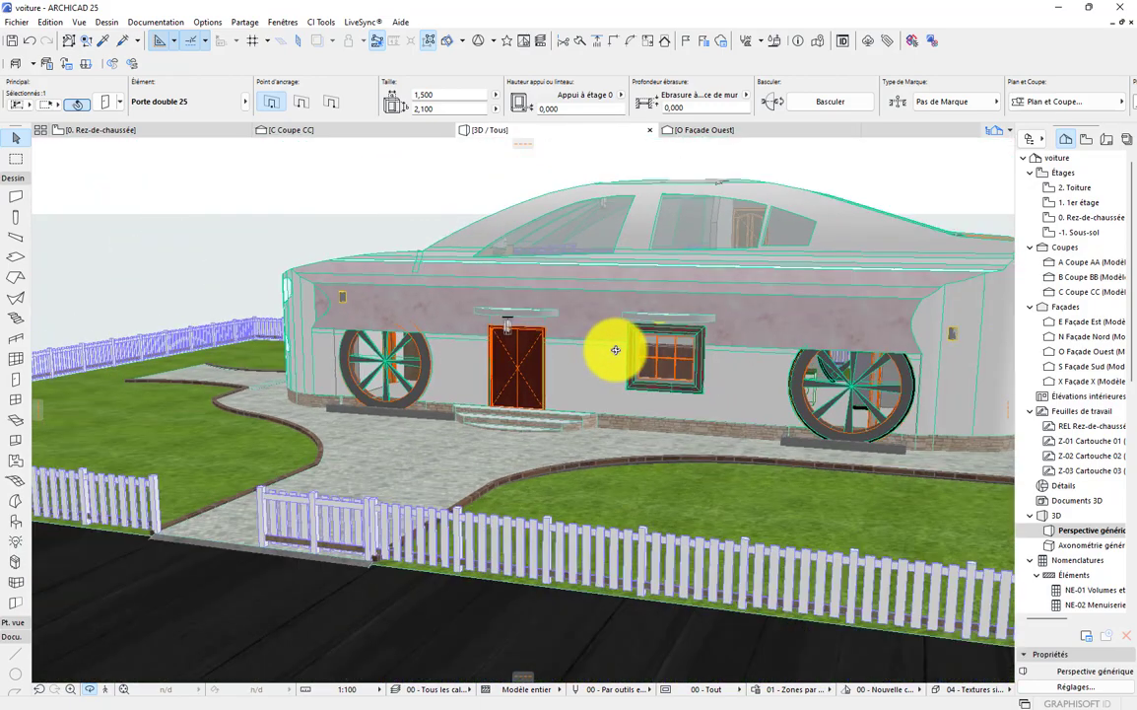
{"action": "middle_click_drag", "start_coordinate": [432, 381], "coordinate": [541, 387], "text": "shift"}
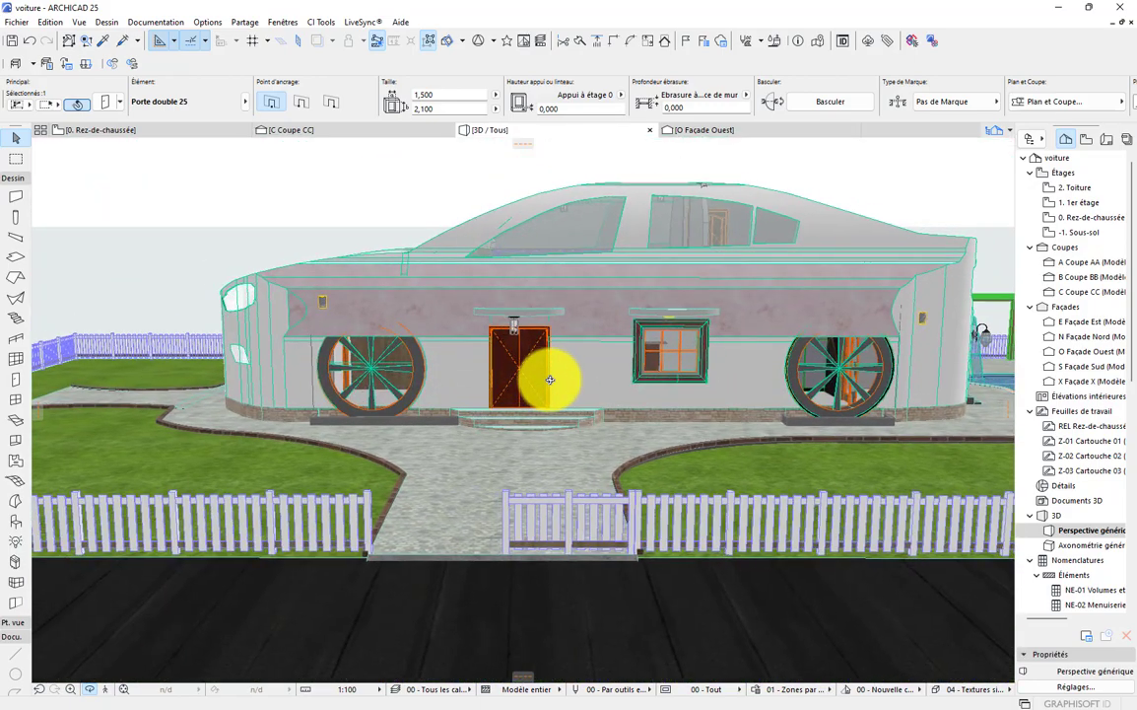
{"action": "scroll", "coordinate": [527, 367], "scroll_direction": "up", "scroll_amount": 8}
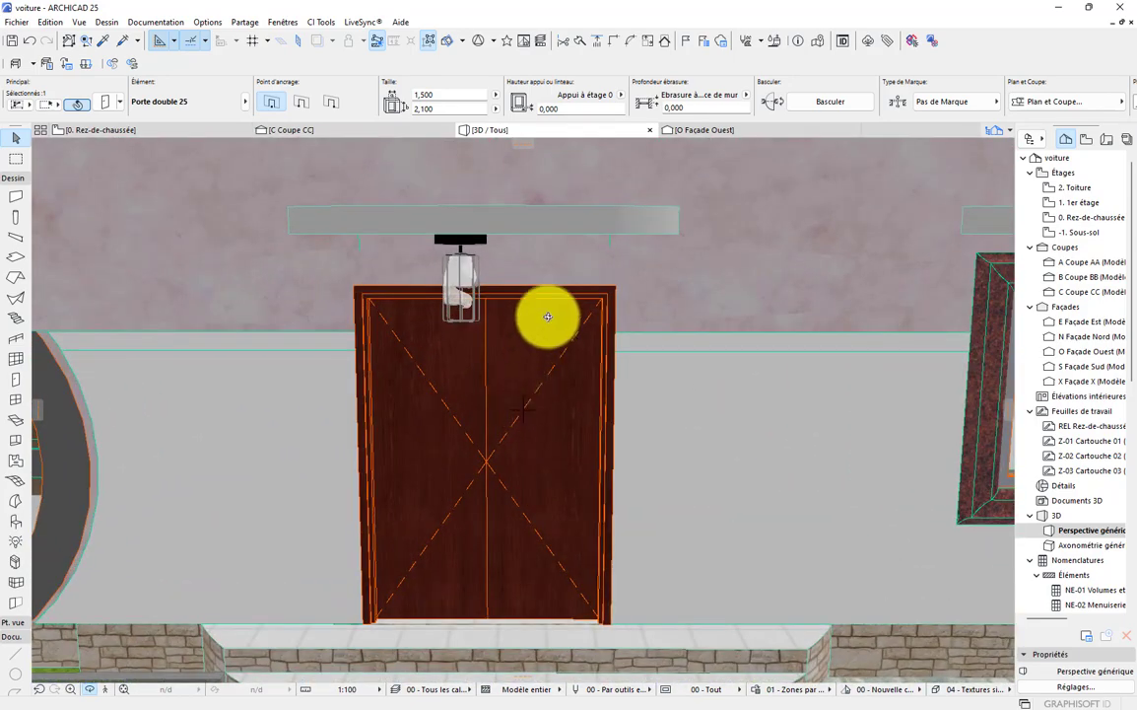
{"action": "scroll", "coordinate": [542, 317], "scroll_direction": "down", "scroll_amount": 8}
{"action": "scroll", "coordinate": [510, 311], "scroll_direction": "down", "scroll_amount": 1}
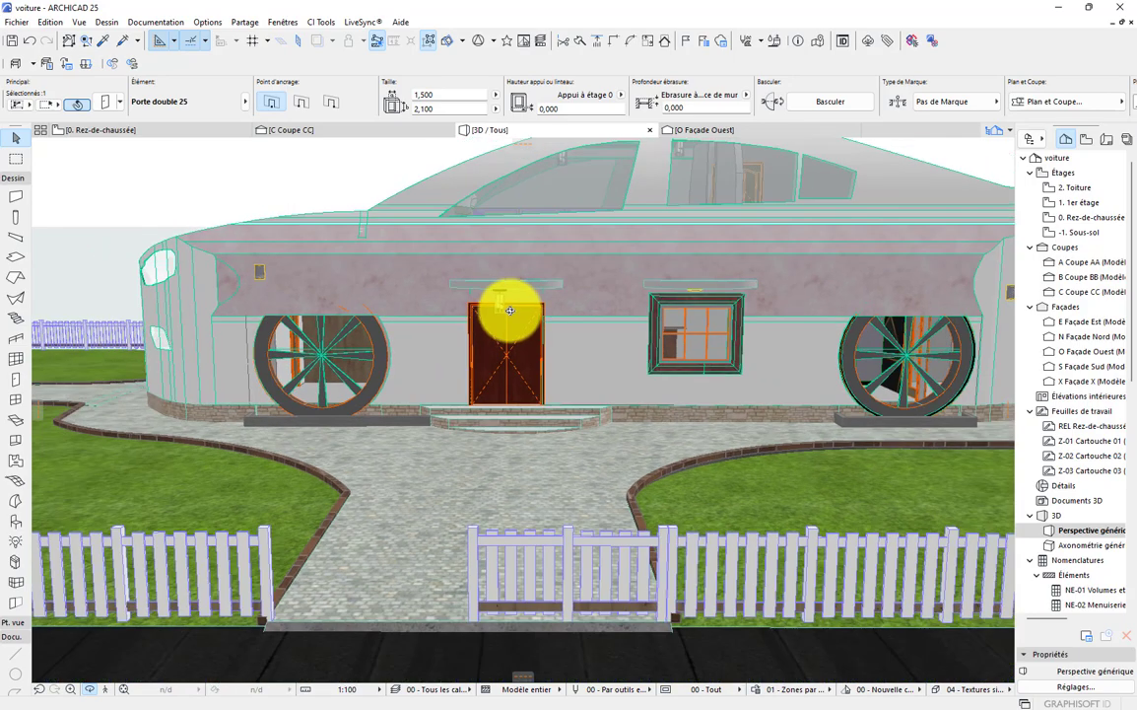
{"action": "left_click_drag", "start_coordinate": [533, 446], "coordinate": [650, 471]}
{"action": "left_click_drag", "start_coordinate": [531, 421], "coordinate": [718, 482]}
{"action": "left_click_drag", "start_coordinate": [150, 430], "coordinate": [176, 408]}
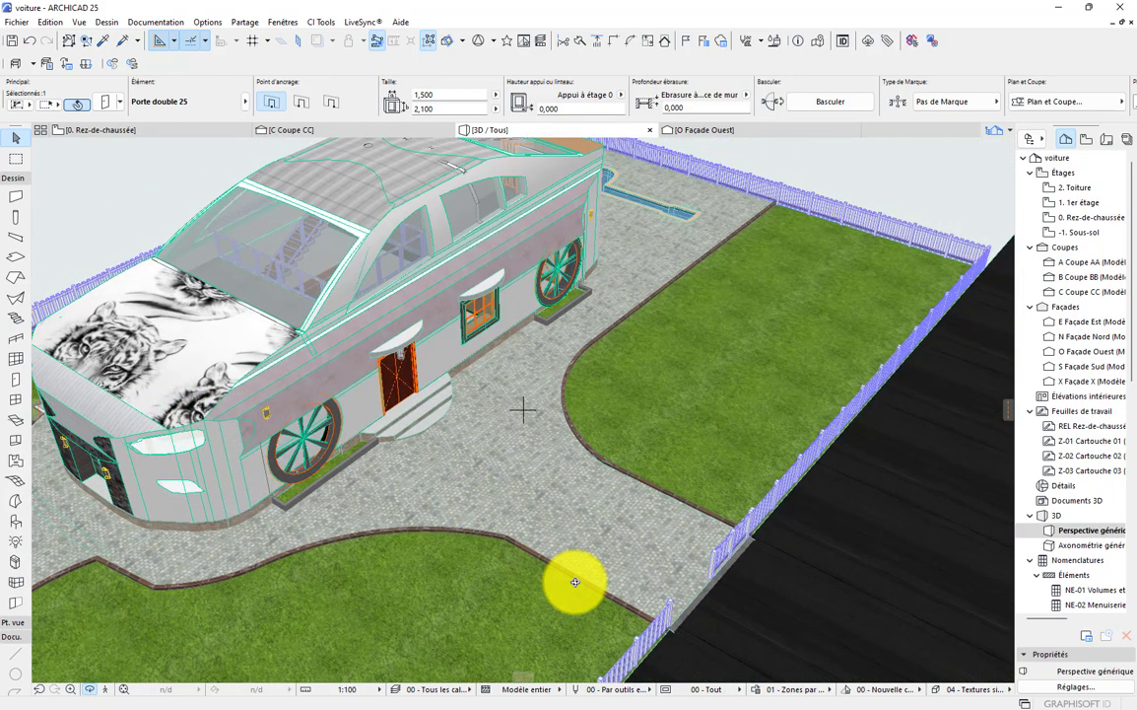
{"action": "left_click_drag", "start_coordinate": [574, 580], "coordinate": [347, 491]}
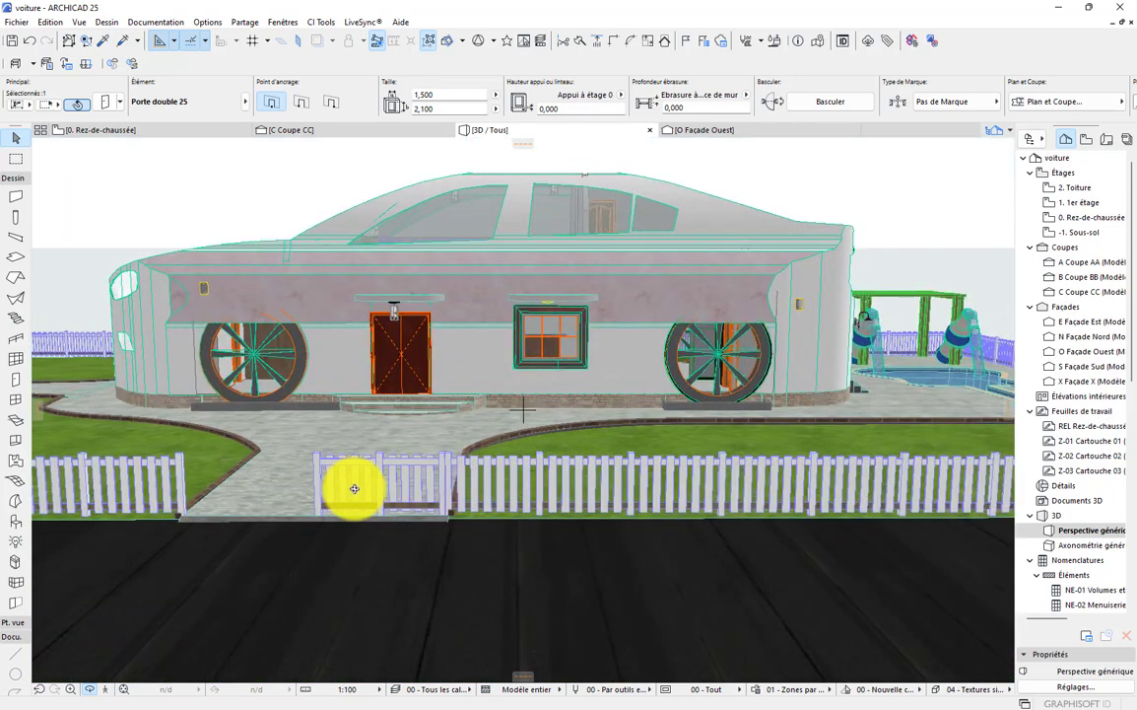
- Select the front fence's entrance gate railing in 3D and open its settings
{"action": "left_click_drag", "start_coordinate": [354, 489], "coordinate": [635, 464]}
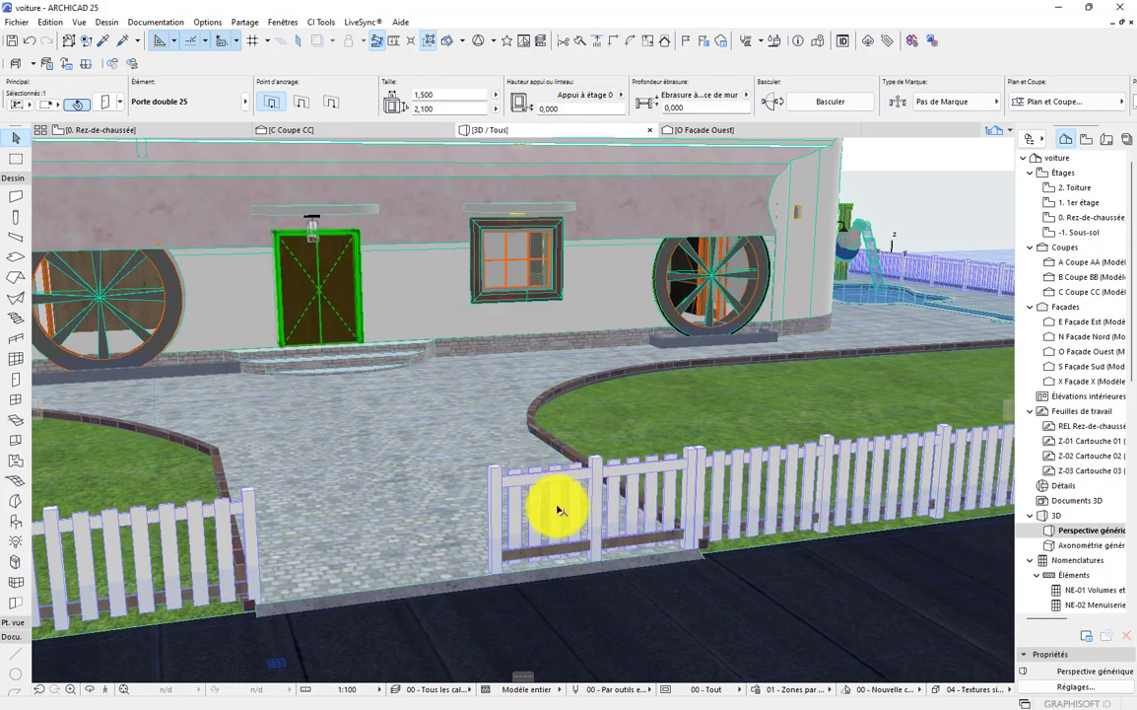
{"action": "left_click", "coordinate": [595, 478]}
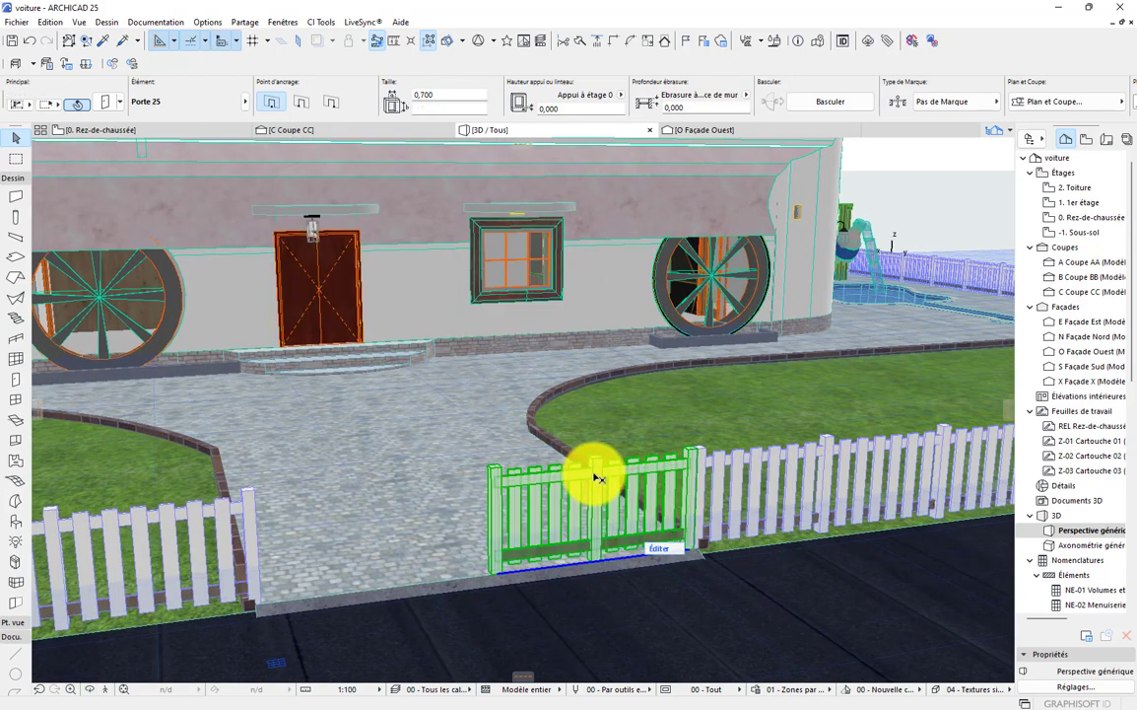
{"action": "scroll", "coordinate": [591, 569], "scroll_direction": "up", "scroll_amount": 4}
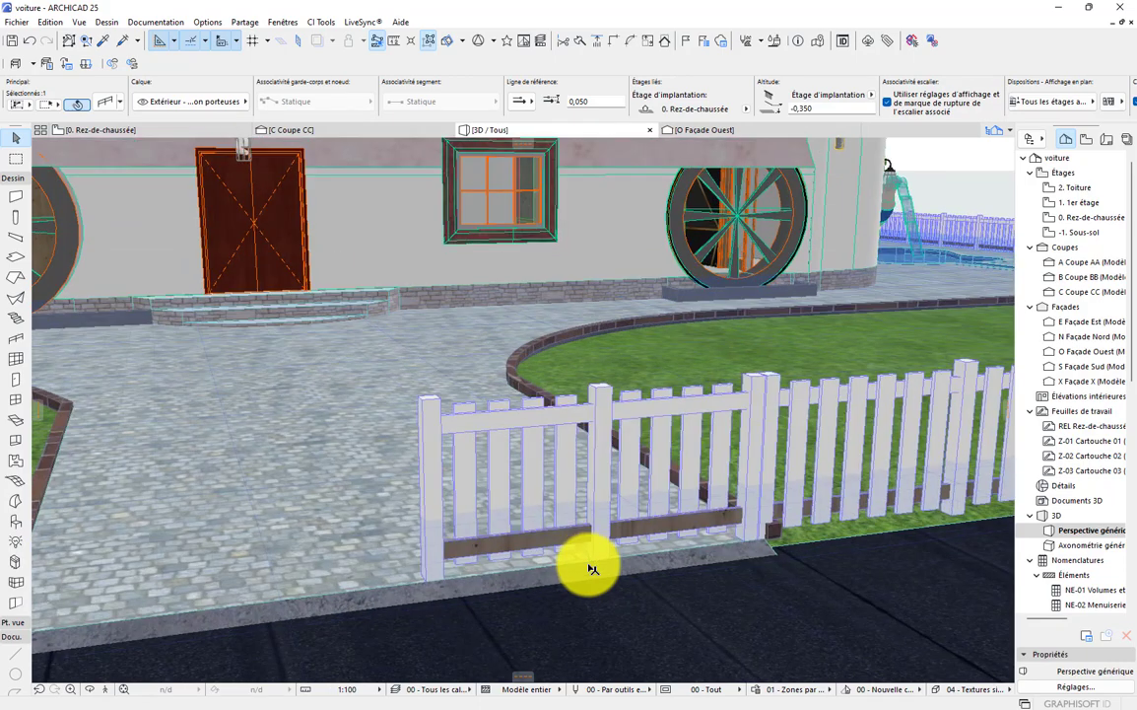
{"action": "scroll", "coordinate": [665, 585], "scroll_direction": "down", "scroll_amount": 3}
{"action": "left_click", "coordinate": [655, 433]}
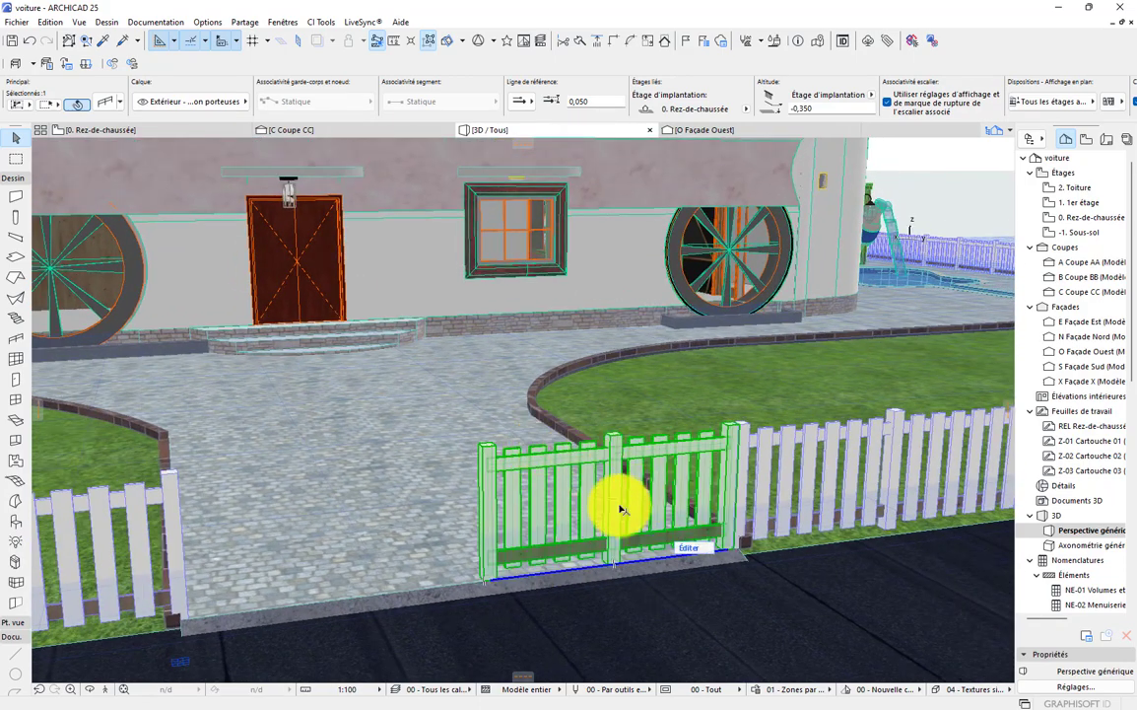
{"action": "scroll", "coordinate": [533, 412], "scroll_direction": "up", "scroll_amount": 2}
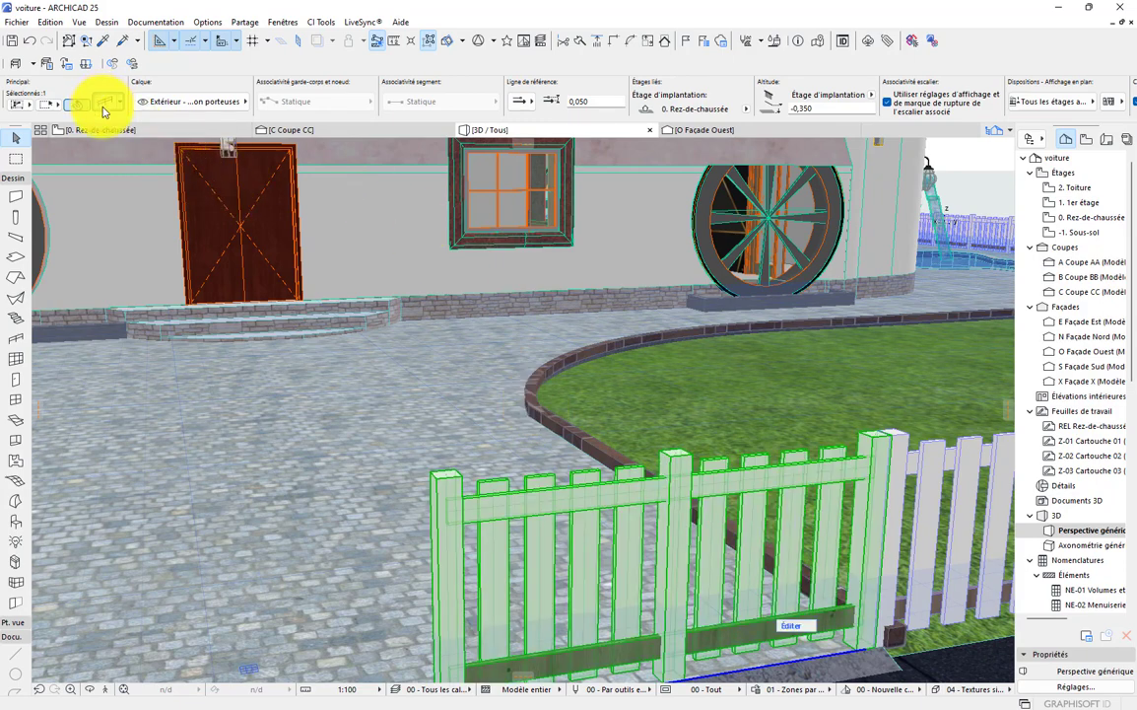
{"action": "double_click", "coordinate": [621, 503]}
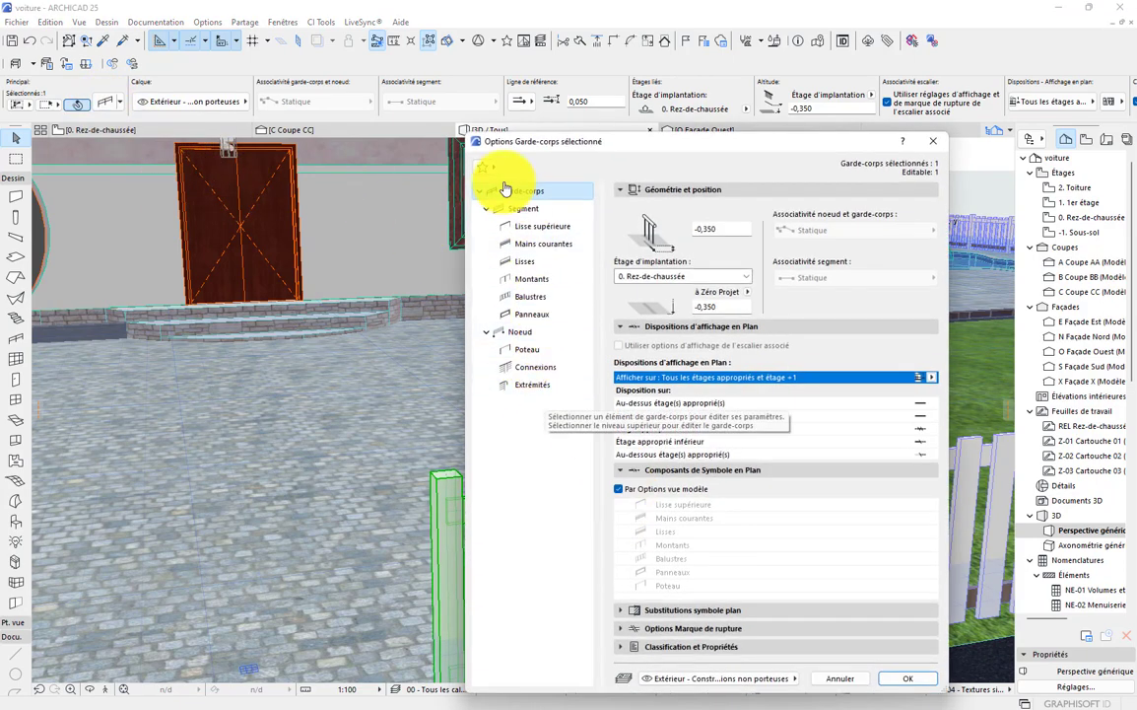
- Set the gate balusters' surface to Bois - Chêne in their 3D representation
{"action": "left_click", "coordinate": [485, 169]}
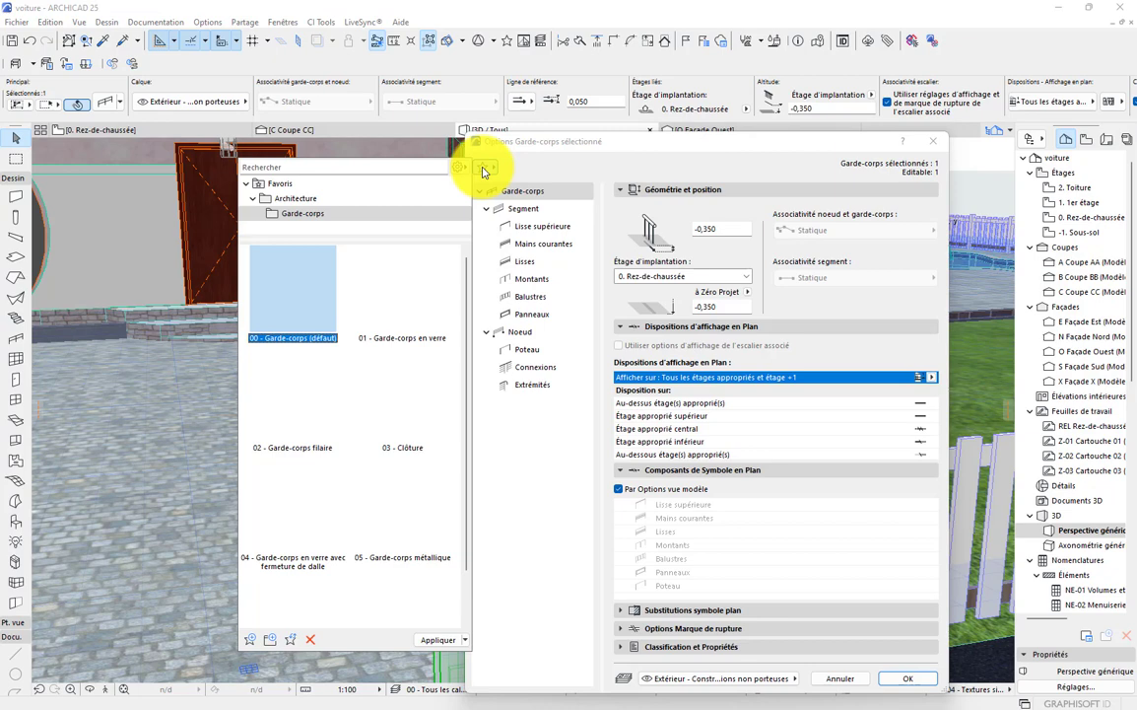
{"action": "left_click", "coordinate": [485, 294]}
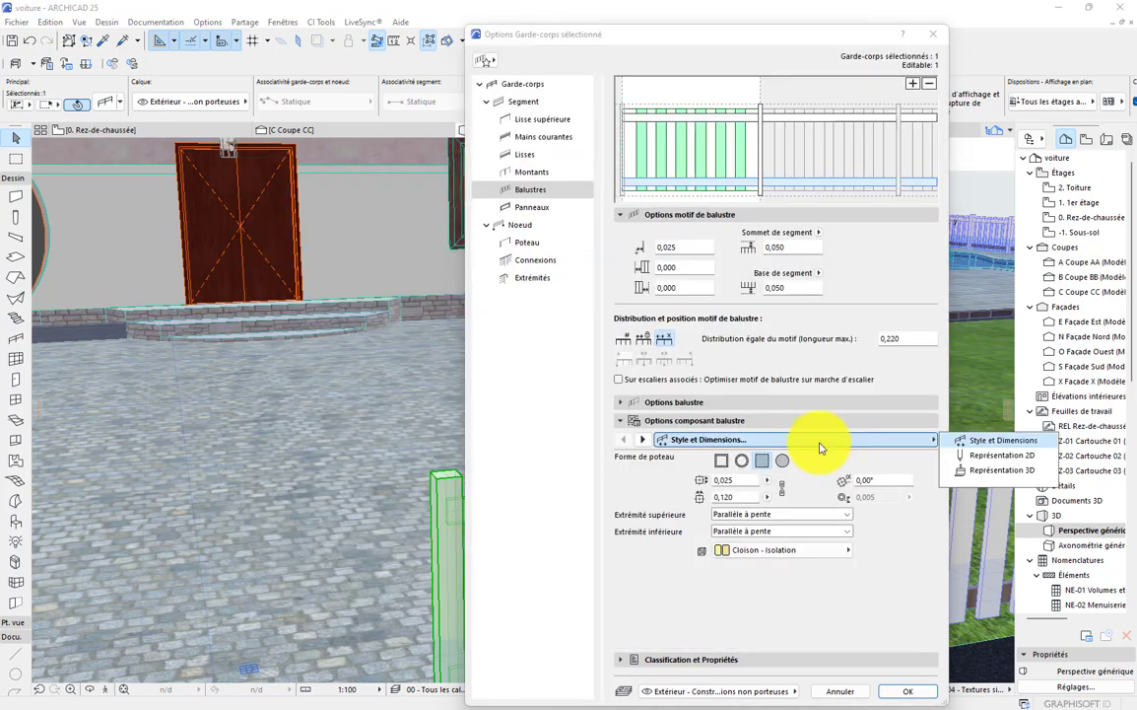
{"action": "left_click", "coordinate": [819, 448]}
{"action": "left_click", "coordinate": [820, 450]}
{"action": "left_click", "coordinate": [978, 472]}
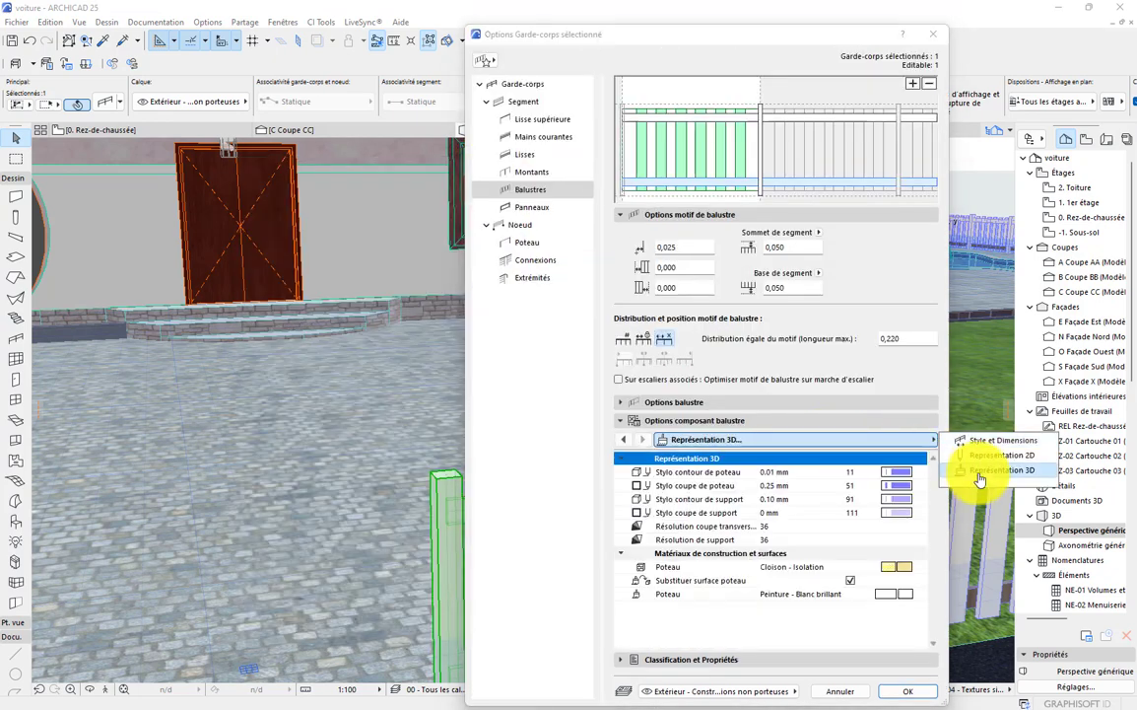
{"action": "left_click", "coordinate": [903, 594]}
{"action": "left_click", "coordinate": [908, 601]}
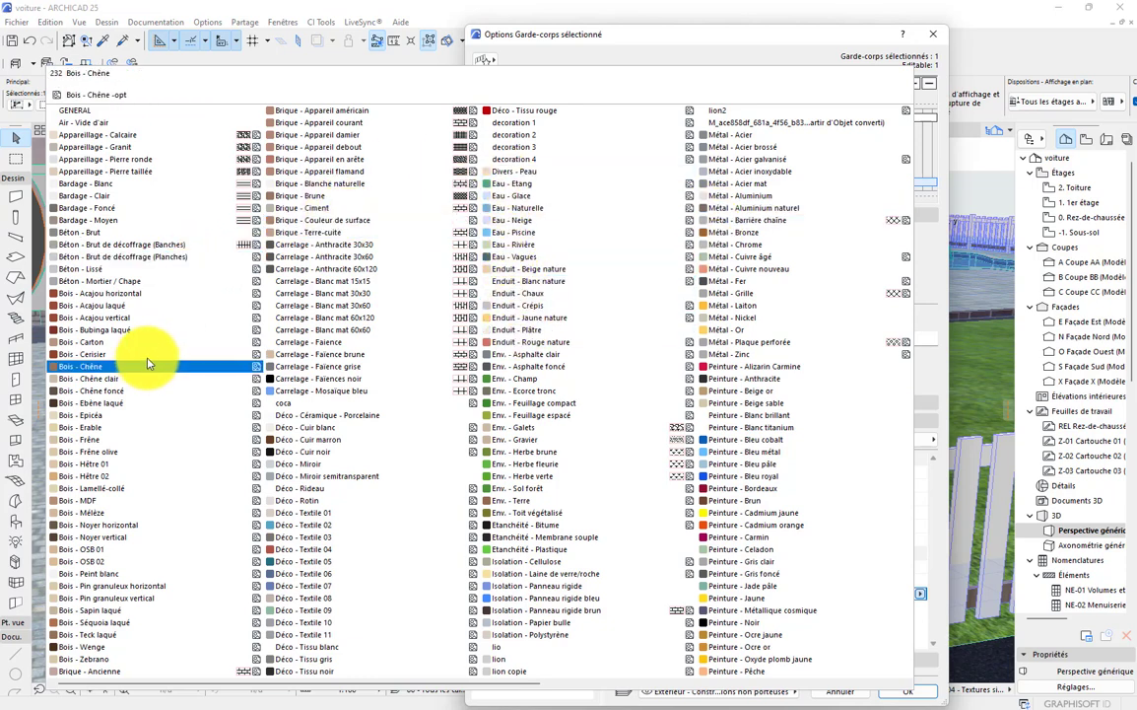
{"action": "left_click", "coordinate": [95, 366]}
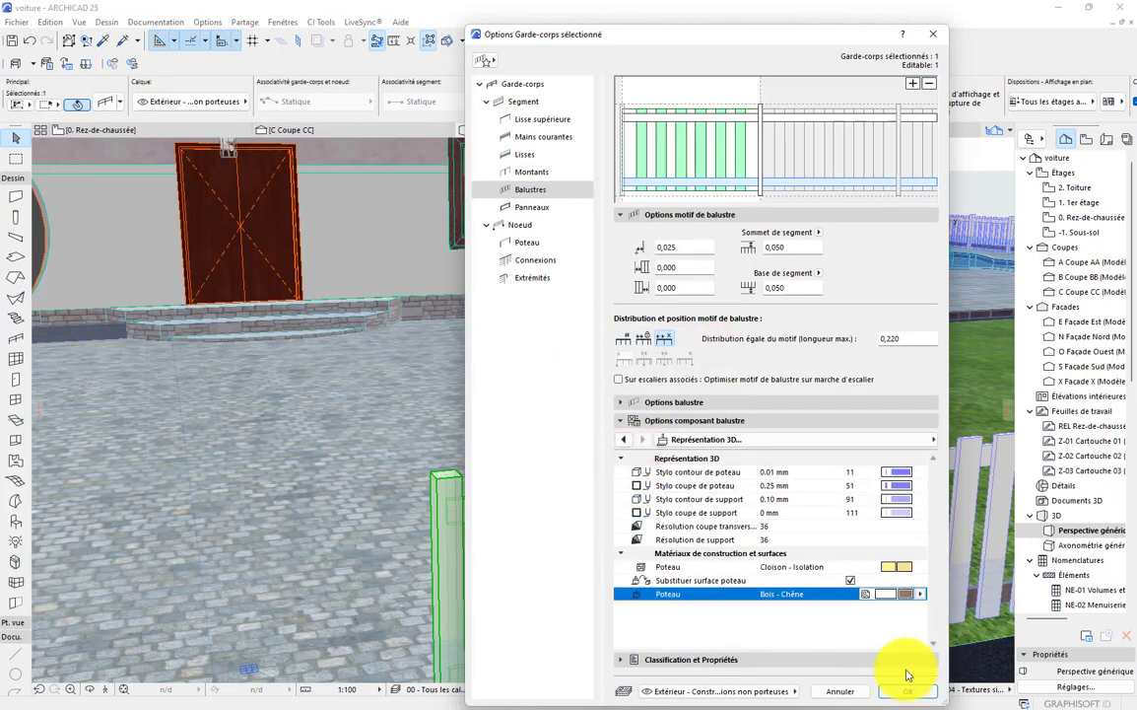
- Set the gate's upper rail surface to Bois - Chêne in its 3D representation
{"action": "left_click", "coordinate": [656, 119]}
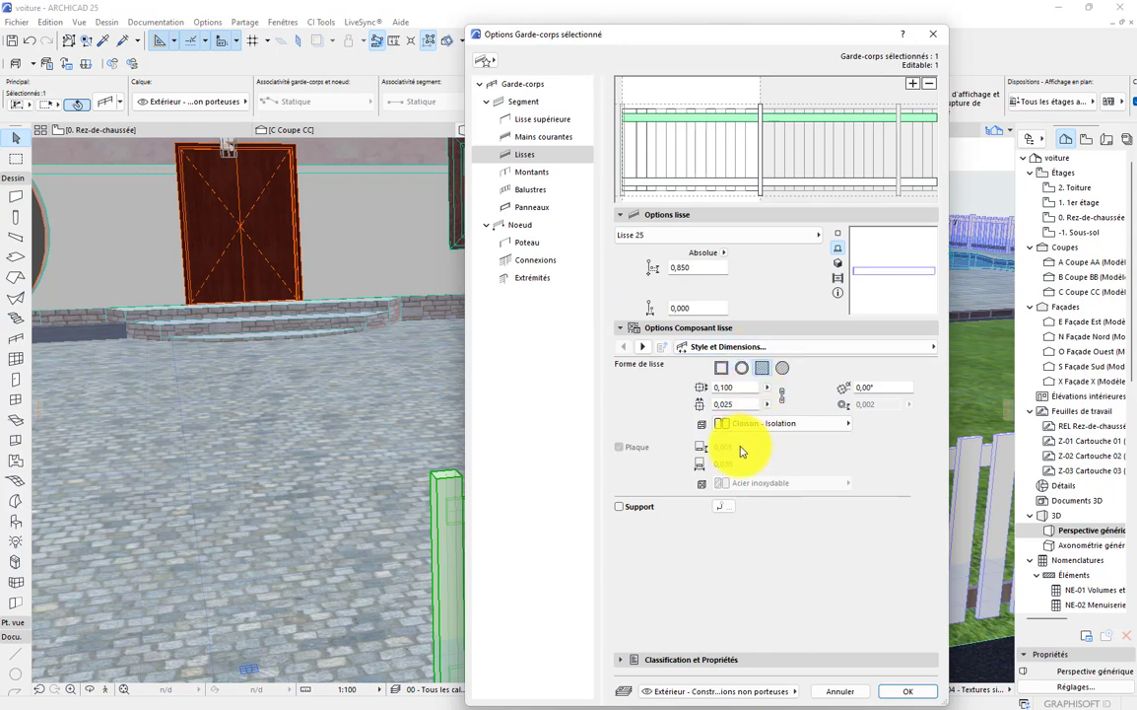
{"action": "left_click", "coordinate": [774, 350]}
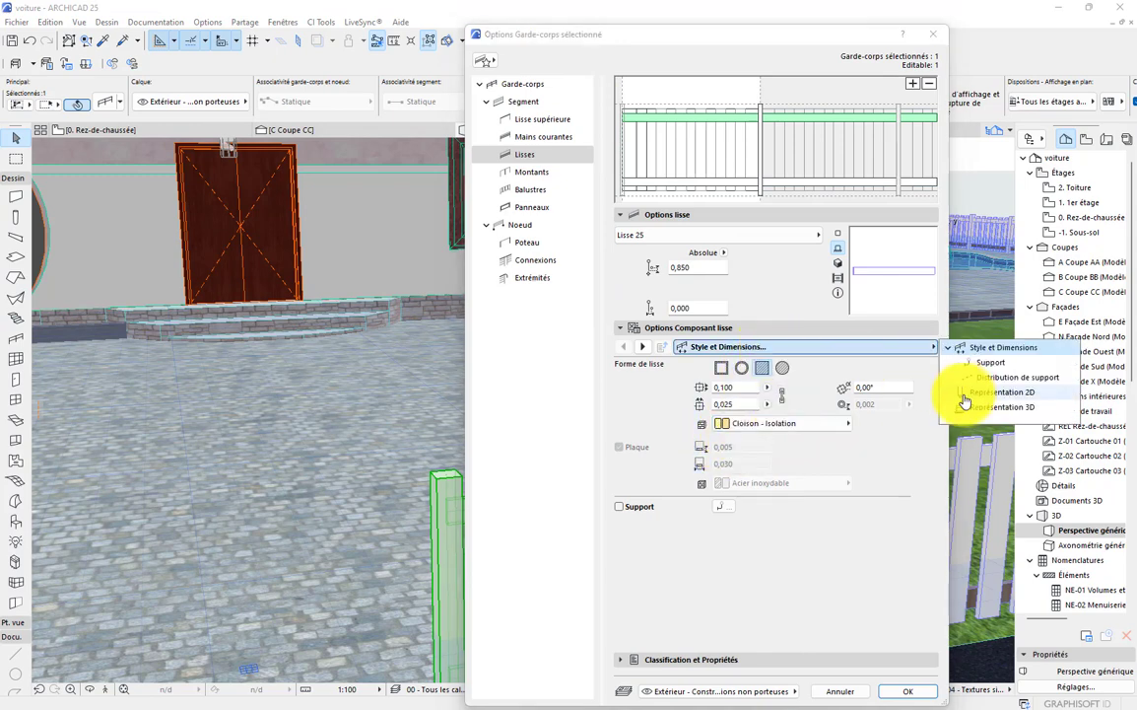
{"action": "left_click", "coordinate": [976, 406]}
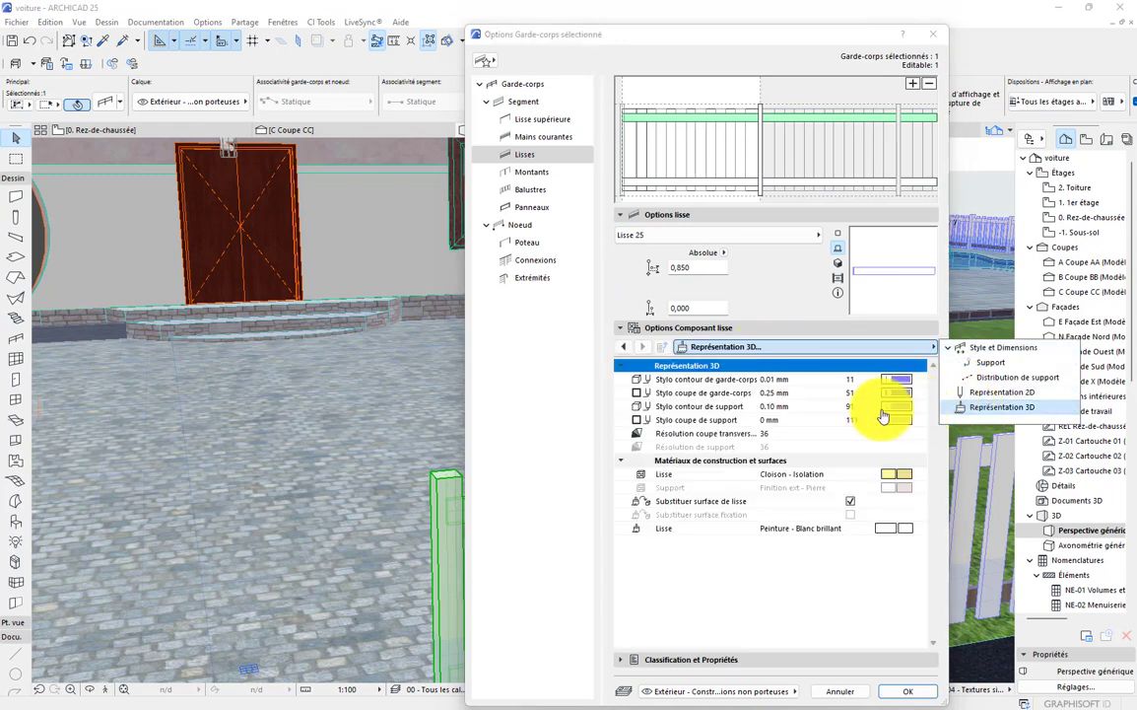
{"action": "left_click", "coordinate": [909, 528]}
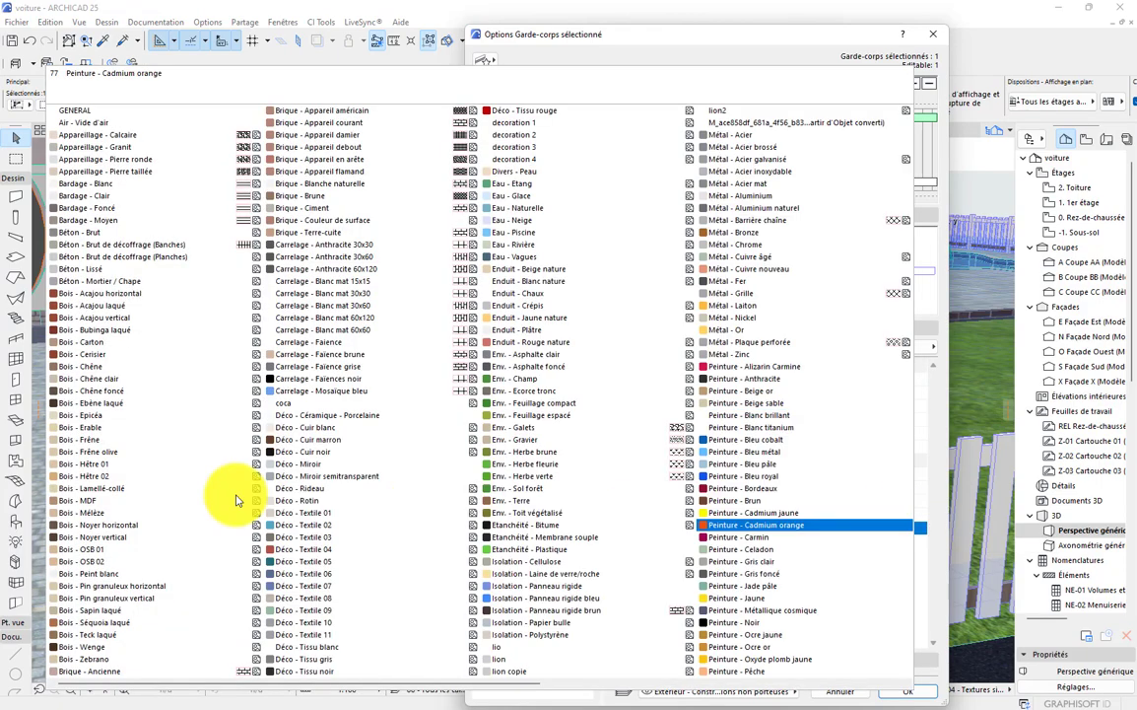
{"action": "left_click", "coordinate": [64, 362]}
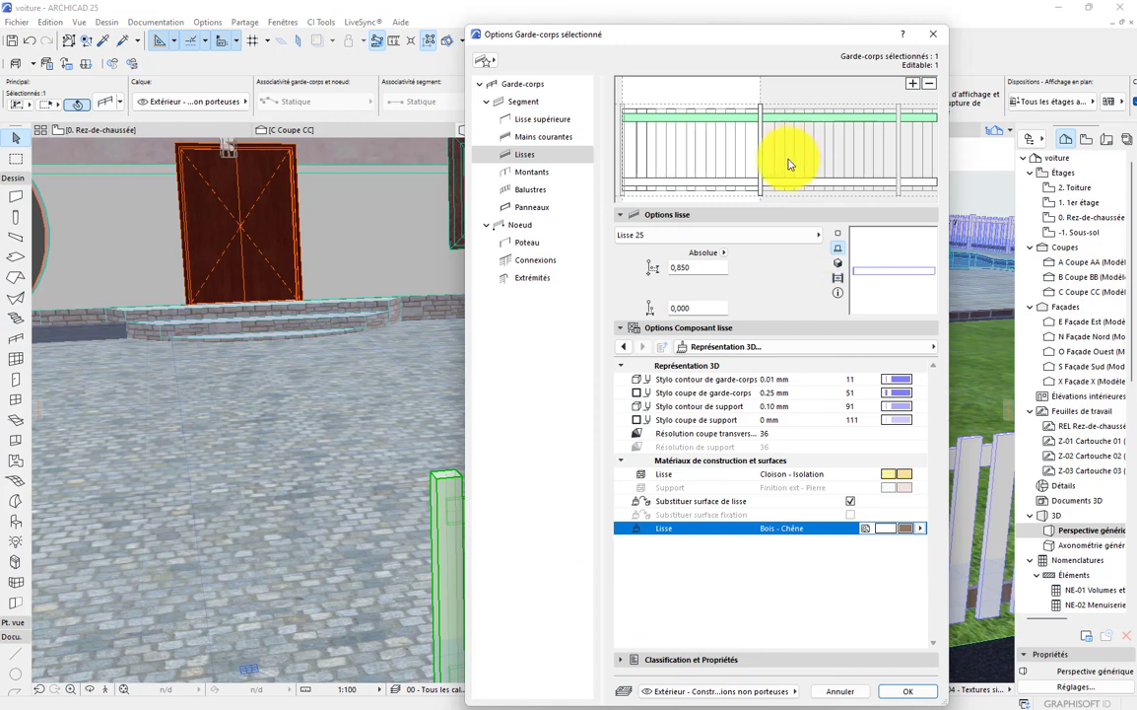
- Enable the surface override for the gate's lower rail and set its surface to Bois - Chêne
{"action": "left_click", "coordinate": [732, 186]}
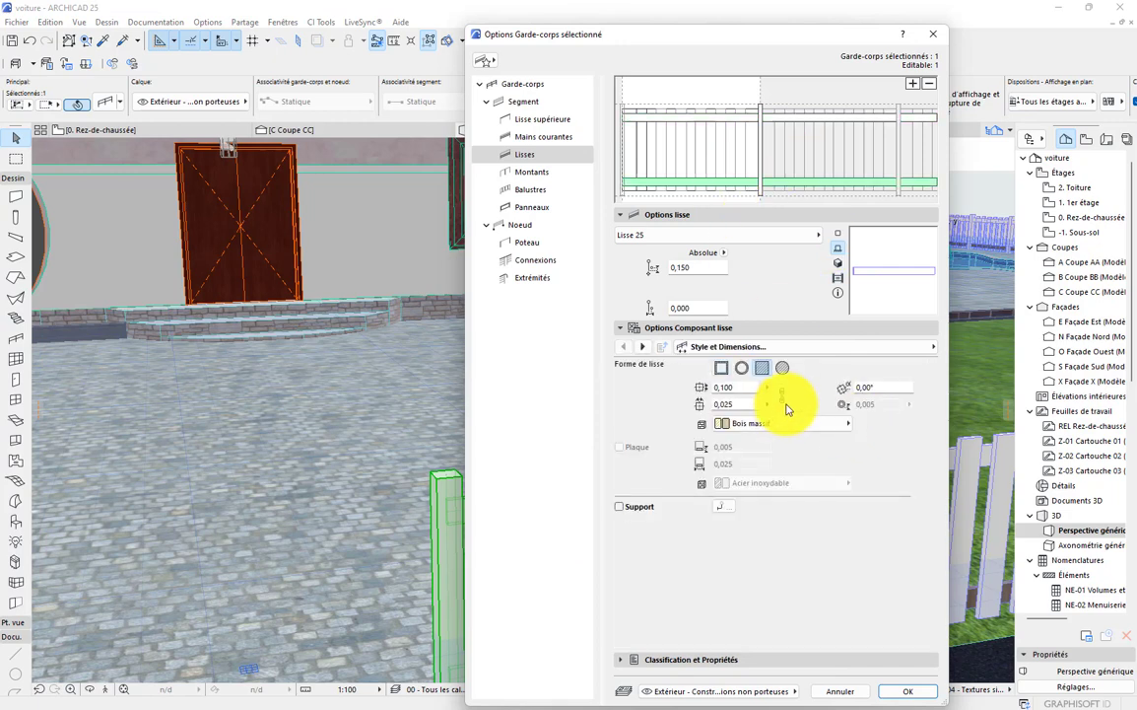
{"action": "left_click", "coordinate": [785, 351]}
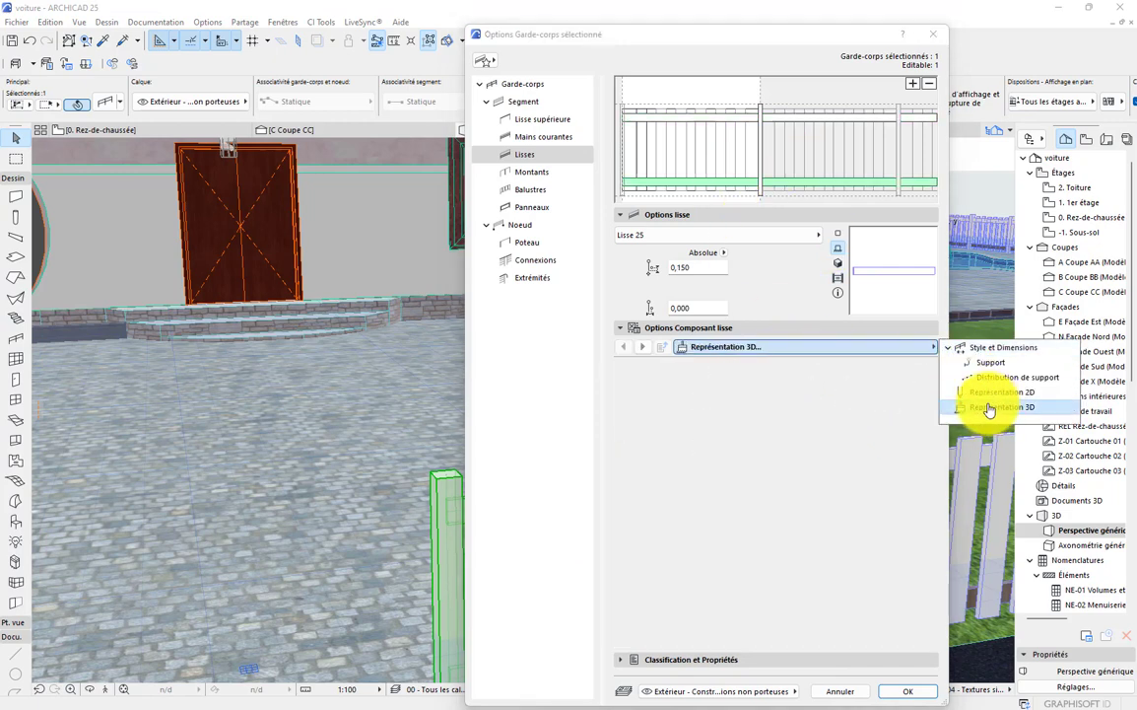
{"action": "left_click", "coordinate": [993, 409]}
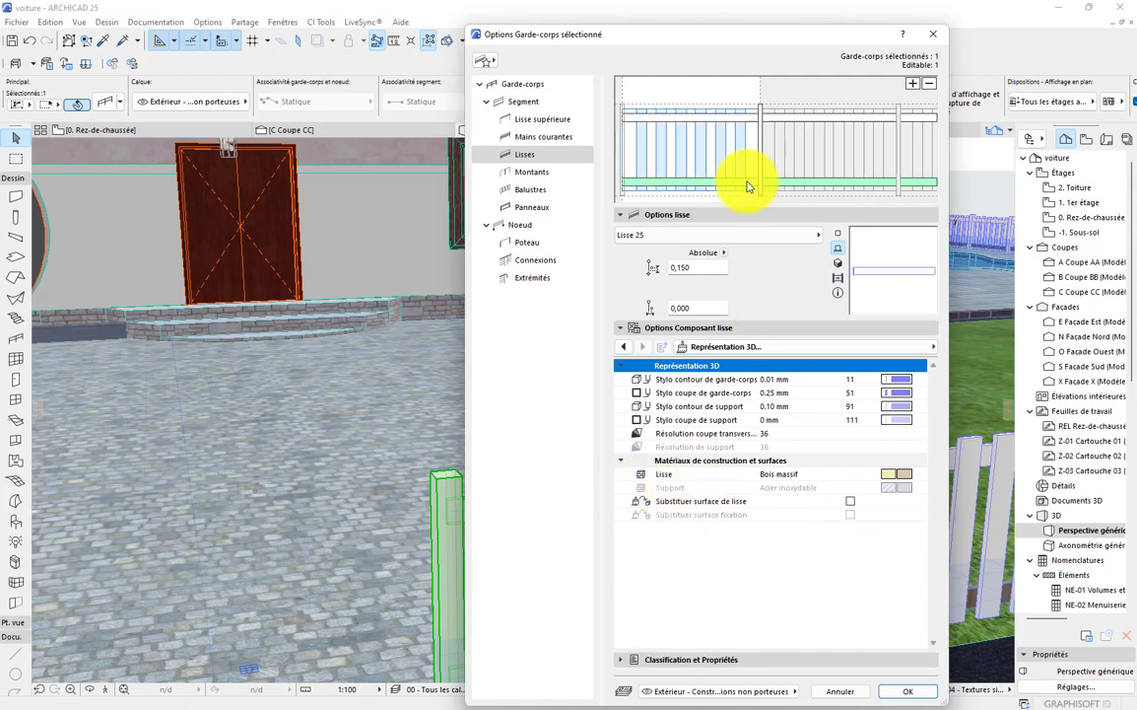
{"action": "left_click", "coordinate": [848, 507]}
{"action": "left_click", "coordinate": [897, 503]}
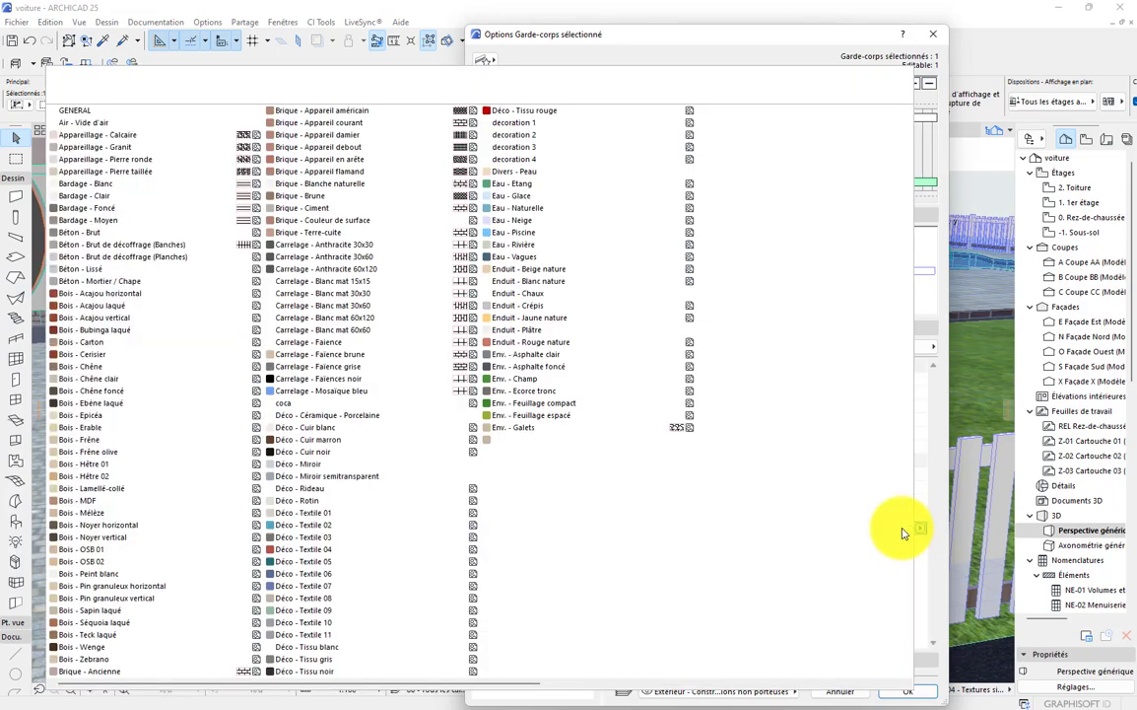
{"action": "left_click", "coordinate": [64, 370]}
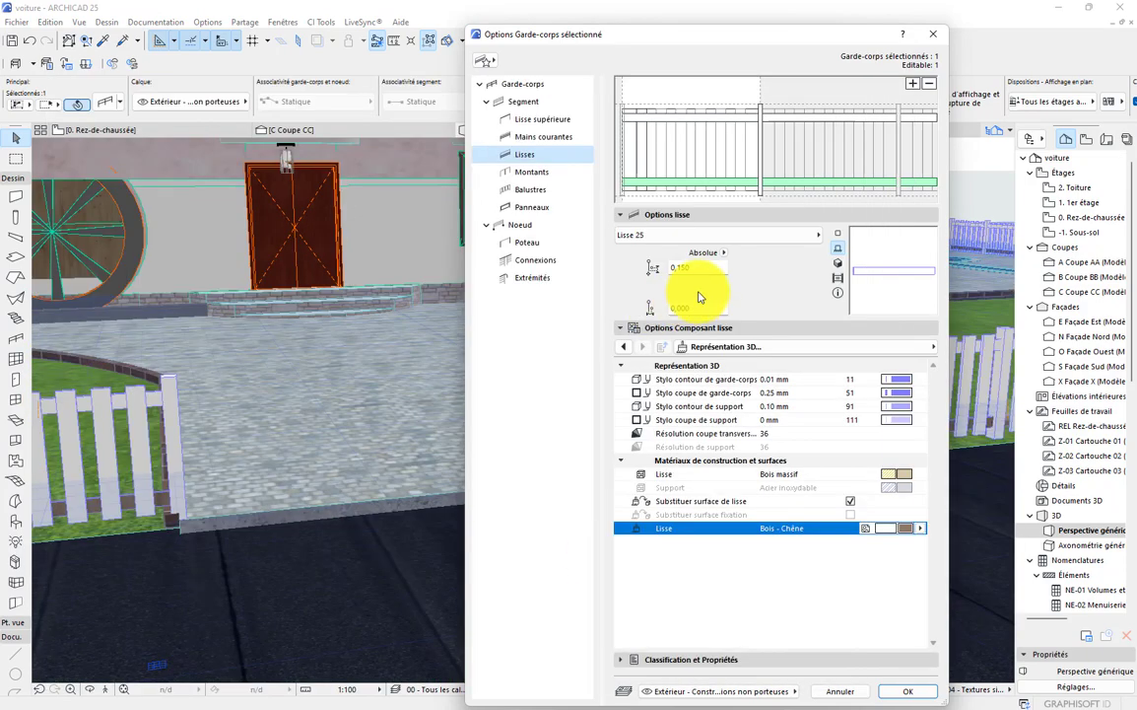
- Set the surface of the gate's intermediate posts (Montants) to Bois - Chêne in their 3D representation
{"action": "left_click", "coordinate": [760, 168]}
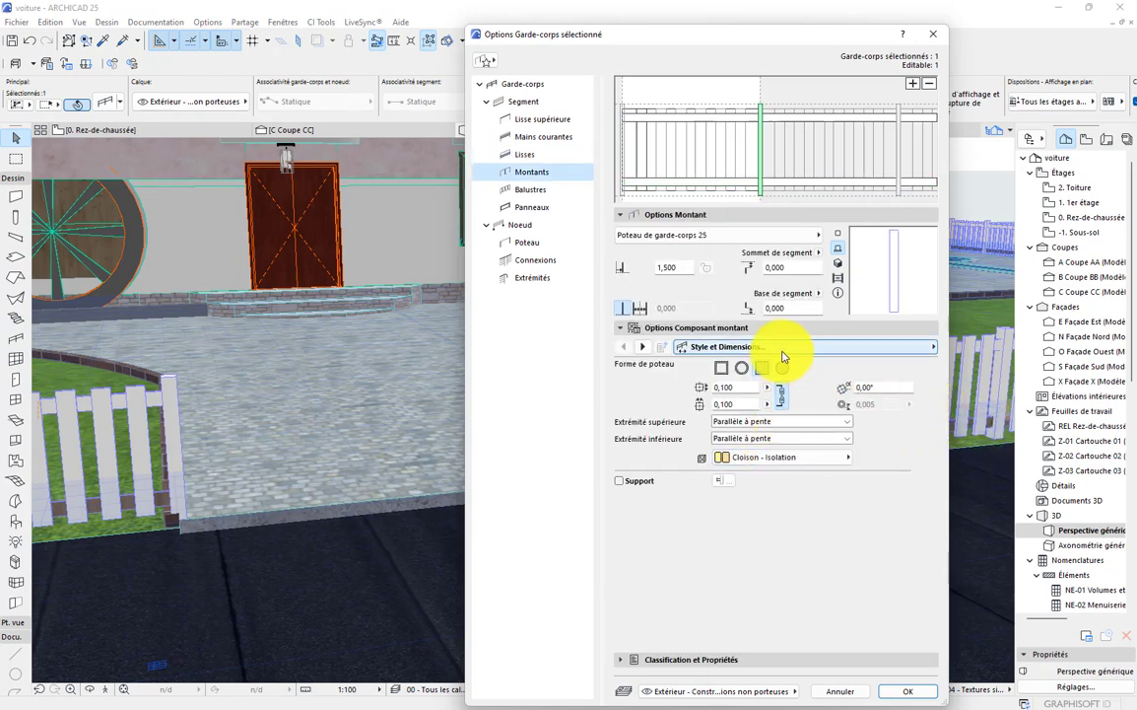
{"action": "left_click", "coordinate": [932, 347]}
{"action": "left_click", "coordinate": [989, 394]}
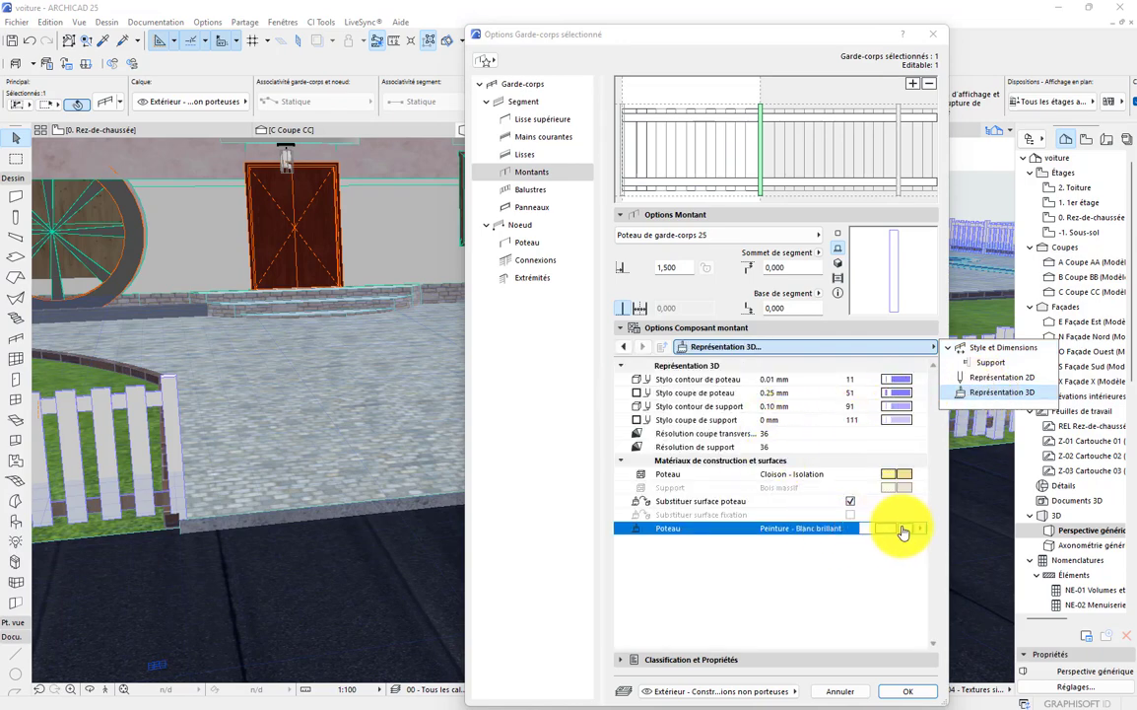
{"action": "left_click", "coordinate": [907, 598]}
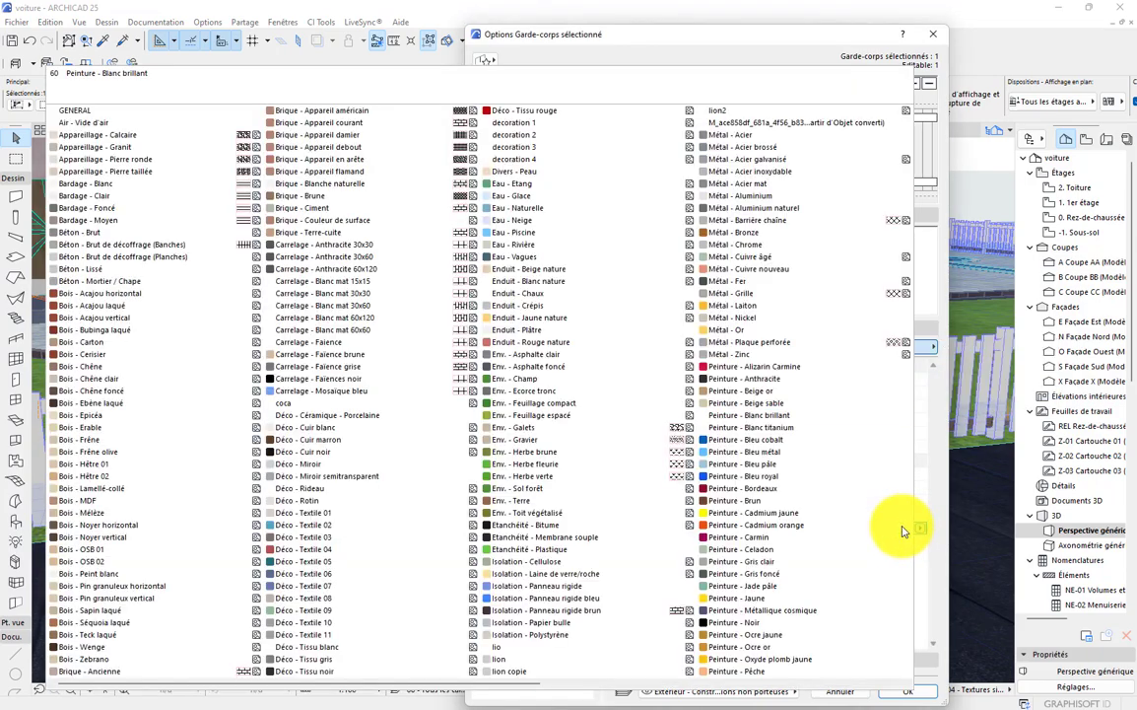
{"action": "left_click", "coordinate": [61, 367]}
- Set the surface of the gate's node posts (Poteau) to Bois - Chêne and apply the railing settings
{"action": "left_click", "coordinate": [524, 242]}
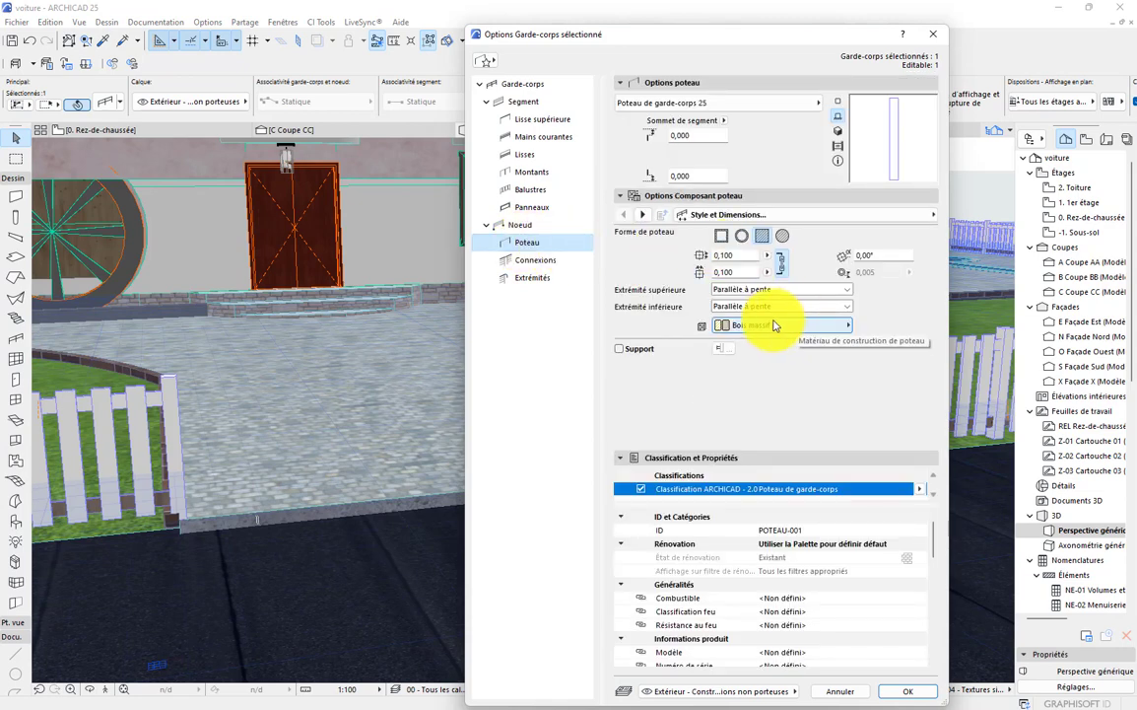
{"action": "left_click", "coordinate": [847, 215]}
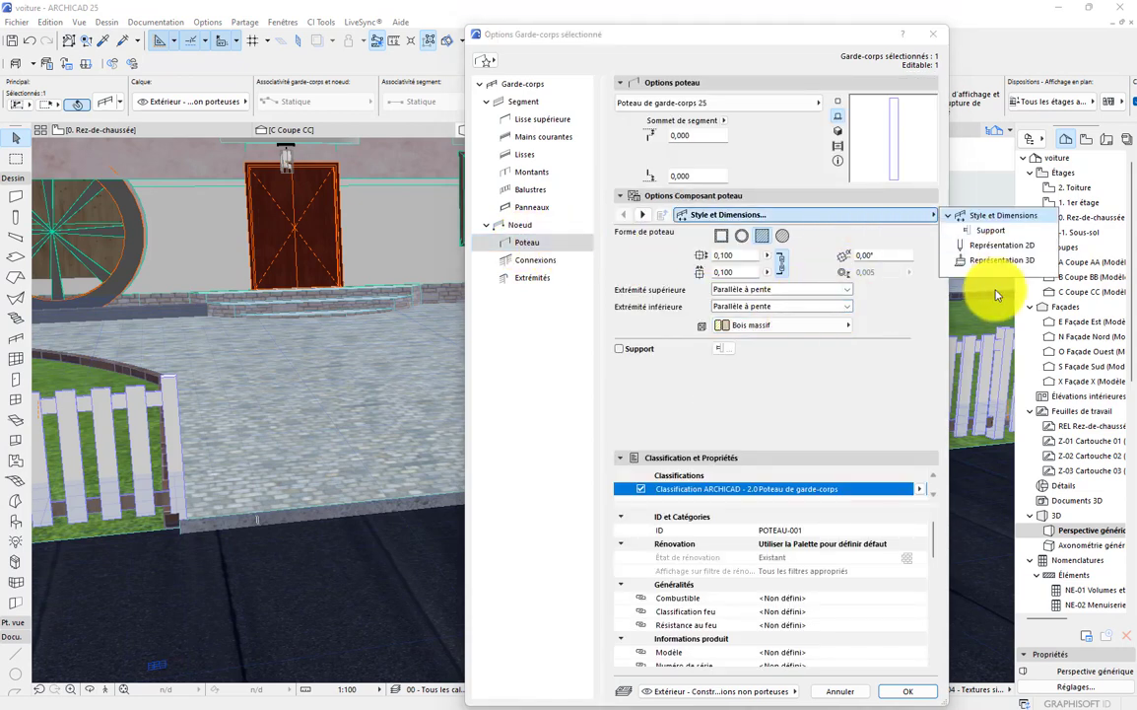
{"action": "left_click", "coordinate": [1001, 260]}
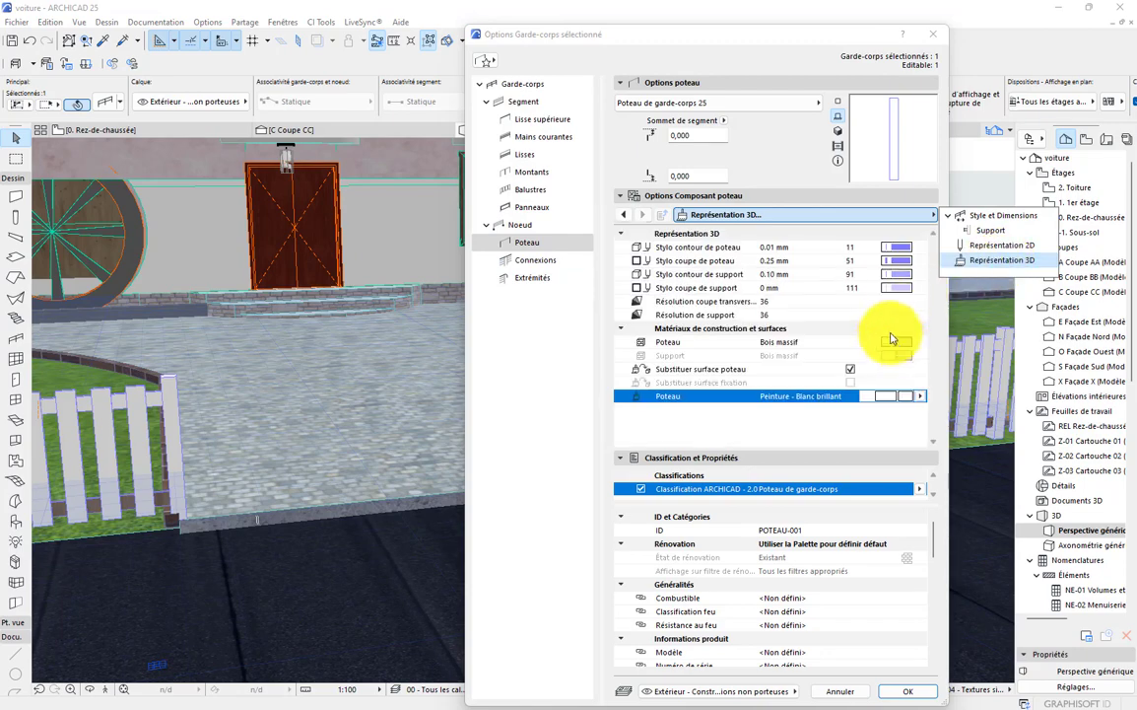
{"action": "left_click", "coordinate": [907, 395]}
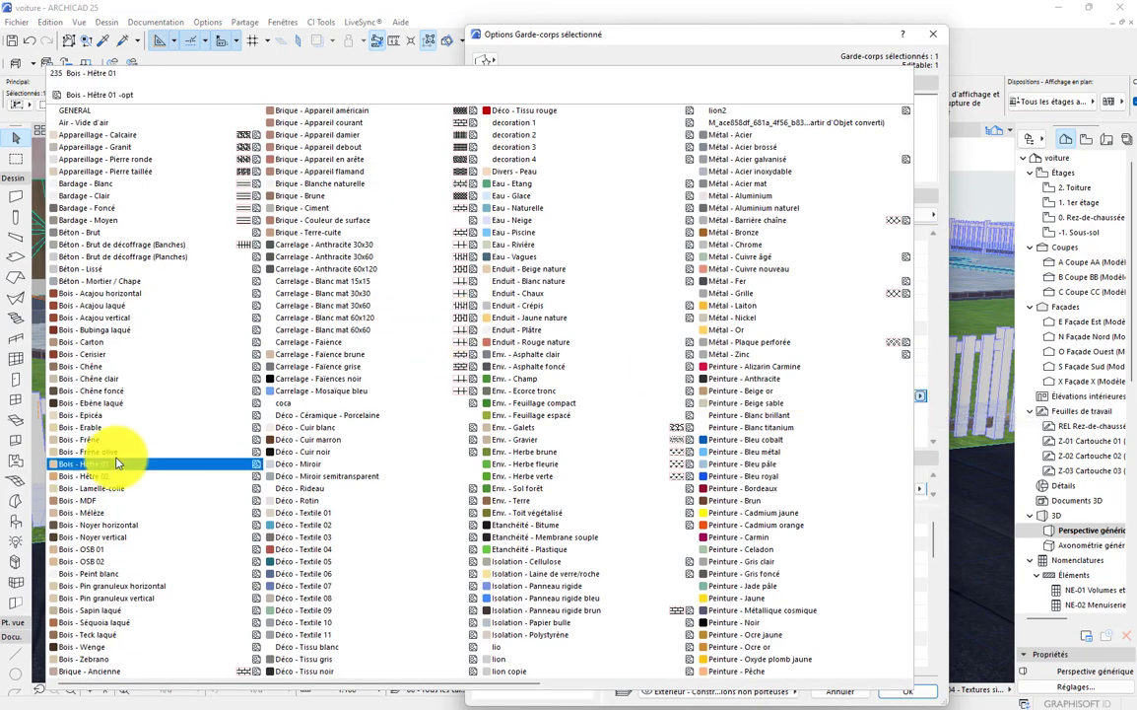
{"action": "left_click", "coordinate": [103, 366]}
{"action": "left_click", "coordinate": [907, 690]}
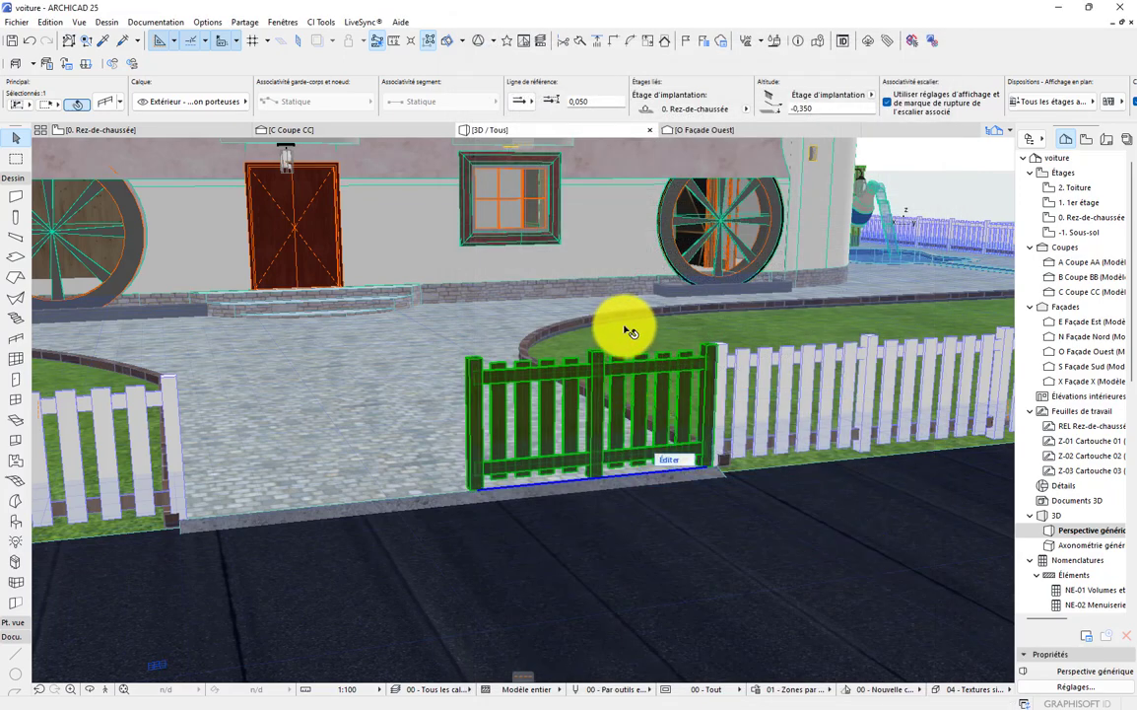
- Start saving the complete 3D model of the house and set the file type to Fichier SketchUp (*.skp)
{"action": "scroll", "coordinate": [719, 347], "scroll_direction": "down", "scroll_amount": 3}
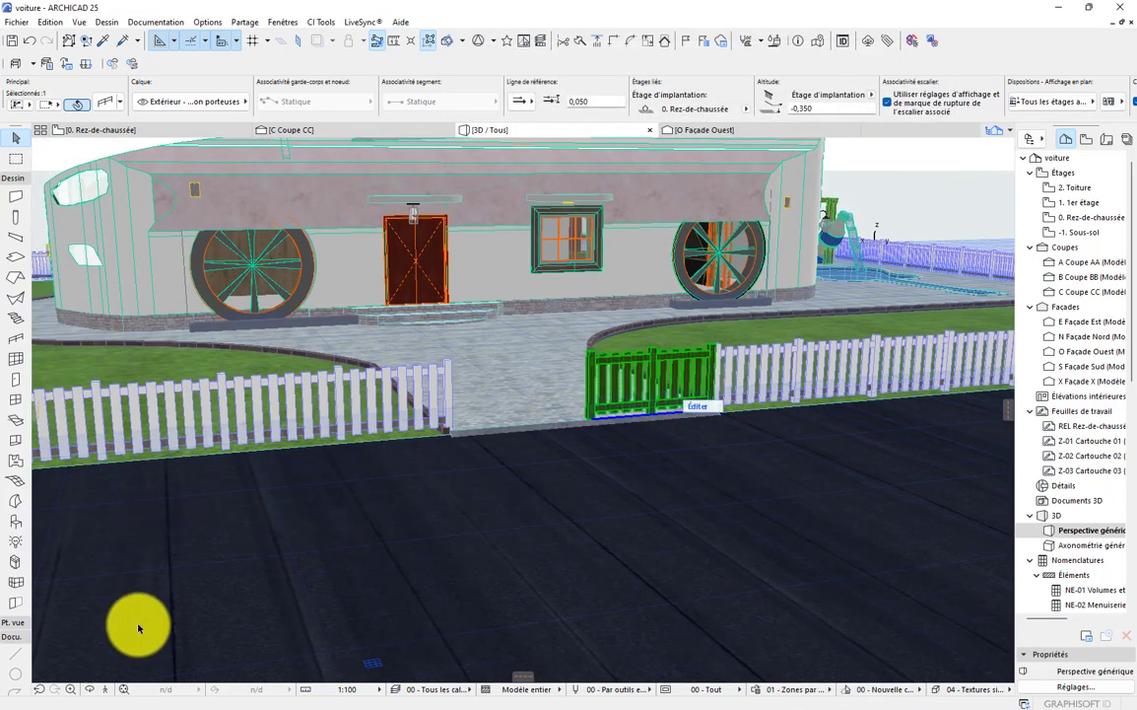
{"action": "left_click", "coordinate": [87, 690]}
{"action": "left_click_drag", "start_coordinate": [525, 350], "coordinate": [601, 340]}
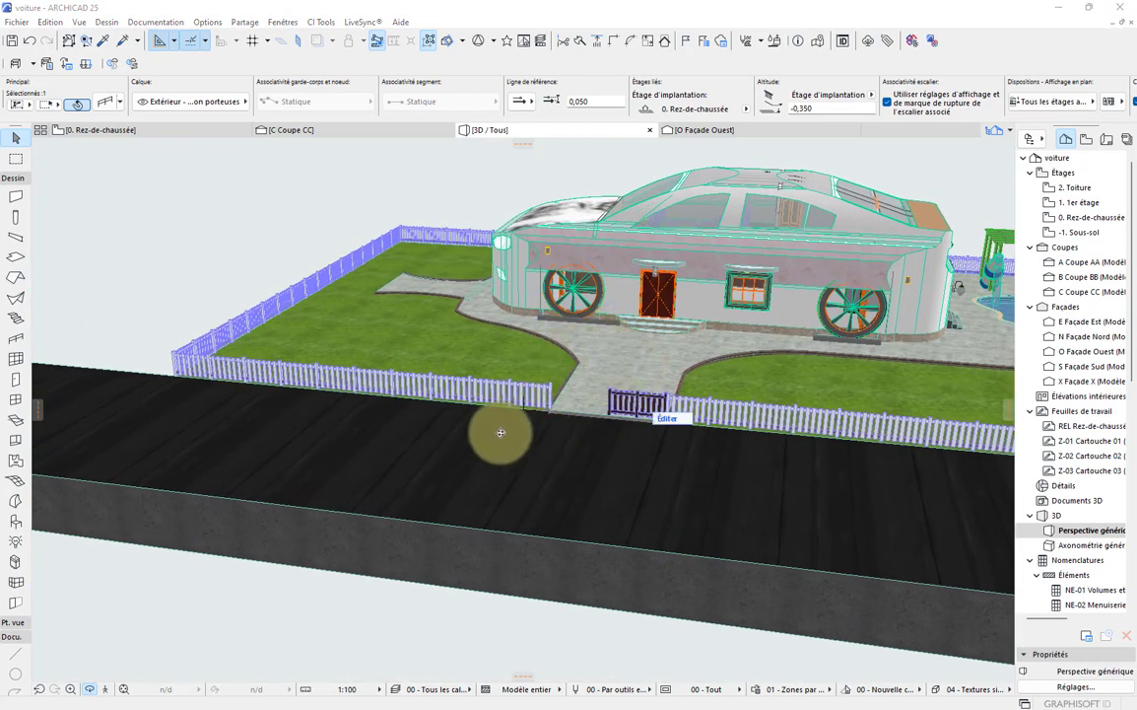
{"action": "left_click_drag", "start_coordinate": [500, 431], "coordinate": [601, 315]}
{"action": "left_click", "coordinate": [16, 21]}
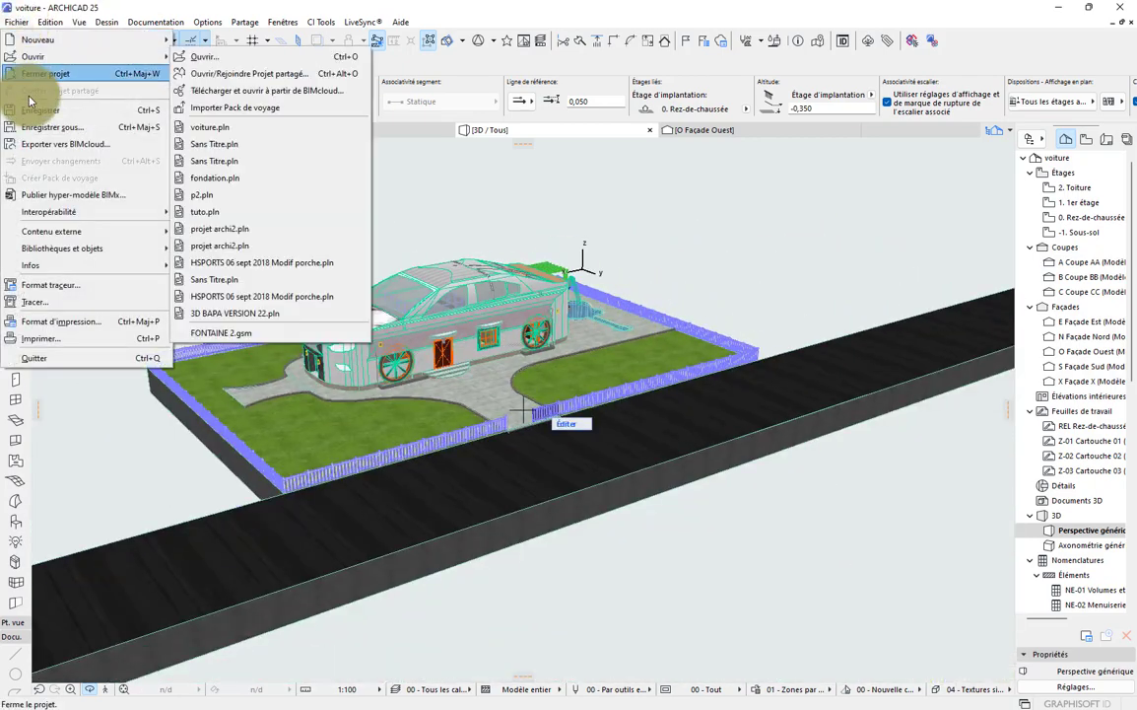
{"action": "left_click", "coordinate": [37, 127]}
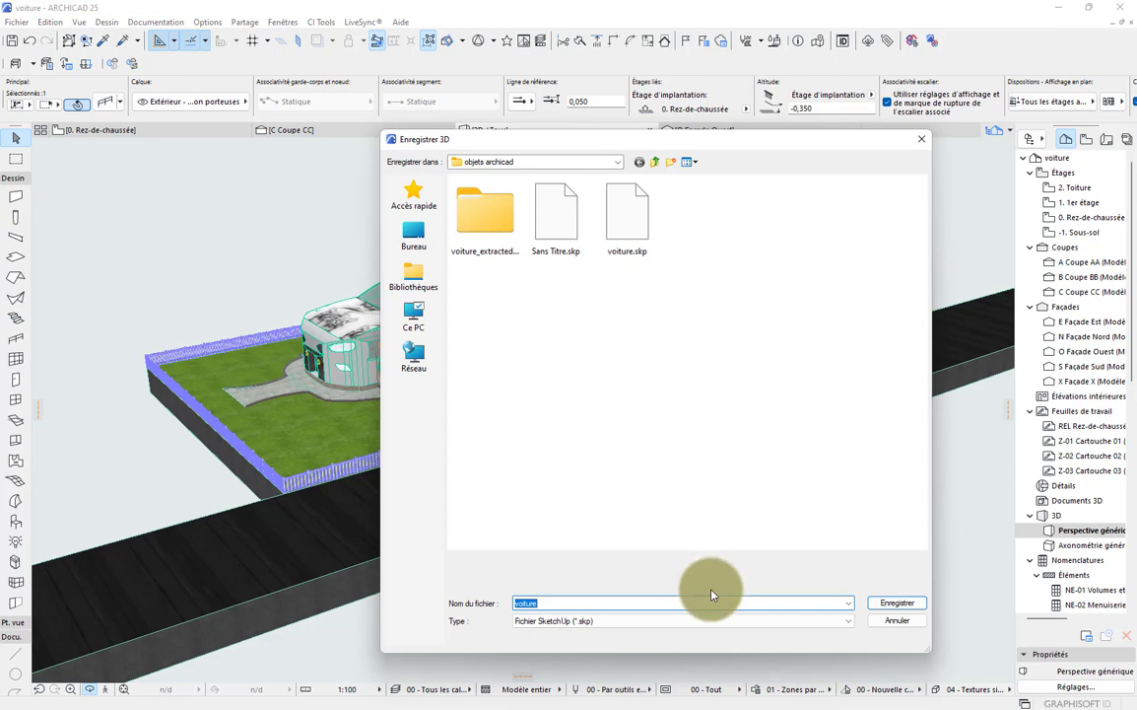
{"action": "left_click", "coordinate": [787, 620]}
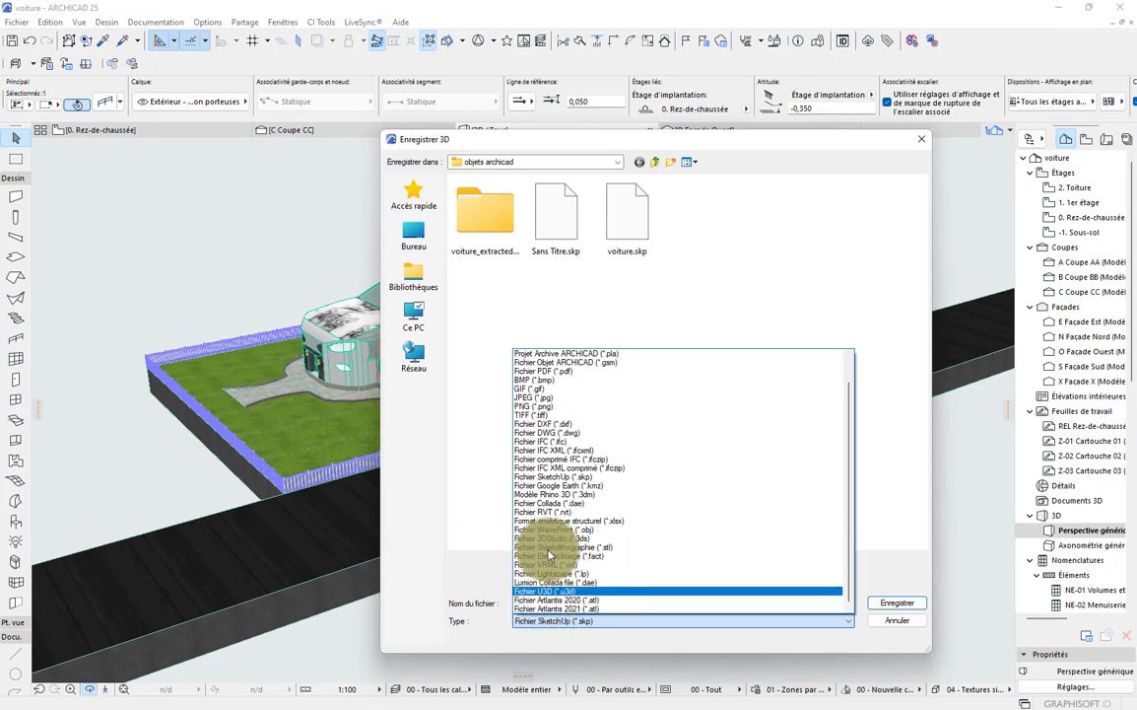
{"action": "left_click", "coordinate": [564, 477]}
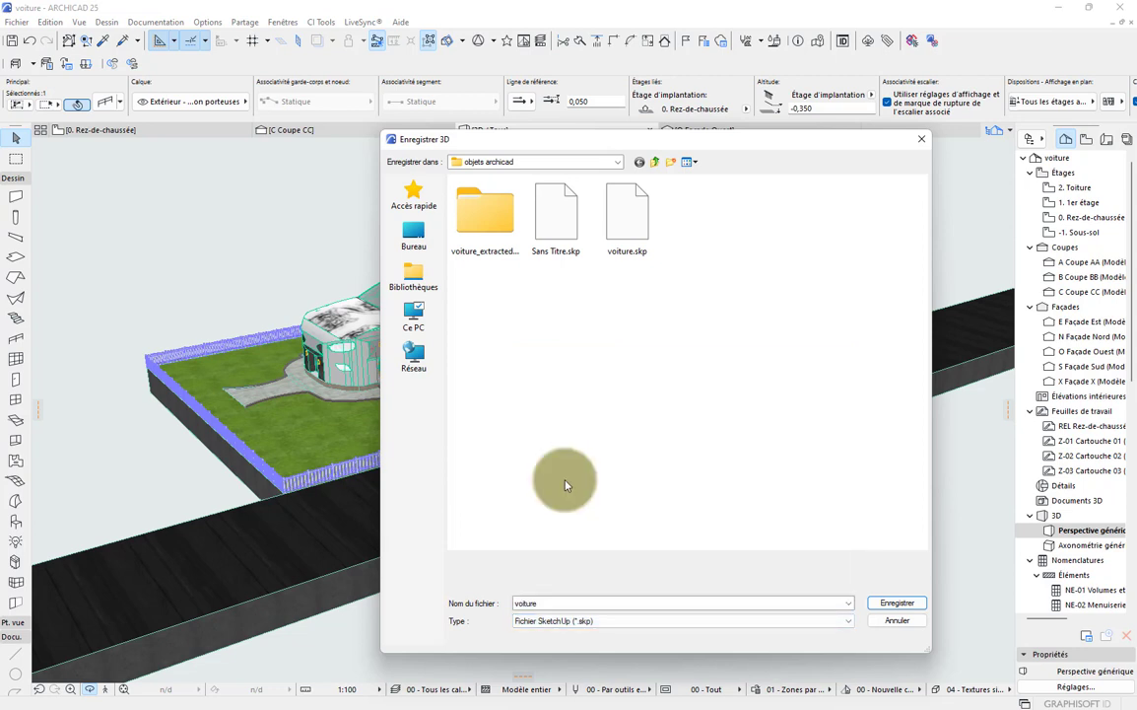
- Decline overwriting voiture.skp, name the file voiture1.skp and export it with the SketchUp 2019 options
{"action": "left_click", "coordinate": [914, 603]}
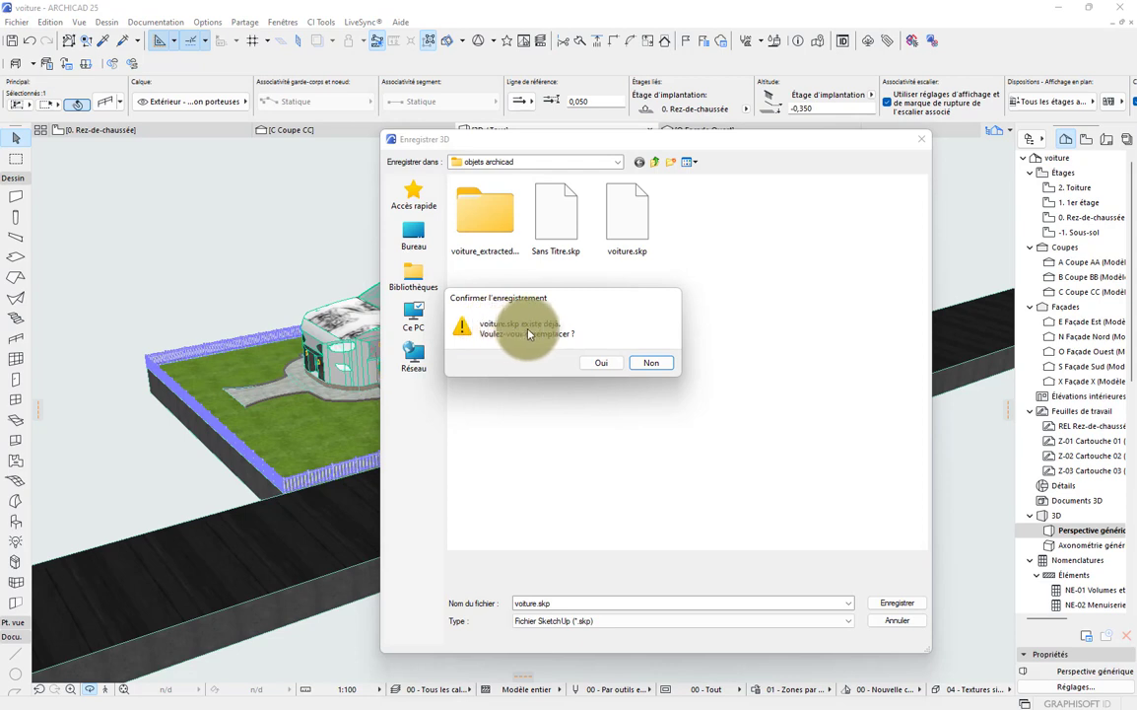
{"action": "left_click", "coordinate": [648, 363]}
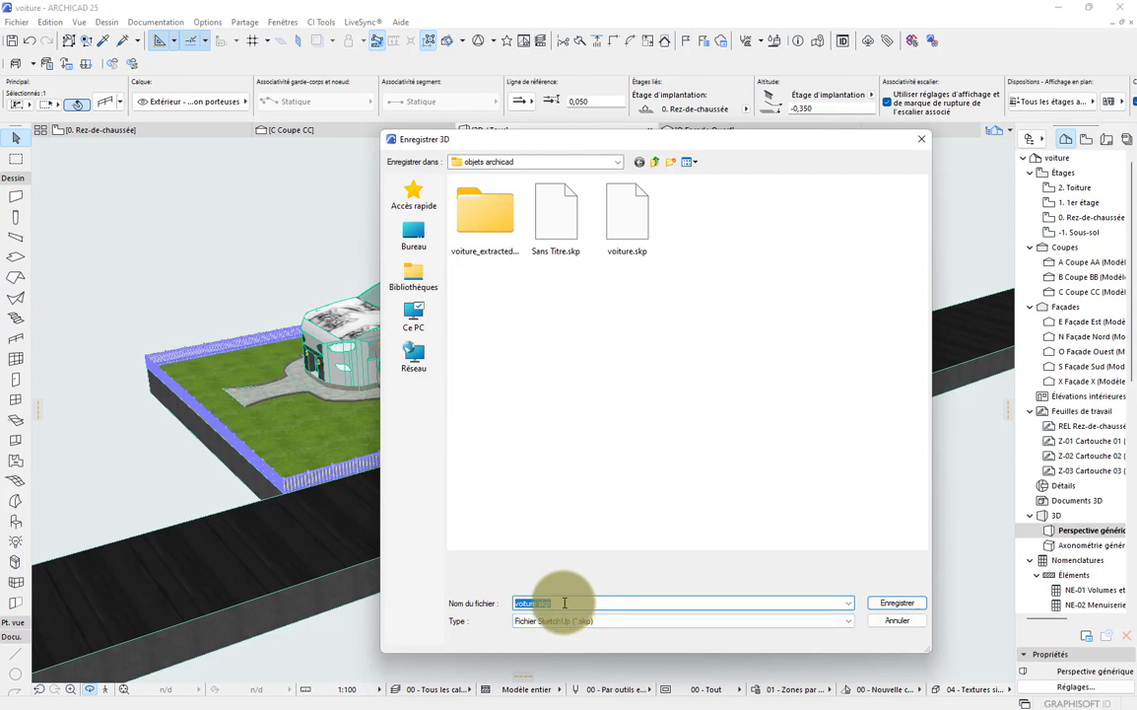
{"action": "left_click", "coordinate": [537, 605]}
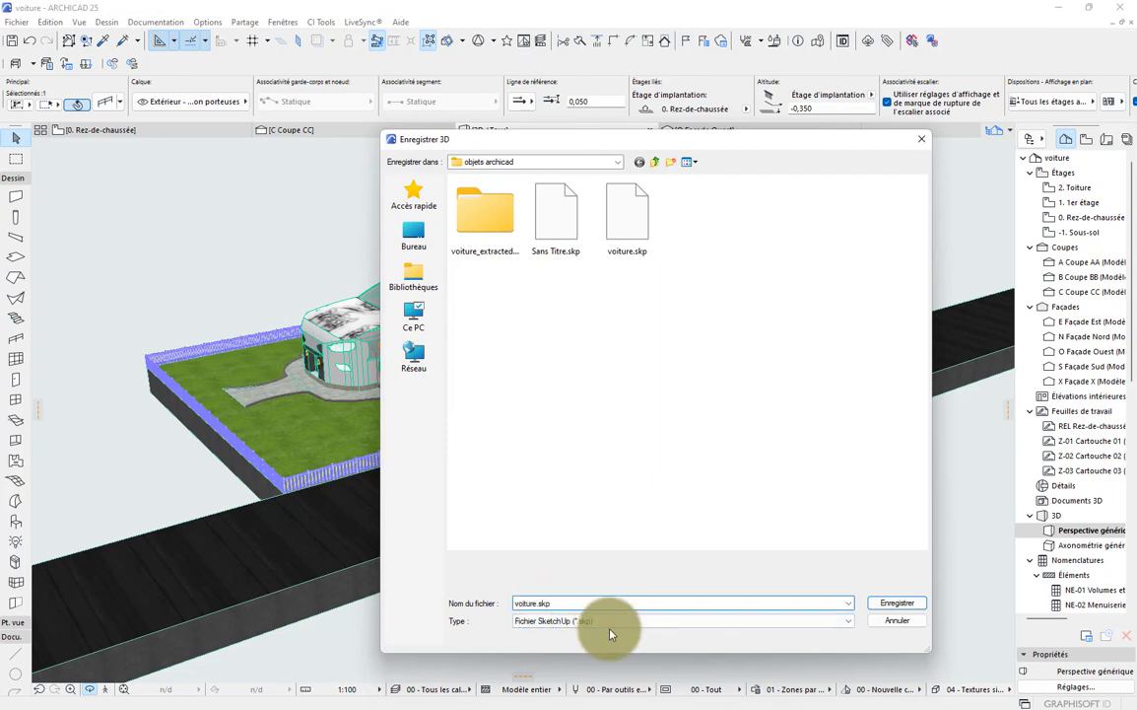
{"action": "type", "text": "1"}
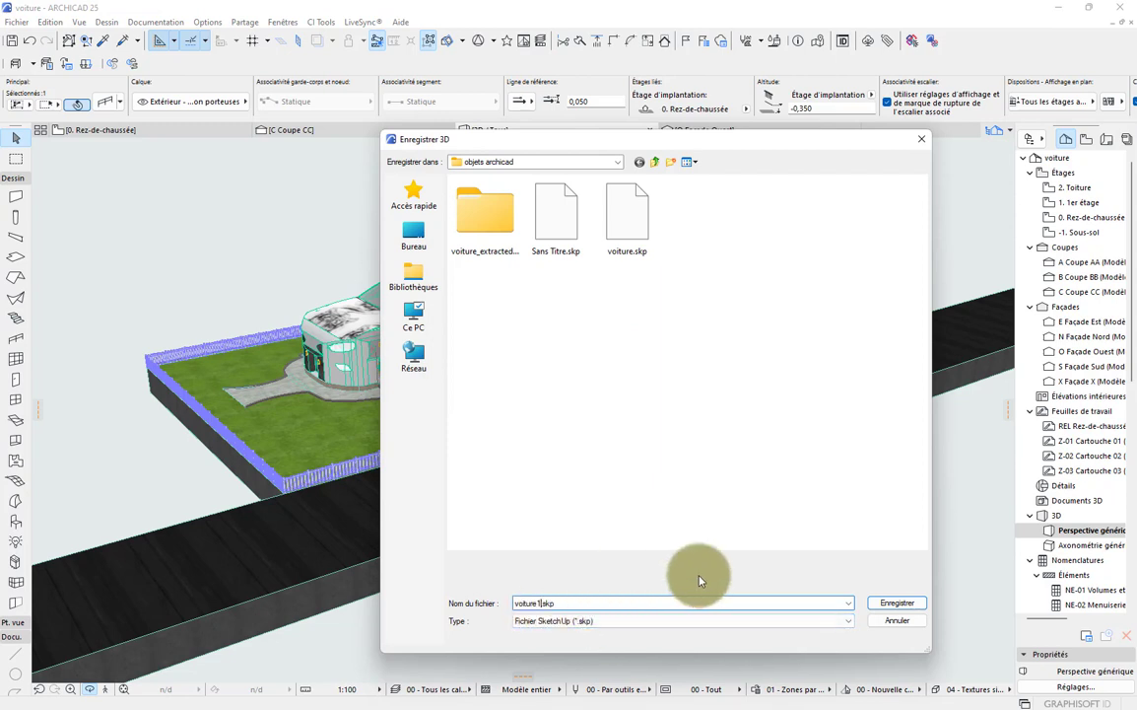
{"action": "left_click", "coordinate": [886, 606]}
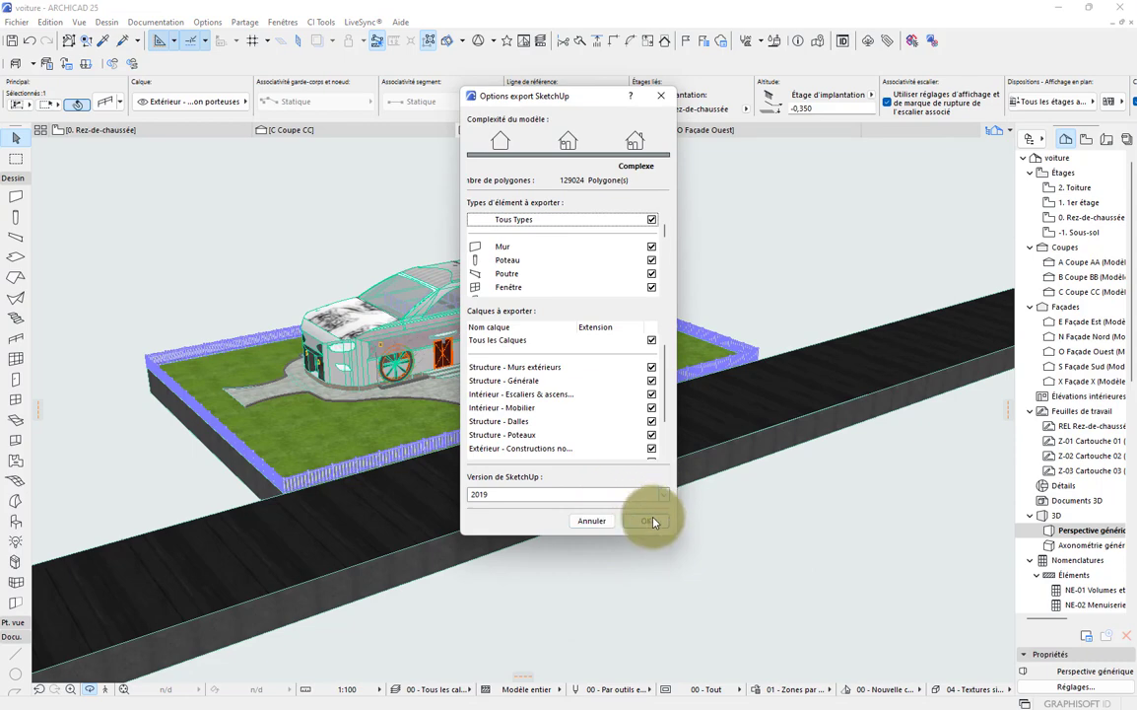
{"action": "left_click", "coordinate": [648, 521]}
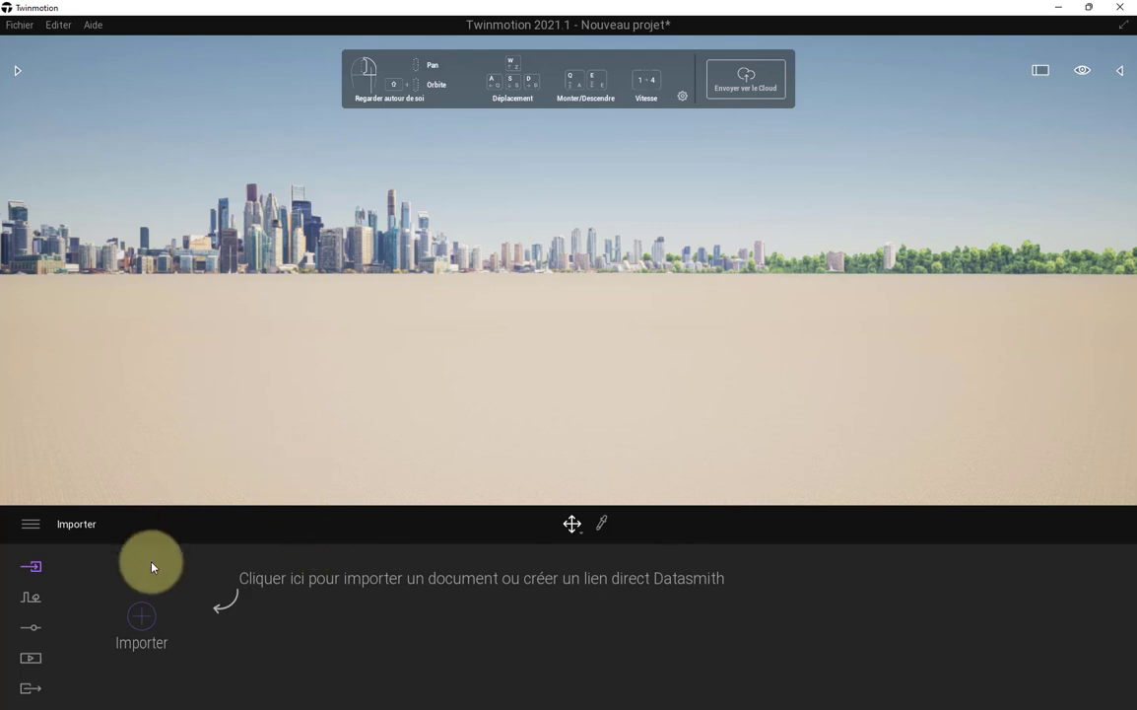
- Switch to Twinmotion and import voiture1.skp from the objets archicad folder on the desktop as geometry
{"action": "left_click", "coordinate": [140, 627]}
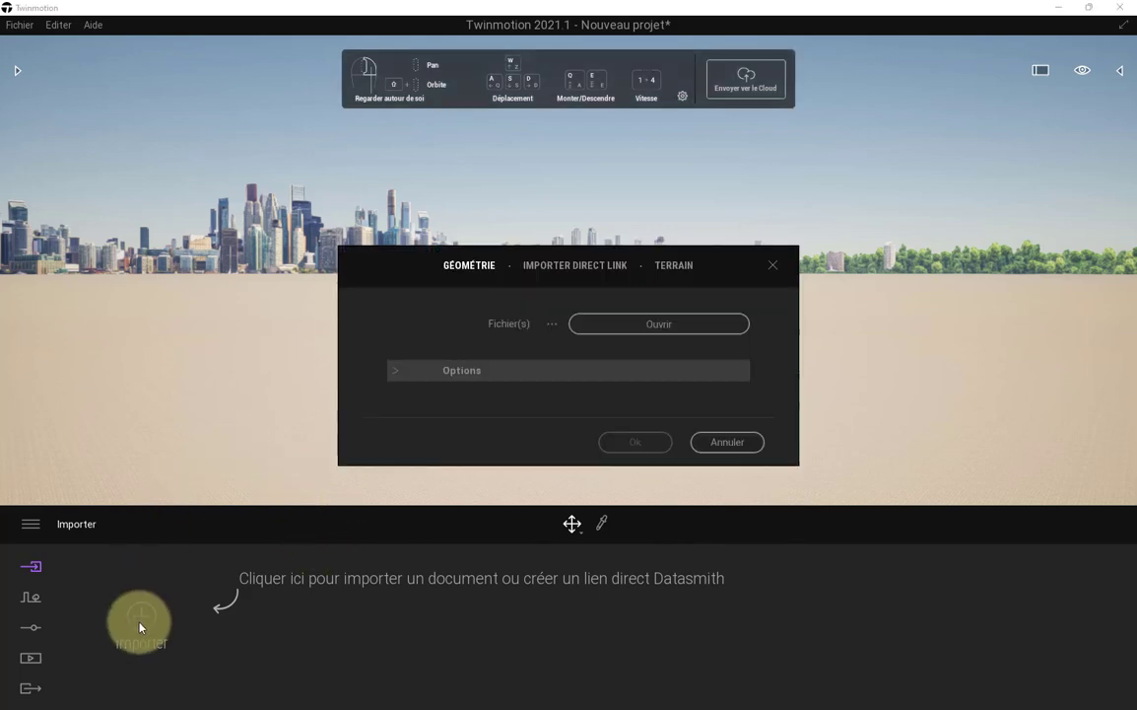
{"action": "left_click", "coordinate": [656, 325]}
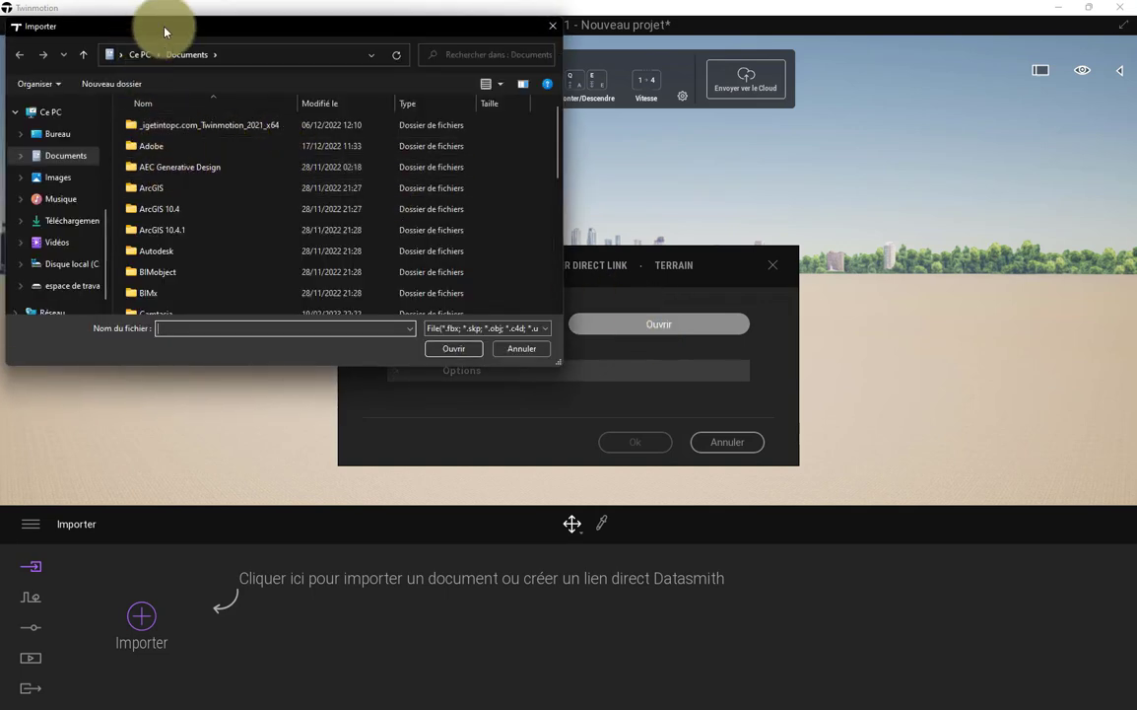
{"action": "left_click", "coordinate": [54, 134]}
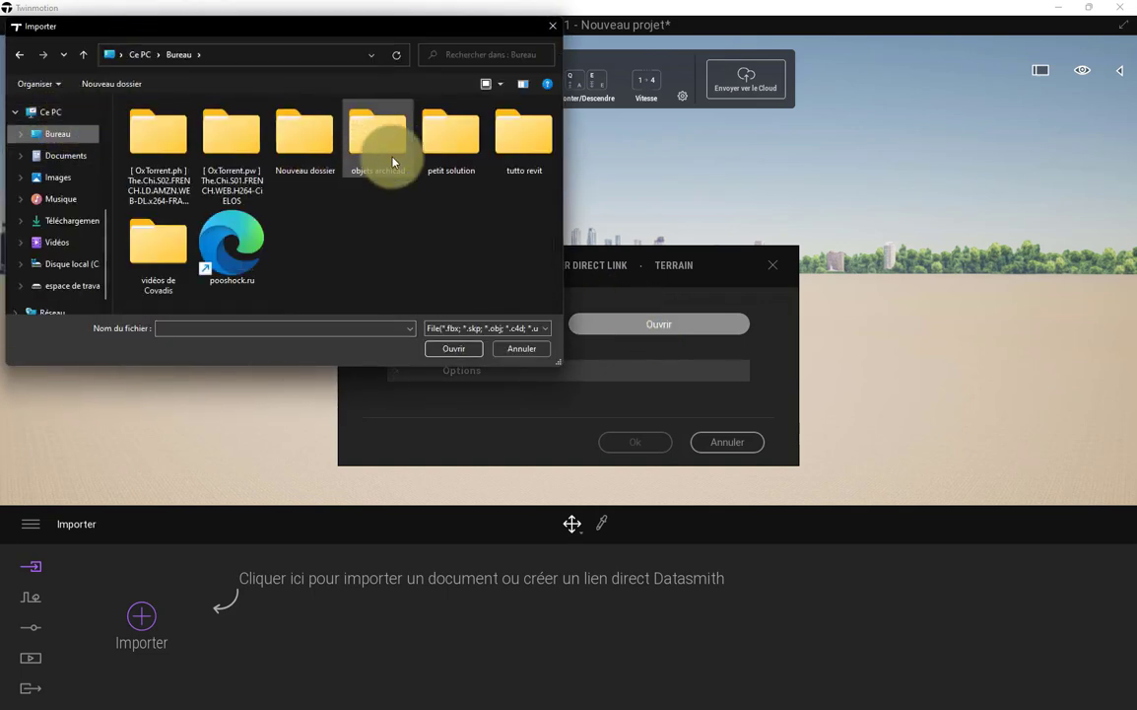
{"action": "double_click", "coordinate": [370, 138]}
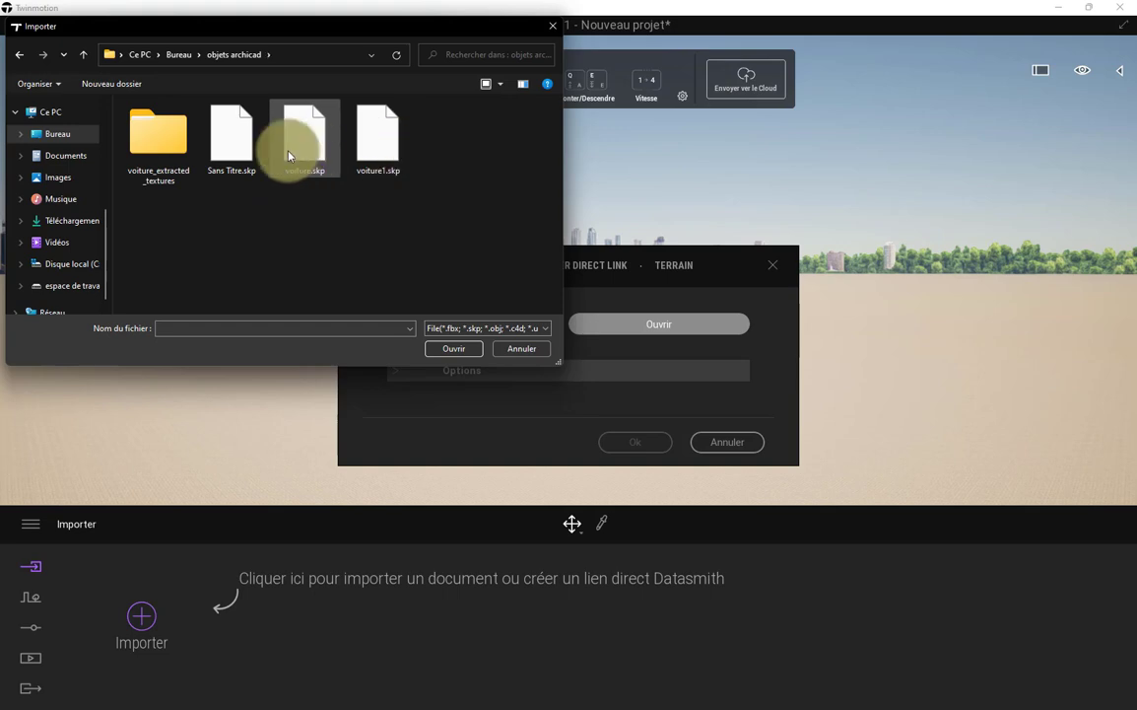
{"action": "left_click", "coordinate": [376, 142]}
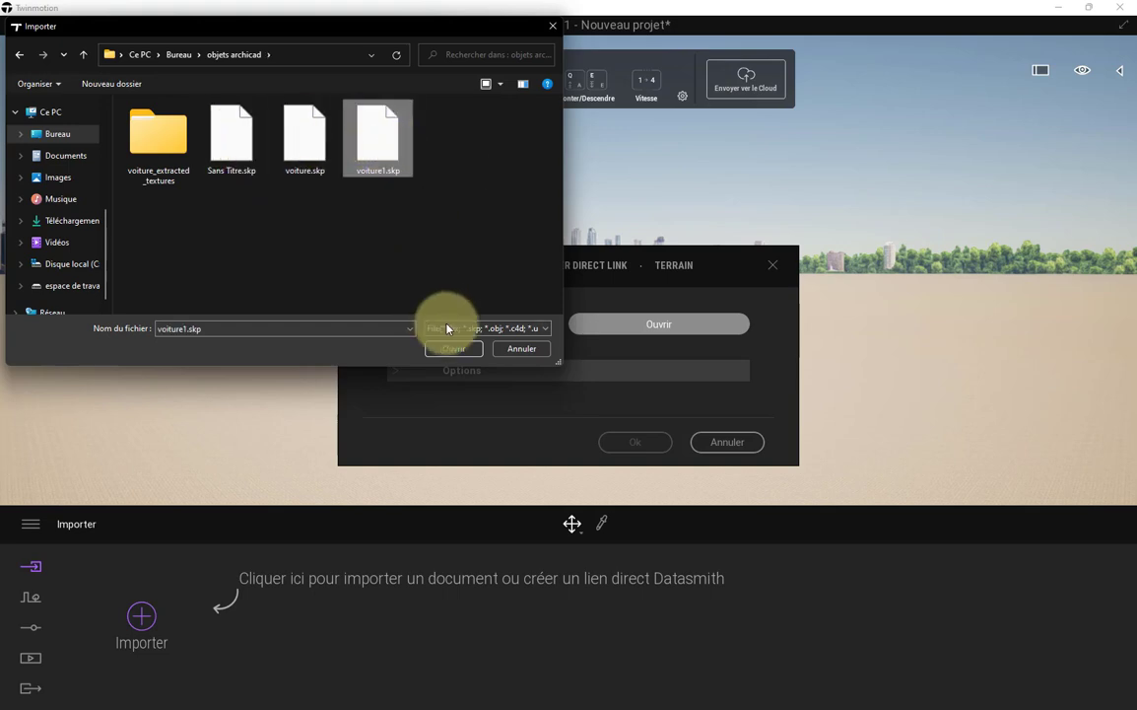
{"action": "left_click", "coordinate": [455, 349]}
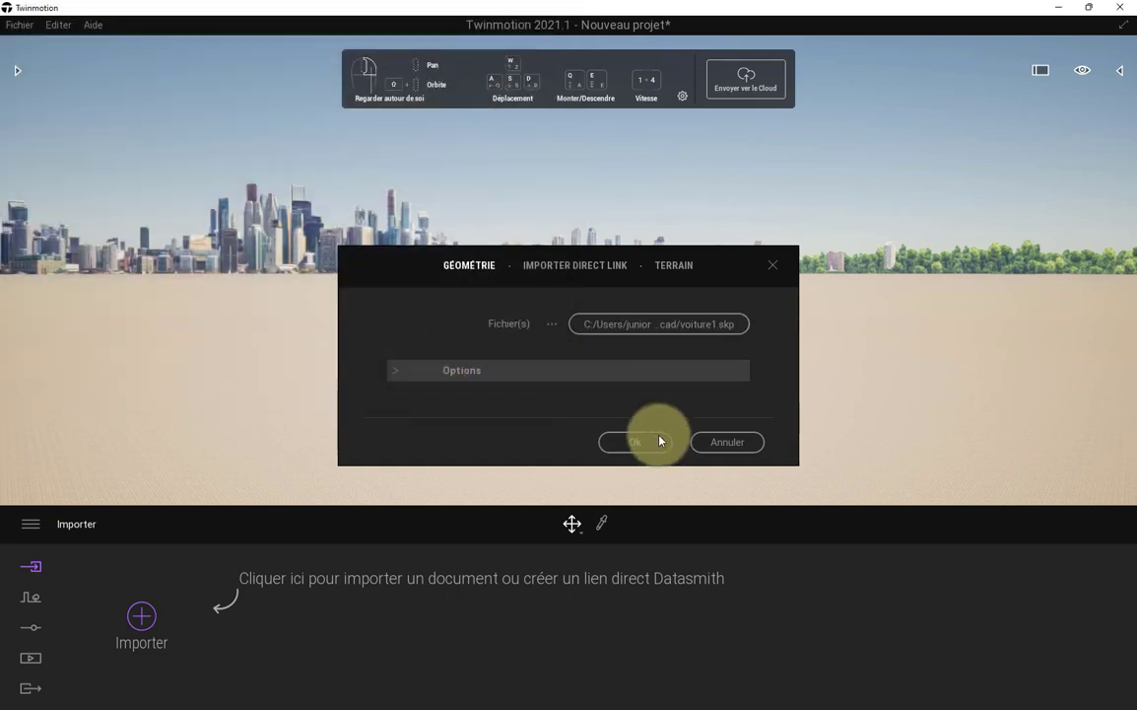
{"action": "left_click", "coordinate": [660, 440]}
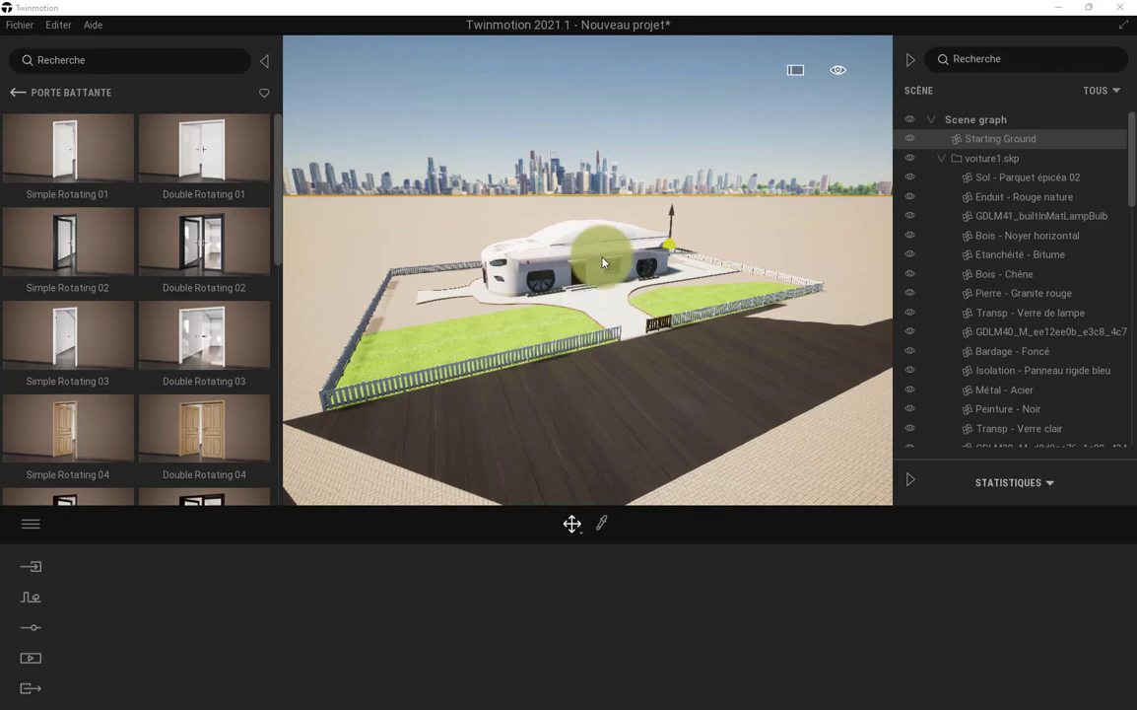
- Select the mahogany entrance door and examine its surface and the matching wooden element in the hall behind it
{"action": "double_click", "coordinate": [597, 294]}
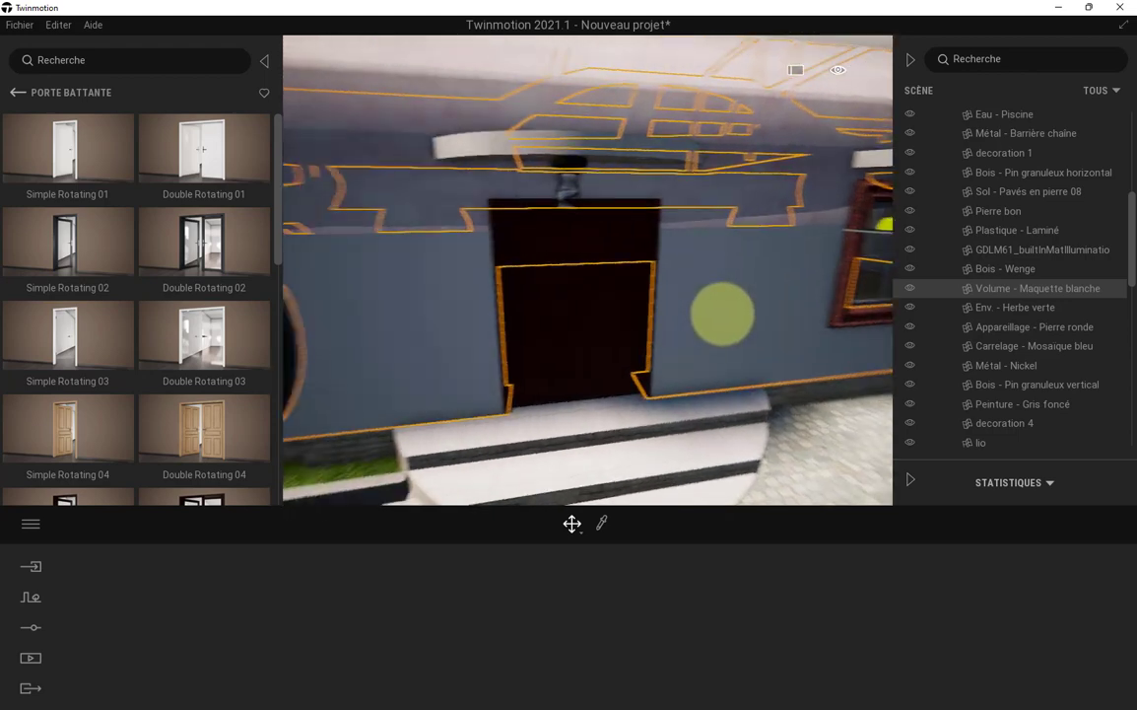
{"action": "double_click", "coordinate": [628, 349]}
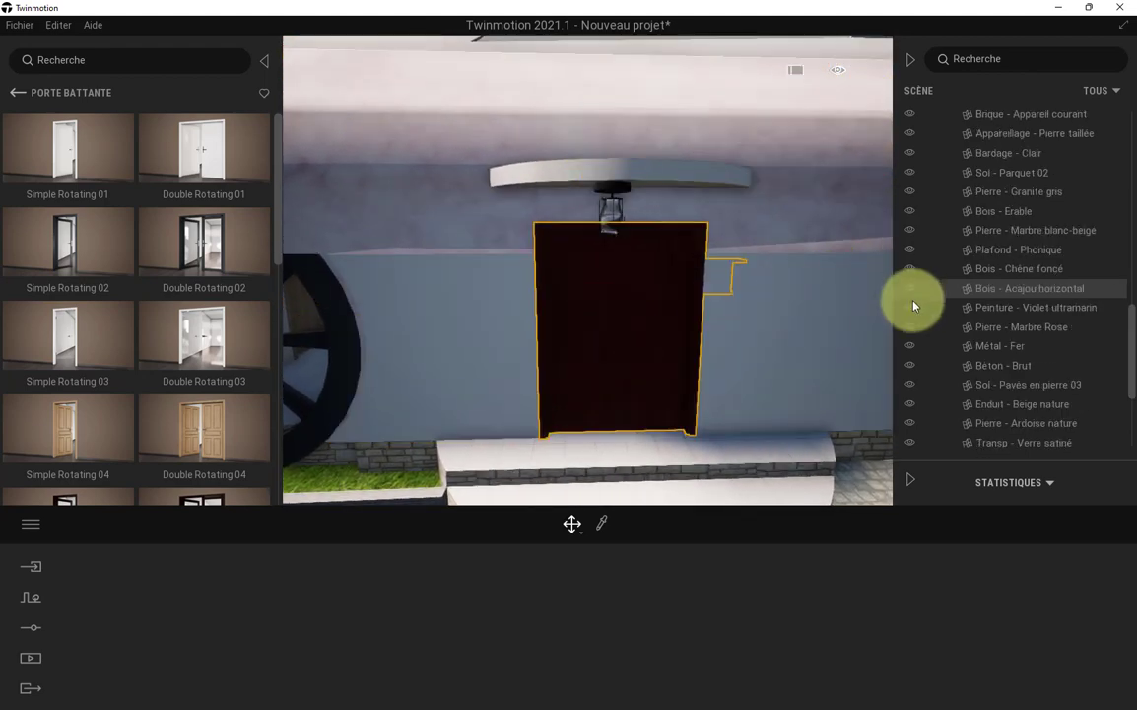
{"action": "scroll", "coordinate": [668, 262], "scroll_direction": "up", "scroll_amount": 3}
{"action": "scroll", "coordinate": [706, 218], "scroll_direction": "up", "scroll_amount": 3}
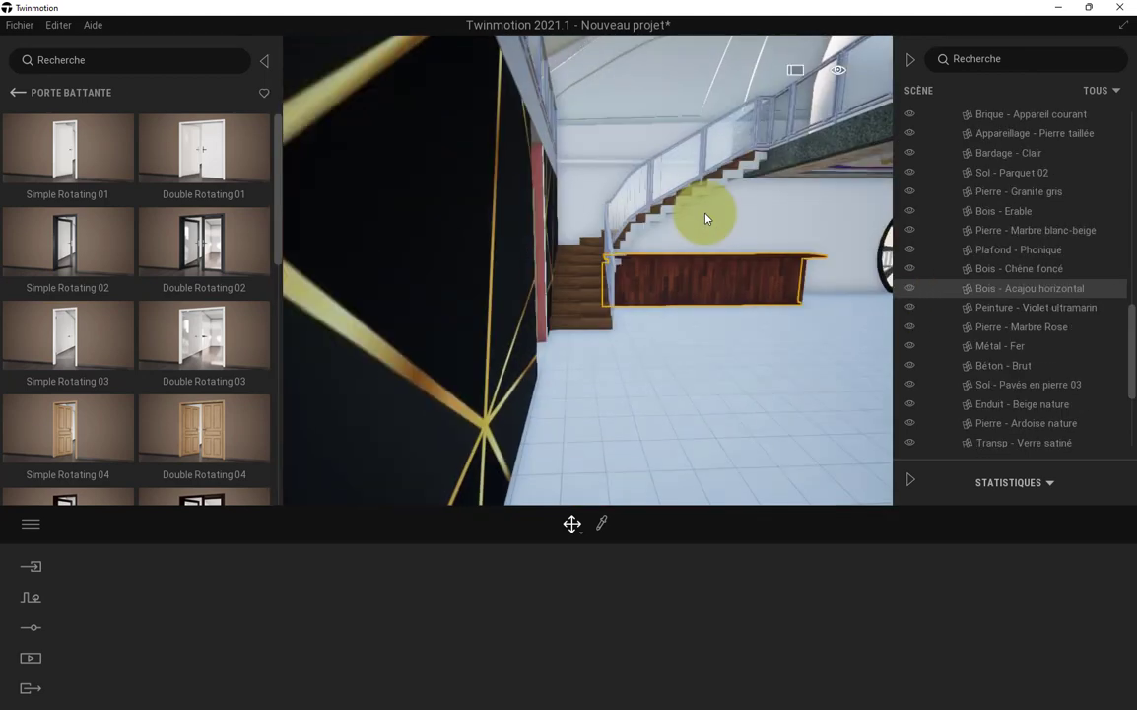
{"action": "scroll", "coordinate": [798, 247], "scroll_direction": "up", "scroll_amount": 2}
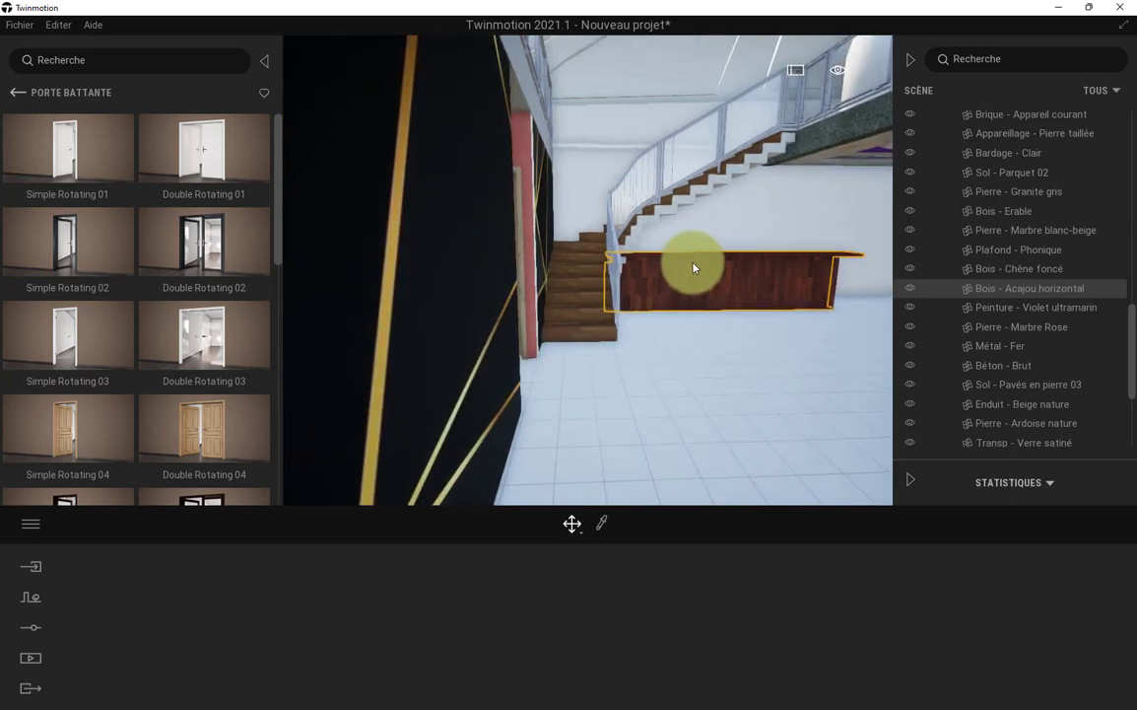
{"action": "scroll", "coordinate": [658, 238], "scroll_direction": "down", "scroll_amount": 3}
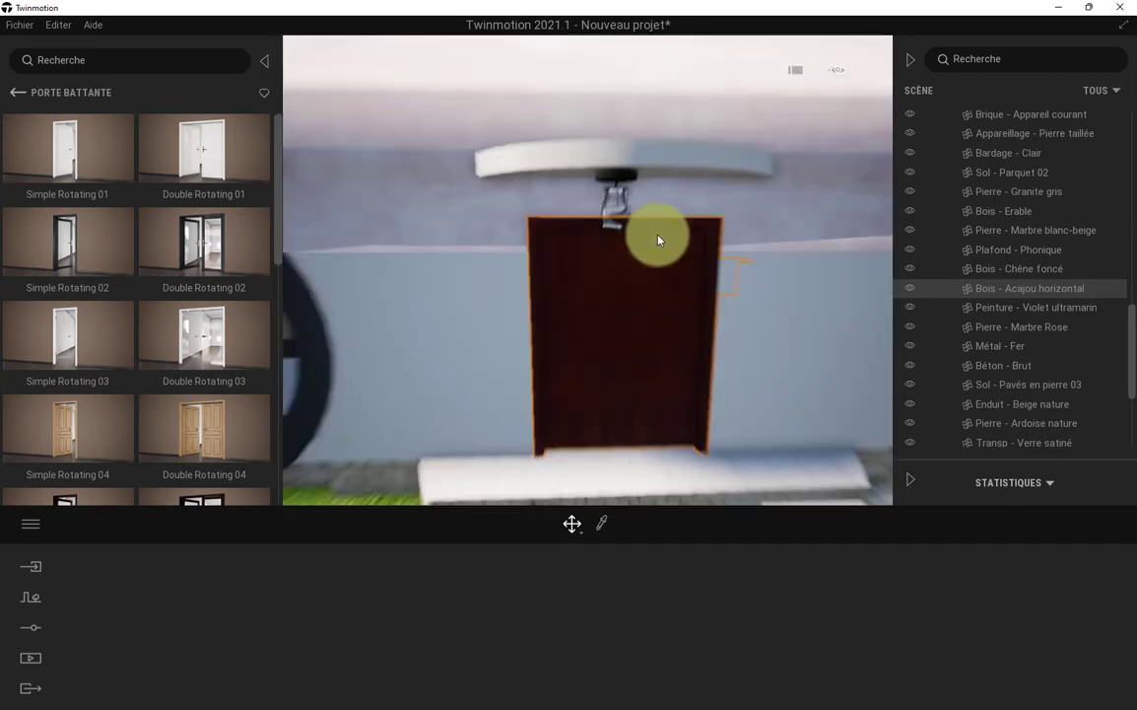
{"action": "scroll", "coordinate": [656, 259], "scroll_direction": "up", "scroll_amount": 4}
{"action": "scroll", "coordinate": [687, 273], "scroll_direction": "down", "scroll_amount": 3}
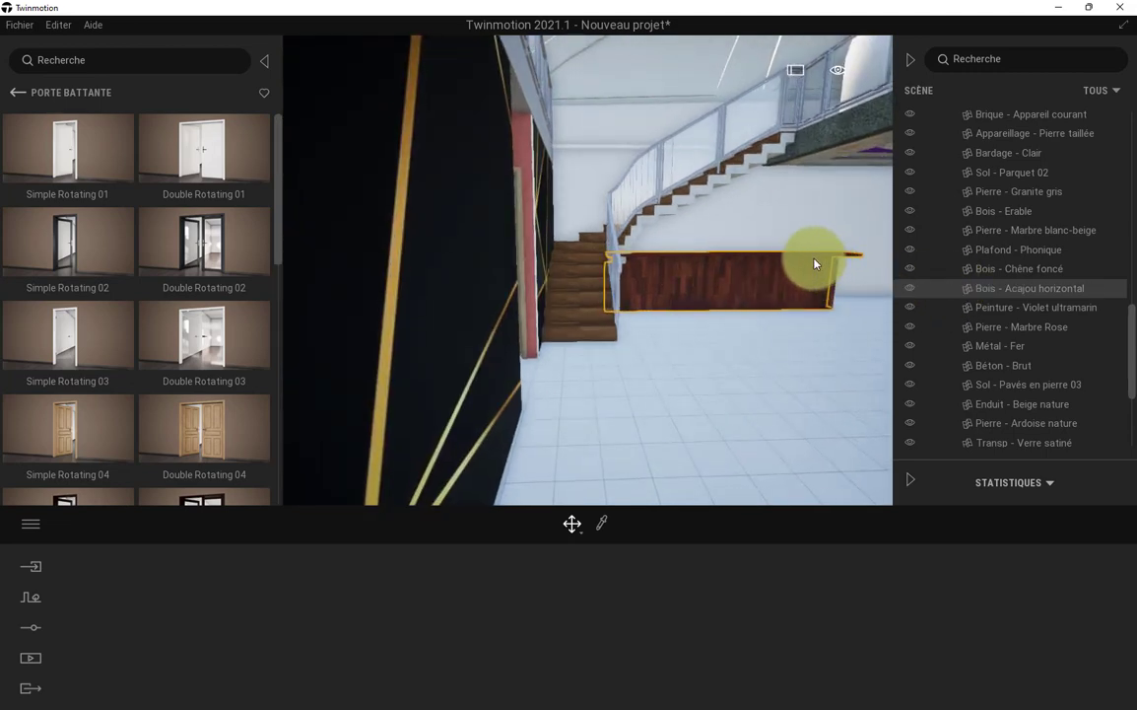
{"action": "scroll", "coordinate": [741, 241], "scroll_direction": "down", "scroll_amount": 4}
{"action": "scroll", "coordinate": [742, 241], "scroll_direction": "up", "scroll_amount": 3}
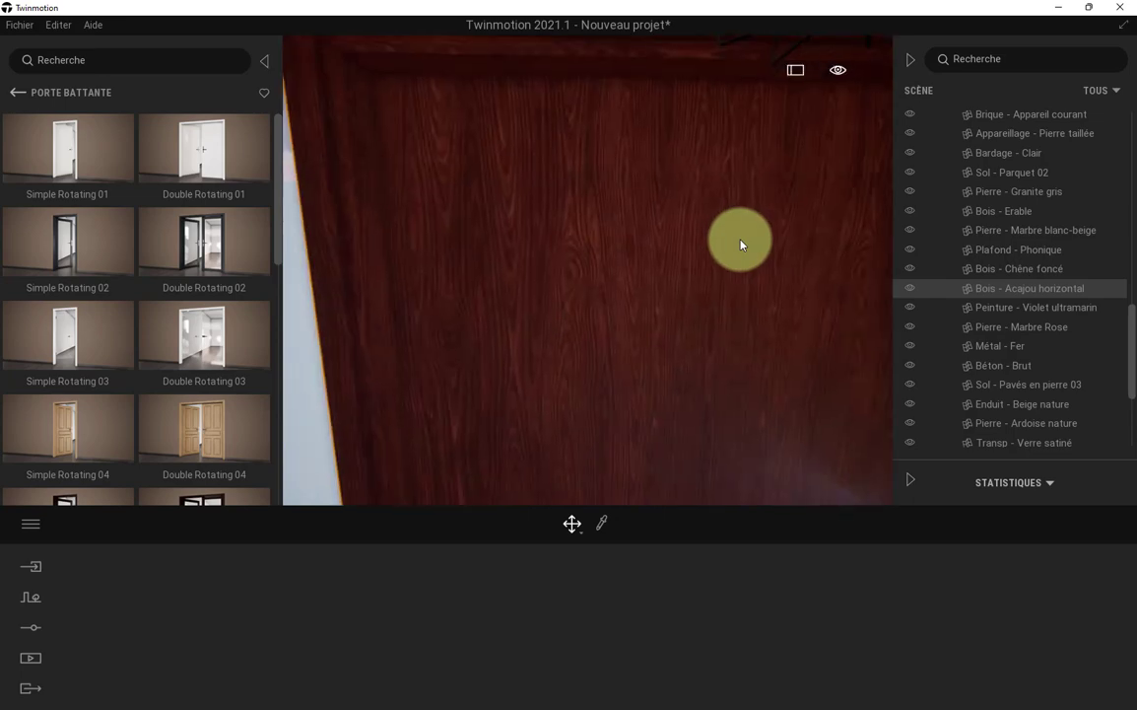
{"action": "scroll", "coordinate": [741, 241], "scroll_direction": "down", "scroll_amount": 4}
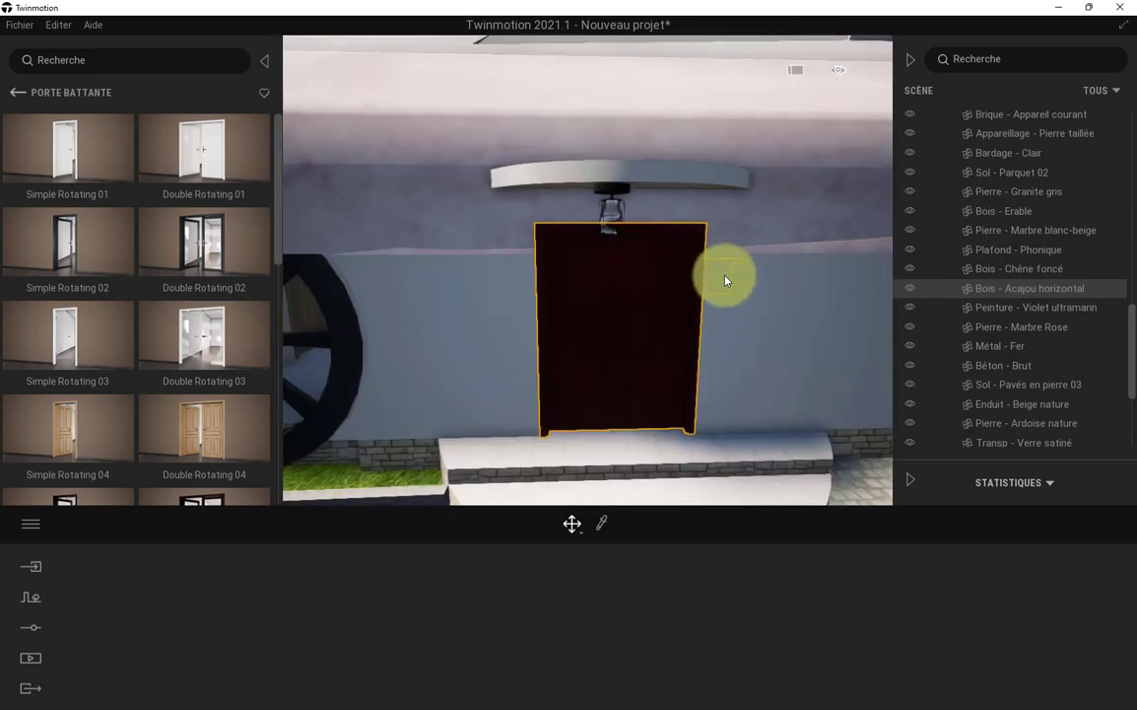
- Hide the Bois - Acajou horizontal element in the scene to clear the entrance door opening
{"action": "right_click_drag", "start_coordinate": [729, 352], "coordinate": [730, 354]}
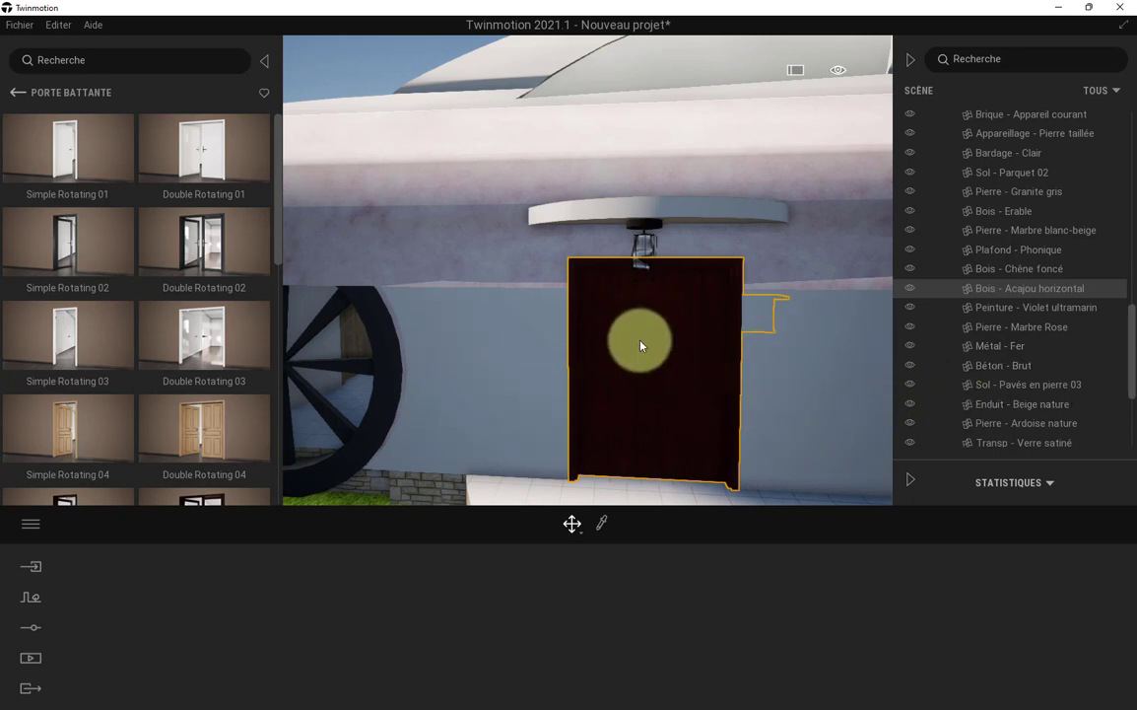
{"action": "left_click", "coordinate": [912, 287]}
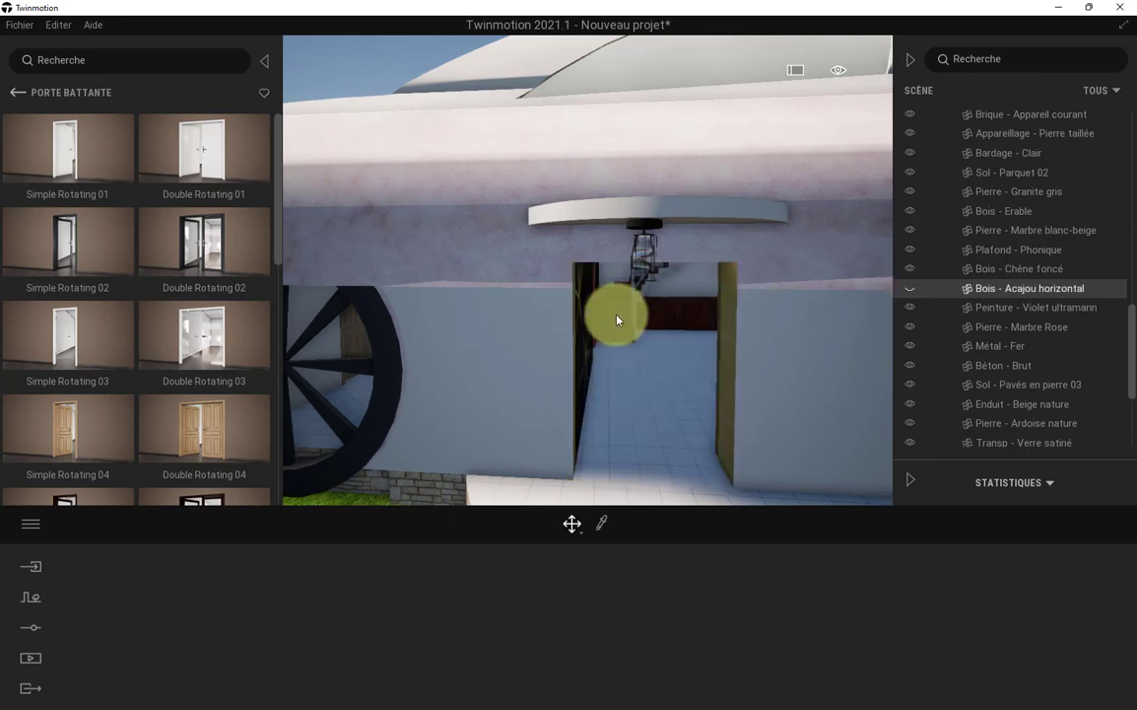
{"action": "scroll", "coordinate": [617, 321], "scroll_direction": "down", "scroll_amount": 4}
{"action": "scroll", "coordinate": [627, 362], "scroll_direction": "up", "scroll_amount": 2}
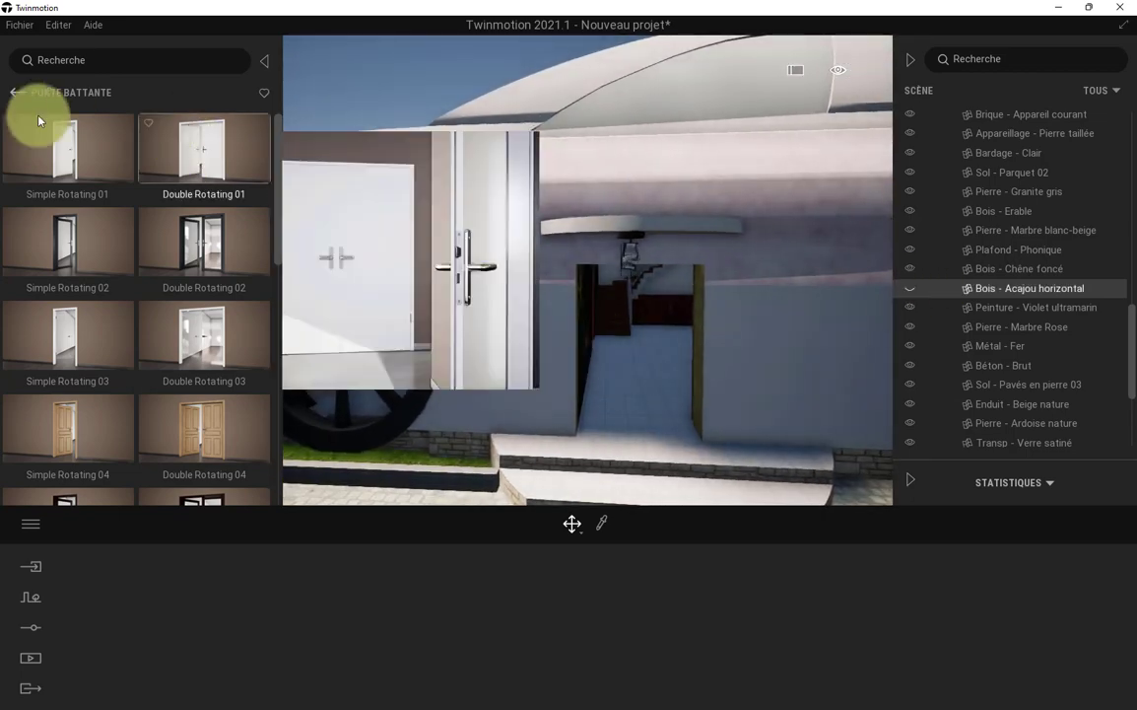
- Go back through the library to Objets, and open the Porte battante category under Portes
{"action": "left_click", "coordinate": [15, 93]}
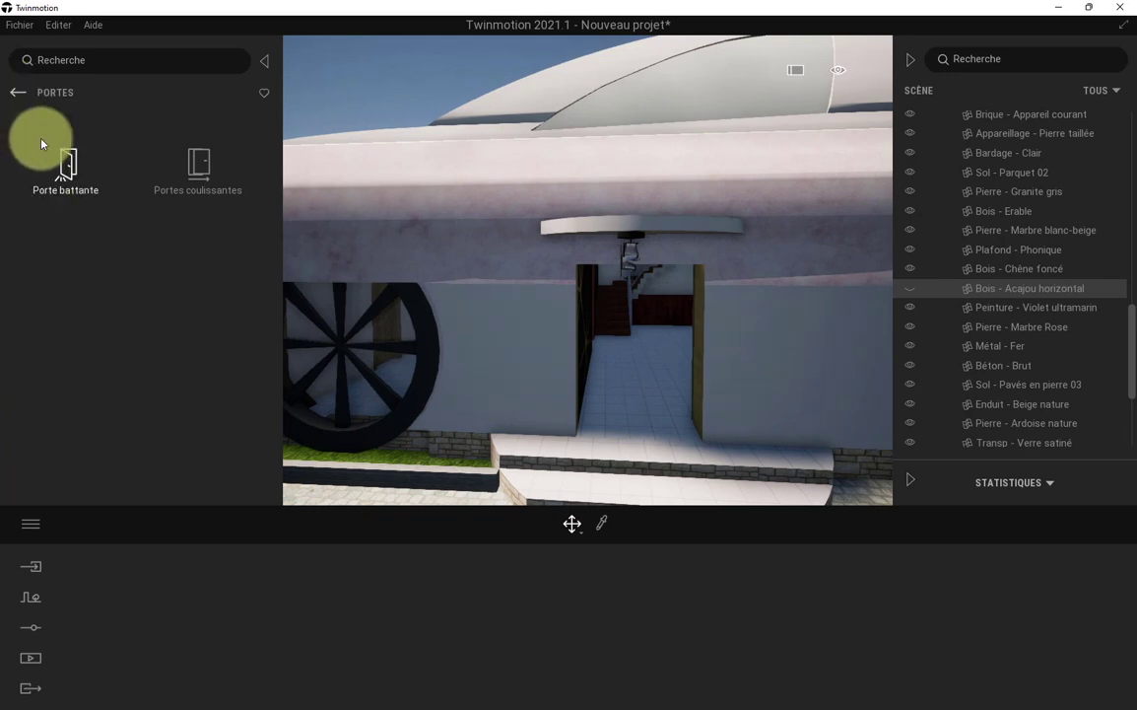
{"action": "left_click", "coordinate": [16, 93]}
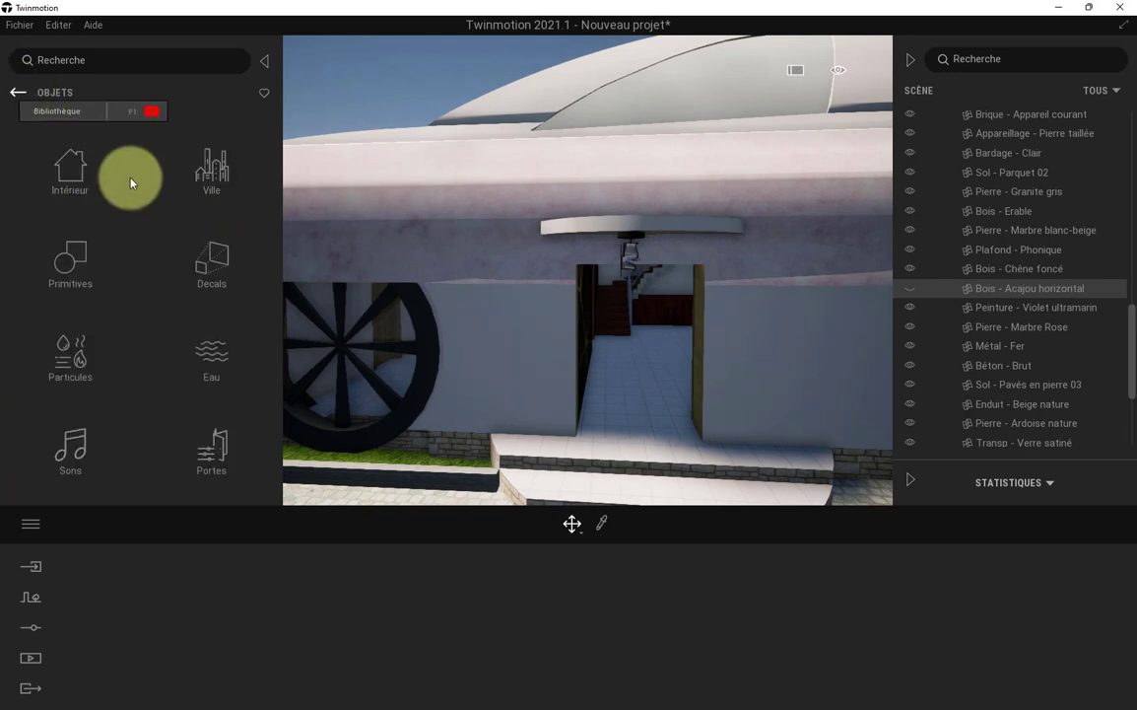
{"action": "left_click", "coordinate": [17, 94]}
{"action": "left_click", "coordinate": [74, 254]}
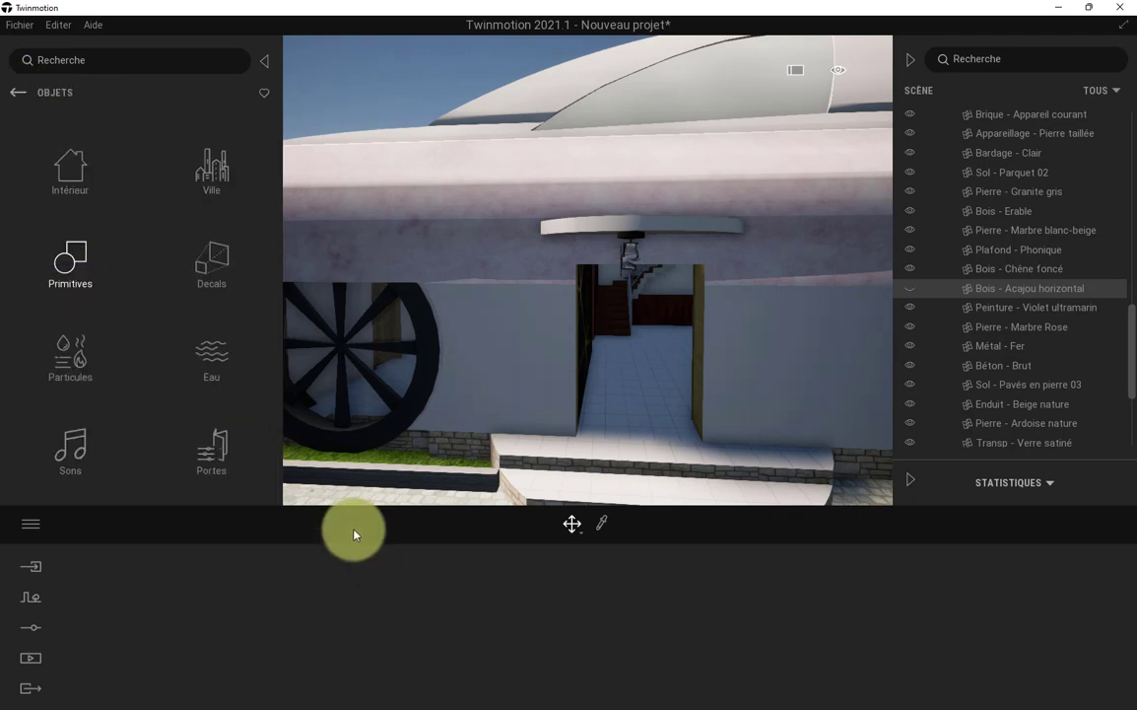
{"action": "left_click", "coordinate": [209, 459]}
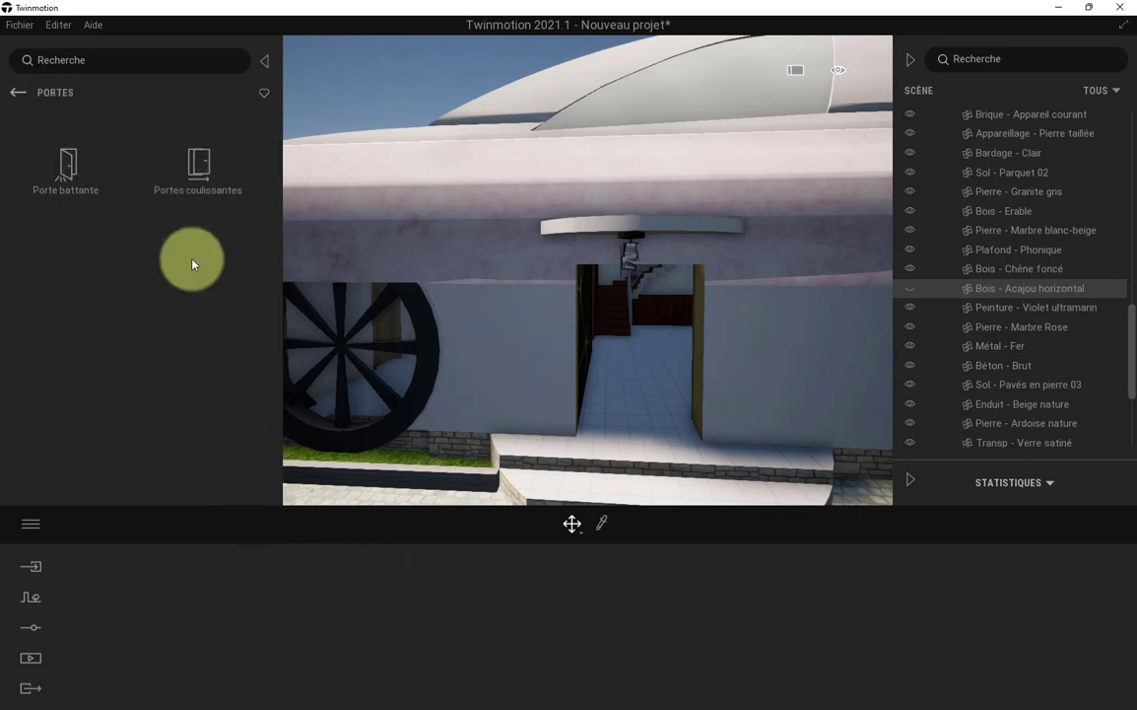
{"action": "left_click", "coordinate": [67, 189]}
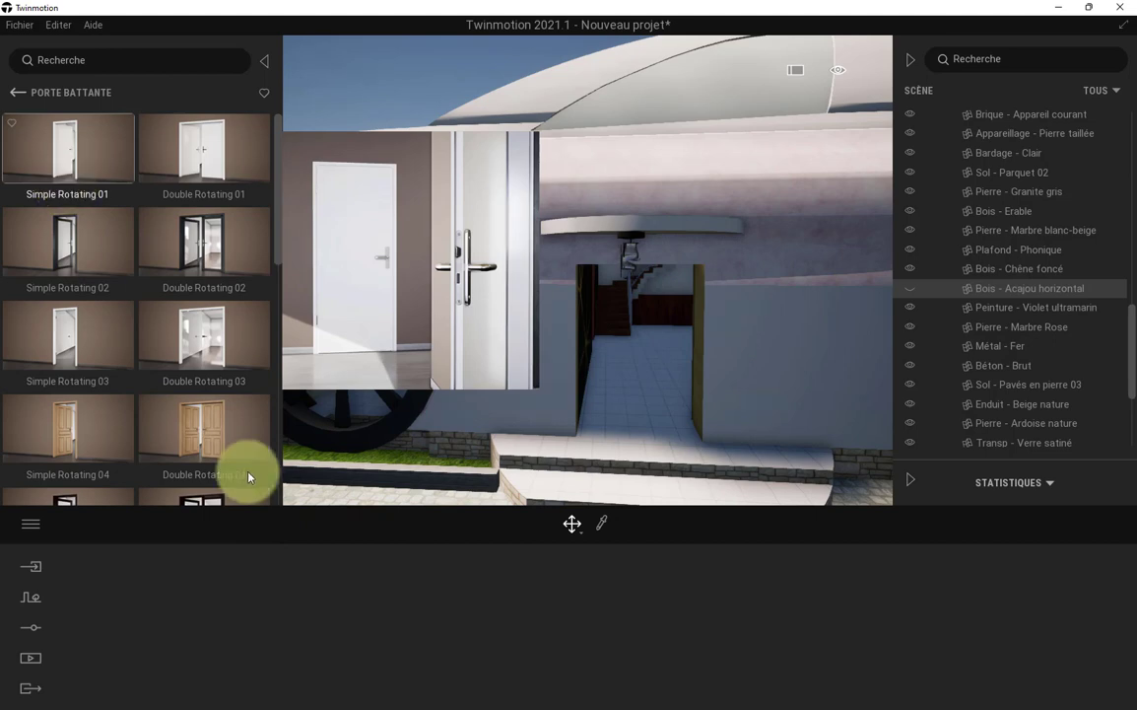
- Place a Double Rotating 02 door from the library in the cleared entrance opening and end the placement
{"action": "scroll", "coordinate": [170, 313], "scroll_direction": "down", "scroll_amount": 4}
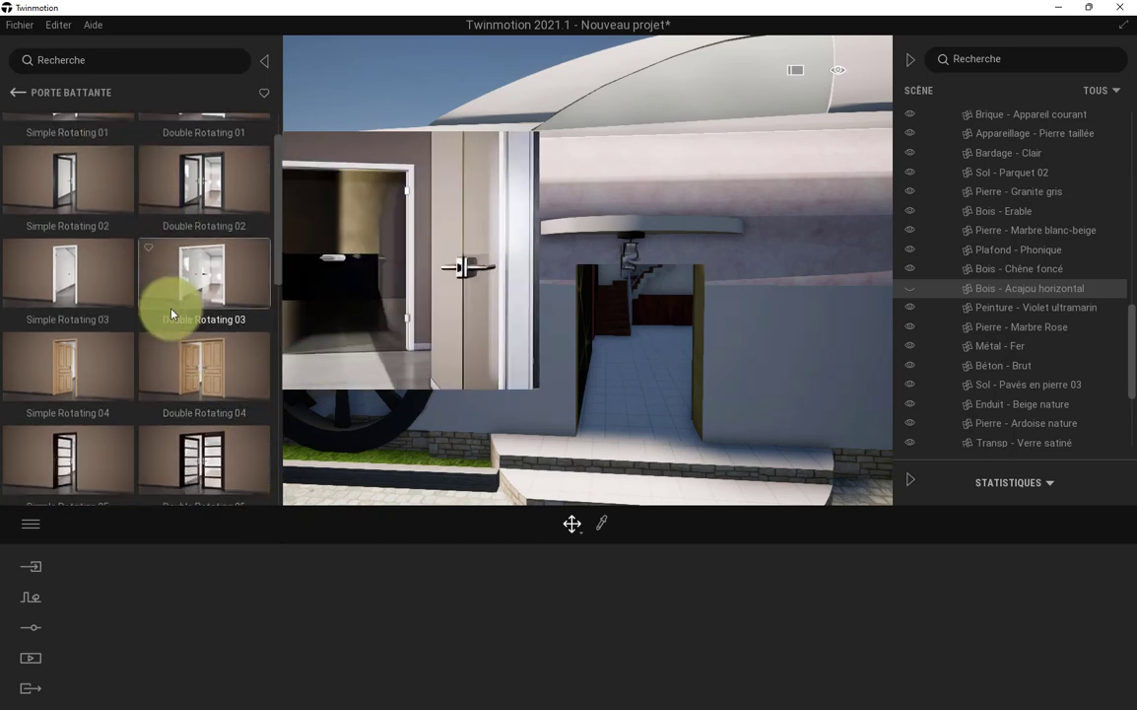
{"action": "scroll", "coordinate": [170, 313], "scroll_direction": "down", "scroll_amount": 2}
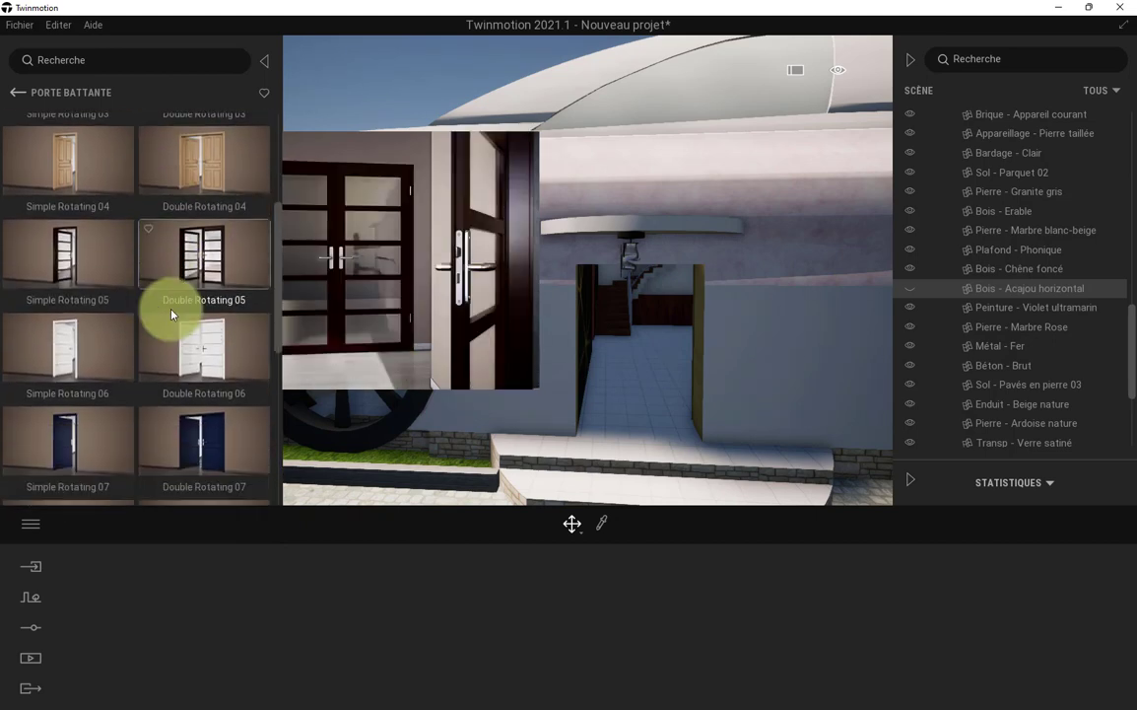
{"action": "scroll", "coordinate": [170, 314], "scroll_direction": "up", "scroll_amount": 3}
{"action": "scroll", "coordinate": [171, 313], "scroll_direction": "up", "scroll_amount": 3}
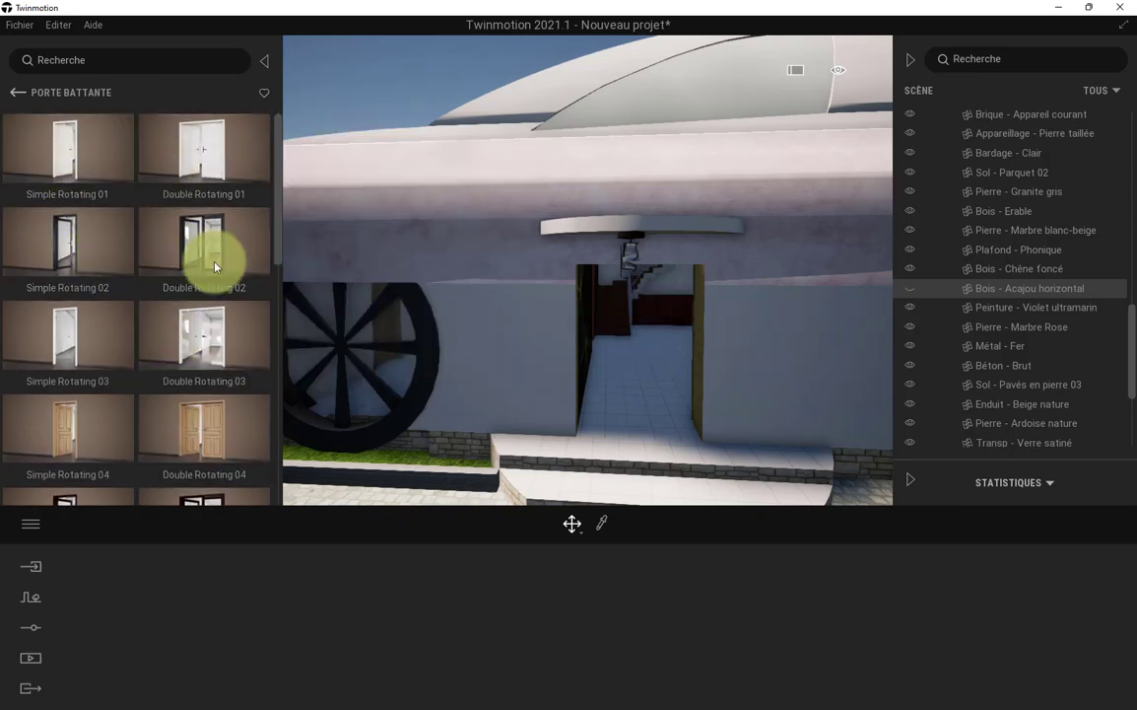
{"action": "left_click_drag", "start_coordinate": [217, 246], "coordinate": [717, 286]}
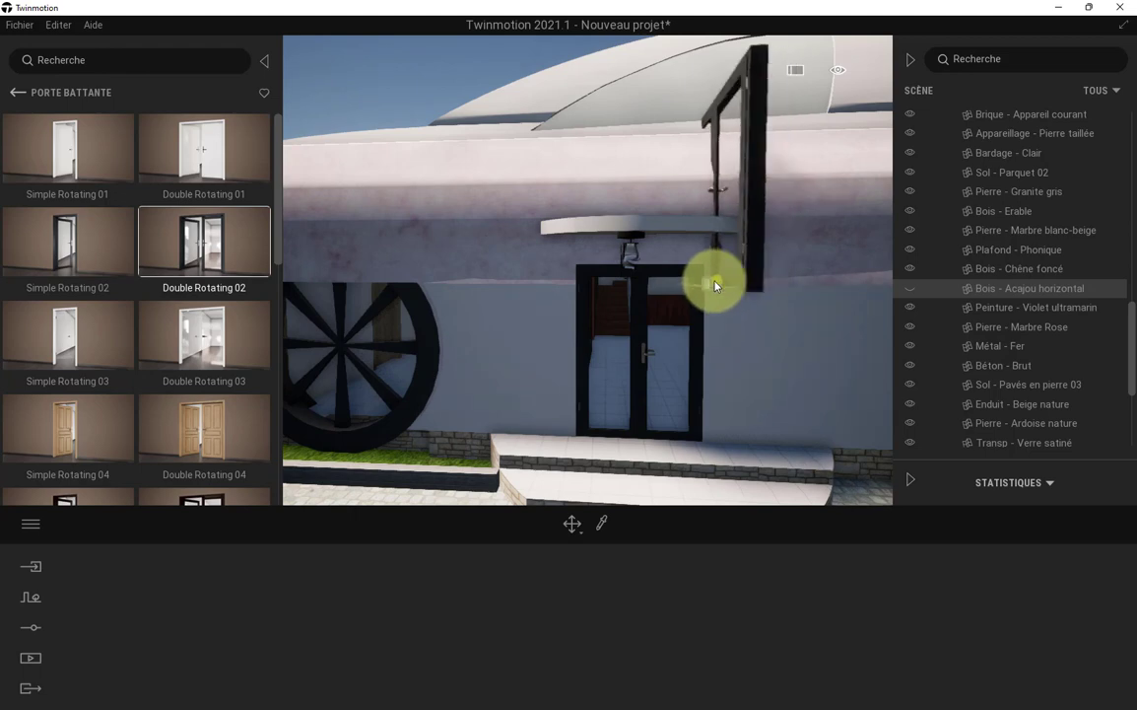
{"action": "key", "text": "Escape"}
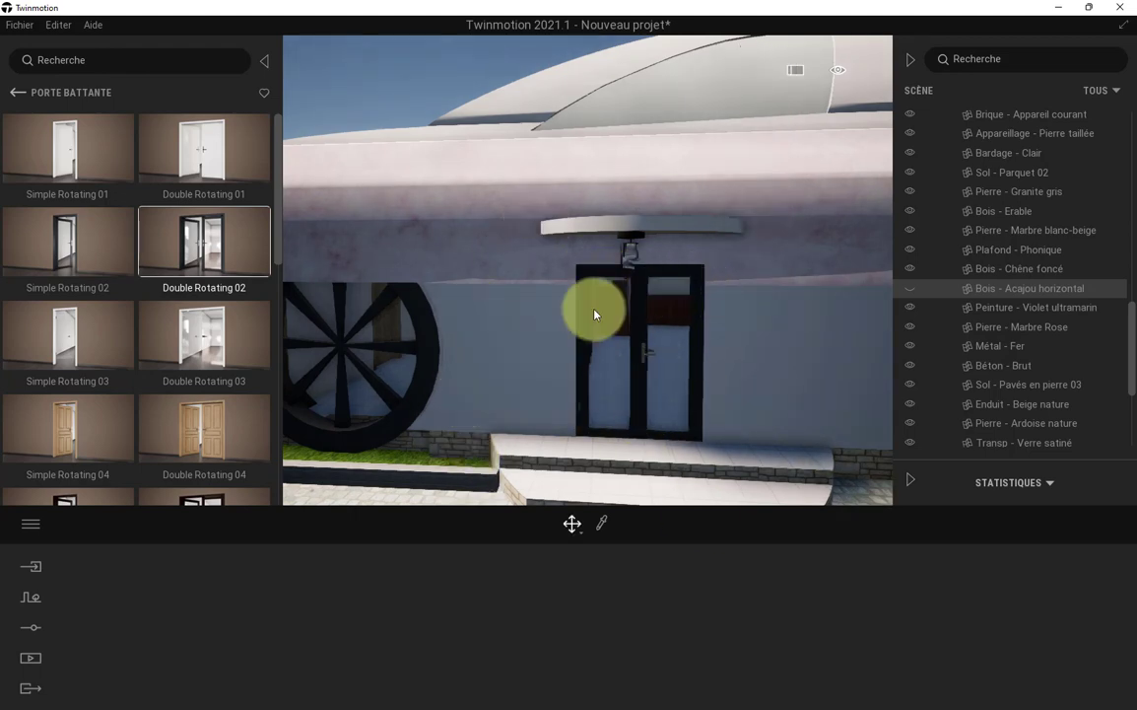
- Examine the placed entrance door up close and from a distance to check its automatic opening and closing
{"action": "scroll", "coordinate": [644, 402], "scroll_direction": "up", "scroll_amount": 5}
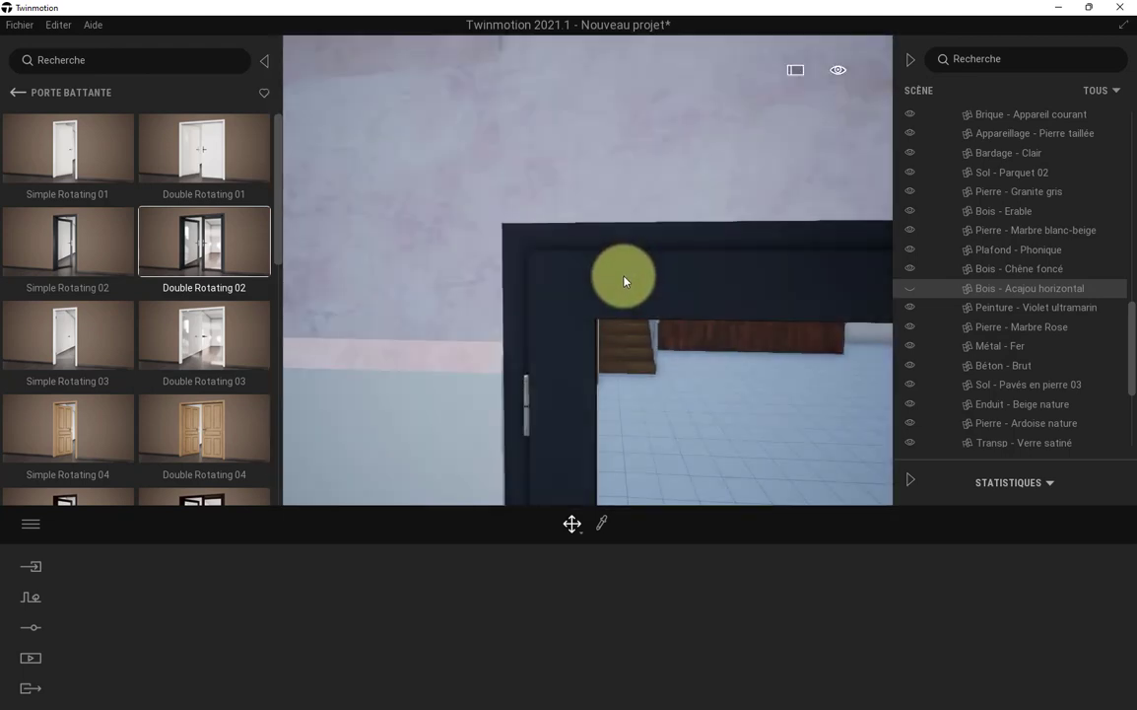
{"action": "scroll", "coordinate": [624, 282], "scroll_direction": "down", "scroll_amount": 2}
{"action": "scroll", "coordinate": [623, 282], "scroll_direction": "down", "scroll_amount": 5}
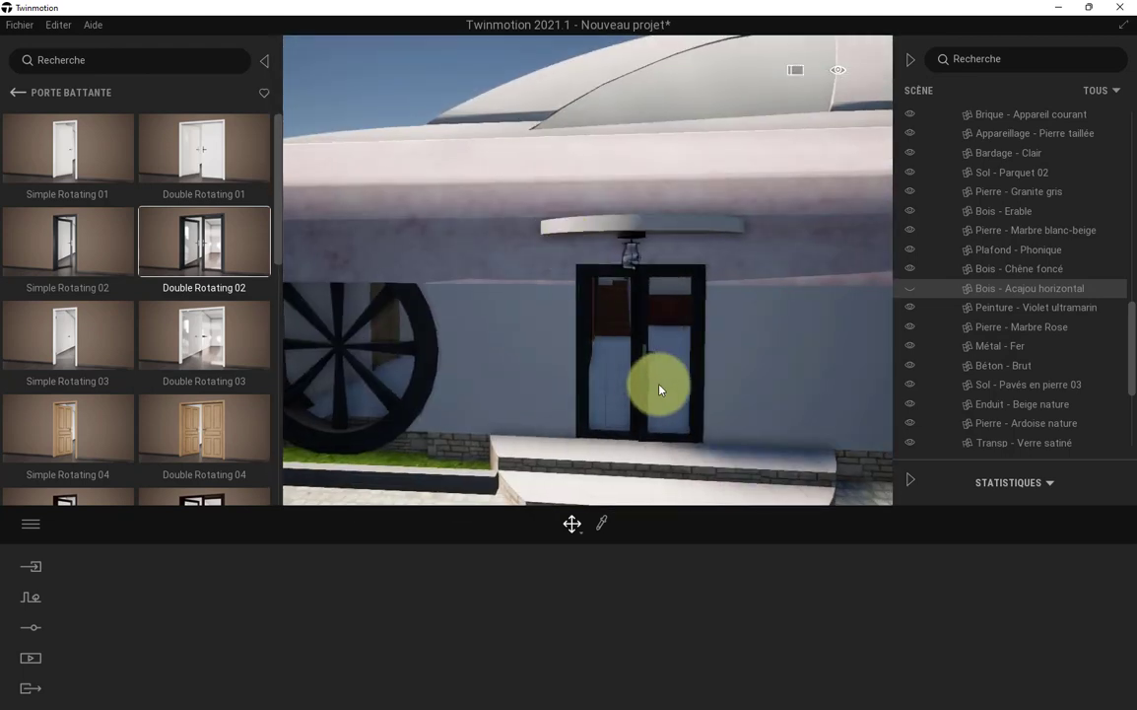
{"action": "scroll", "coordinate": [659, 387], "scroll_direction": "up", "scroll_amount": 3}
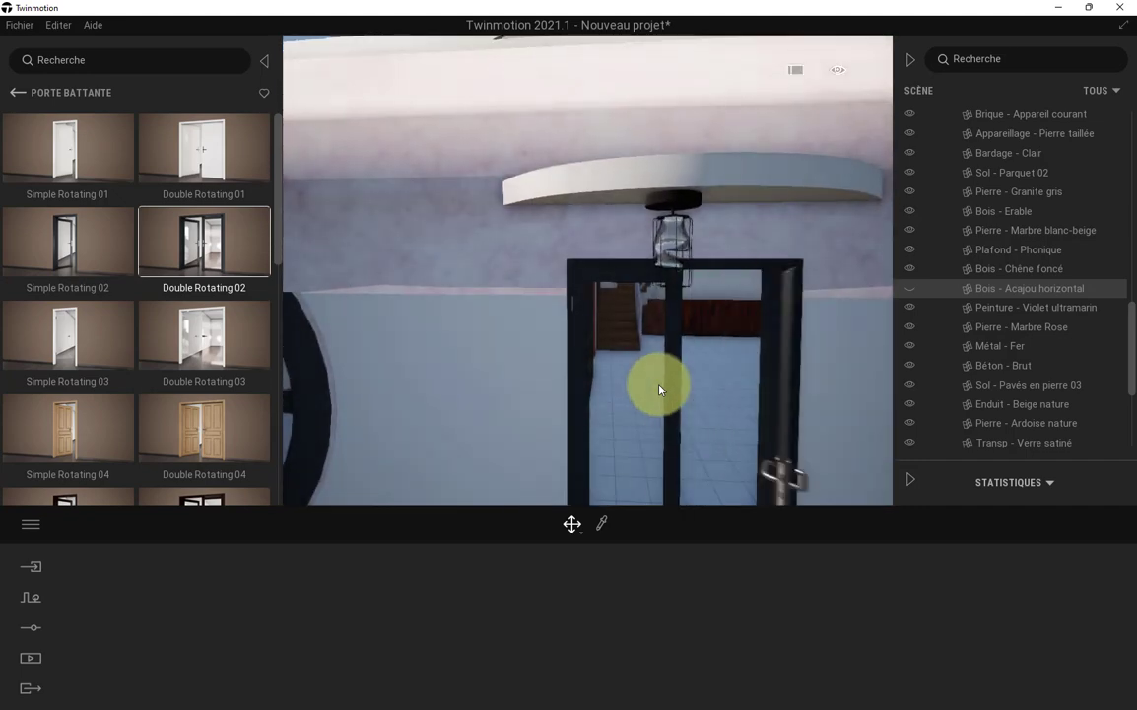
{"action": "scroll", "coordinate": [660, 387], "scroll_direction": "down", "scroll_amount": 4}
{"action": "scroll", "coordinate": [659, 385], "scroll_direction": "down", "scroll_amount": 3}
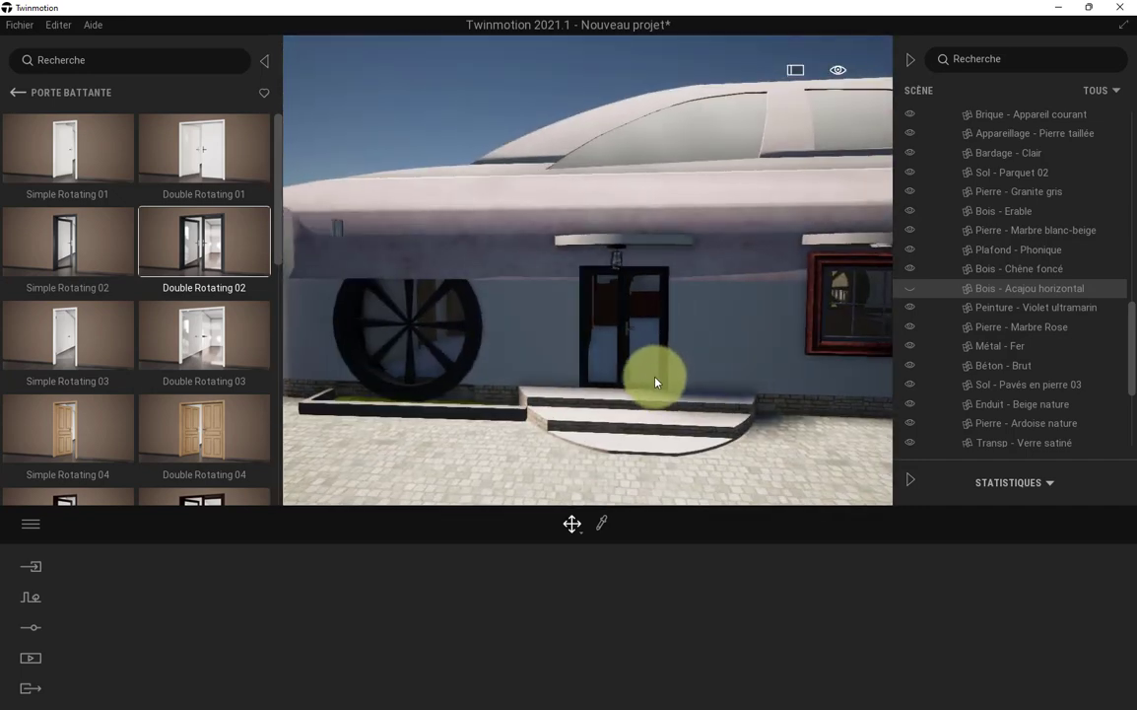
{"action": "scroll", "coordinate": [655, 379], "scroll_direction": "up", "scroll_amount": 5}
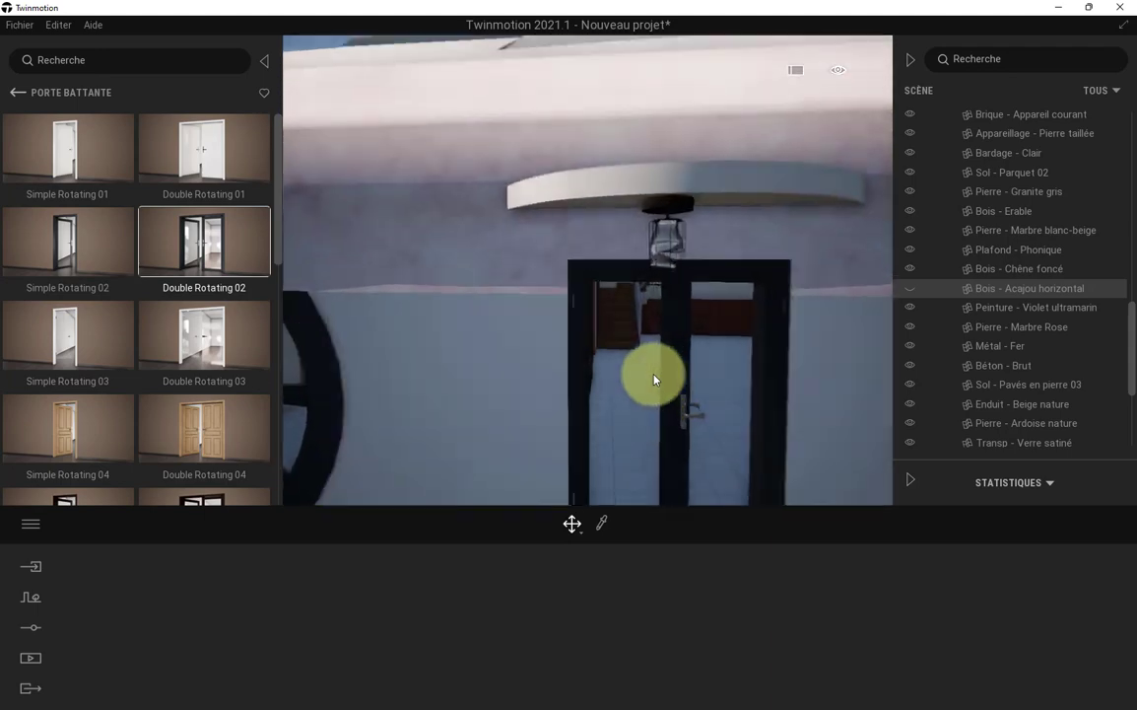
{"action": "scroll", "coordinate": [655, 379], "scroll_direction": "down", "scroll_amount": 5}
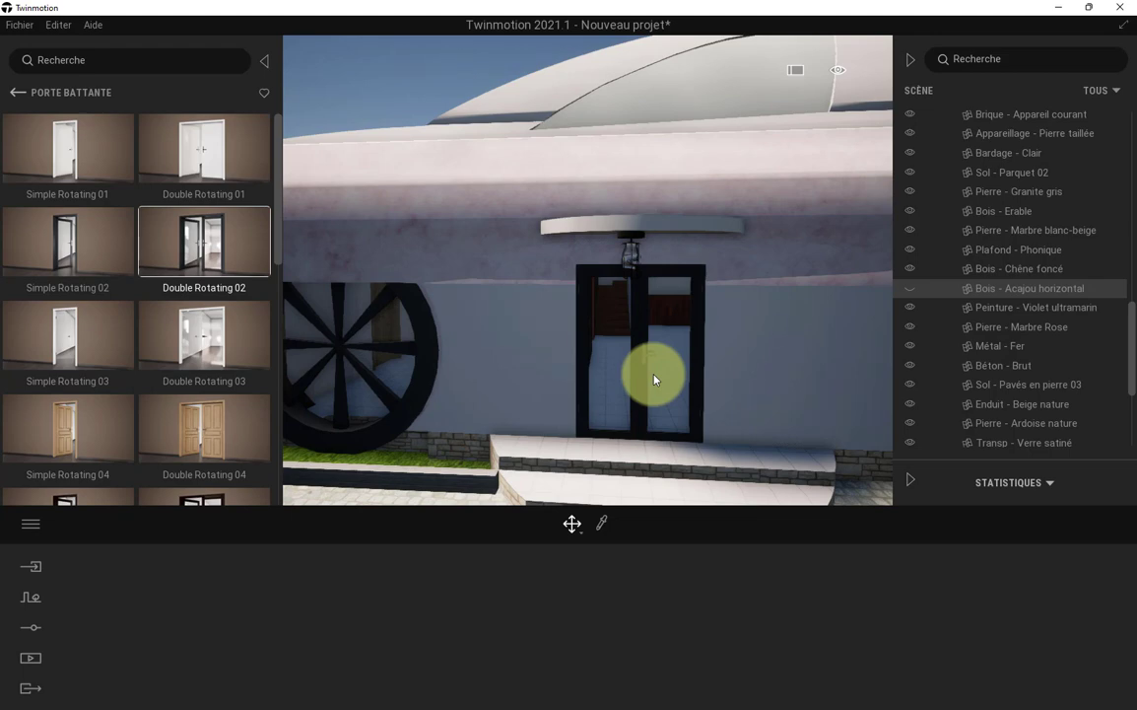
{"action": "scroll", "coordinate": [655, 379], "scroll_direction": "up", "scroll_amount": 2}
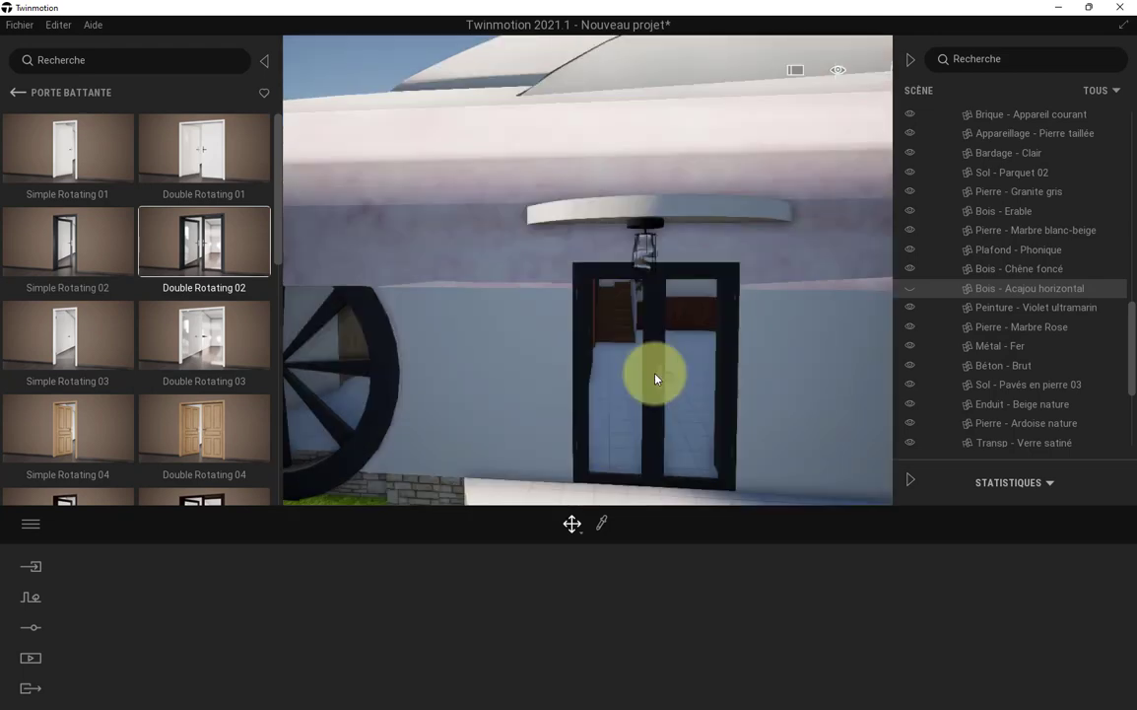
- Select the double entrance door and change its style to Syle 10
{"action": "left_click", "coordinate": [655, 379]}
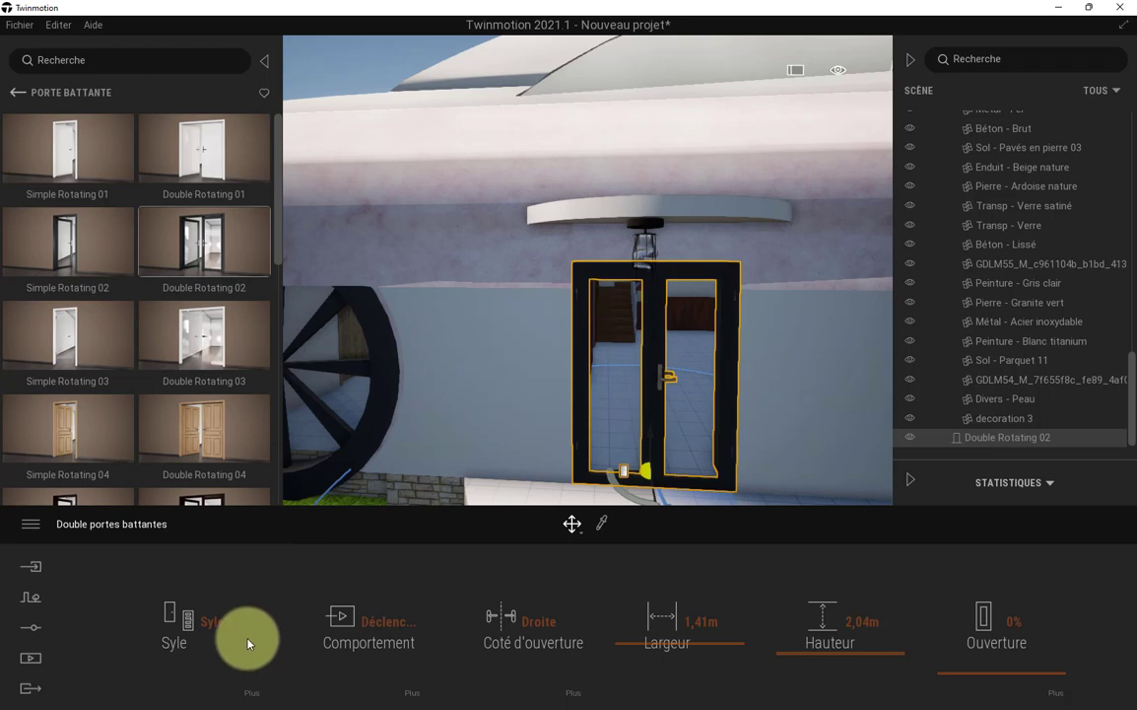
{"action": "left_click", "coordinate": [205, 629]}
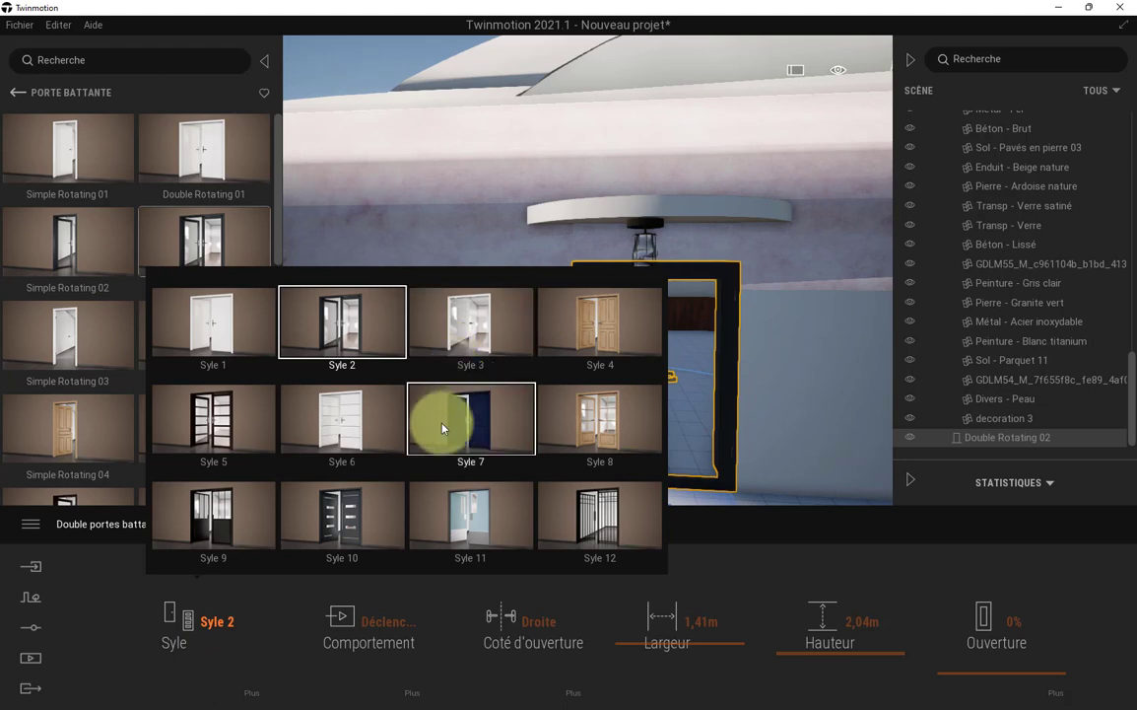
{"action": "left_click", "coordinate": [335, 520]}
{"action": "left_click", "coordinate": [786, 246]}
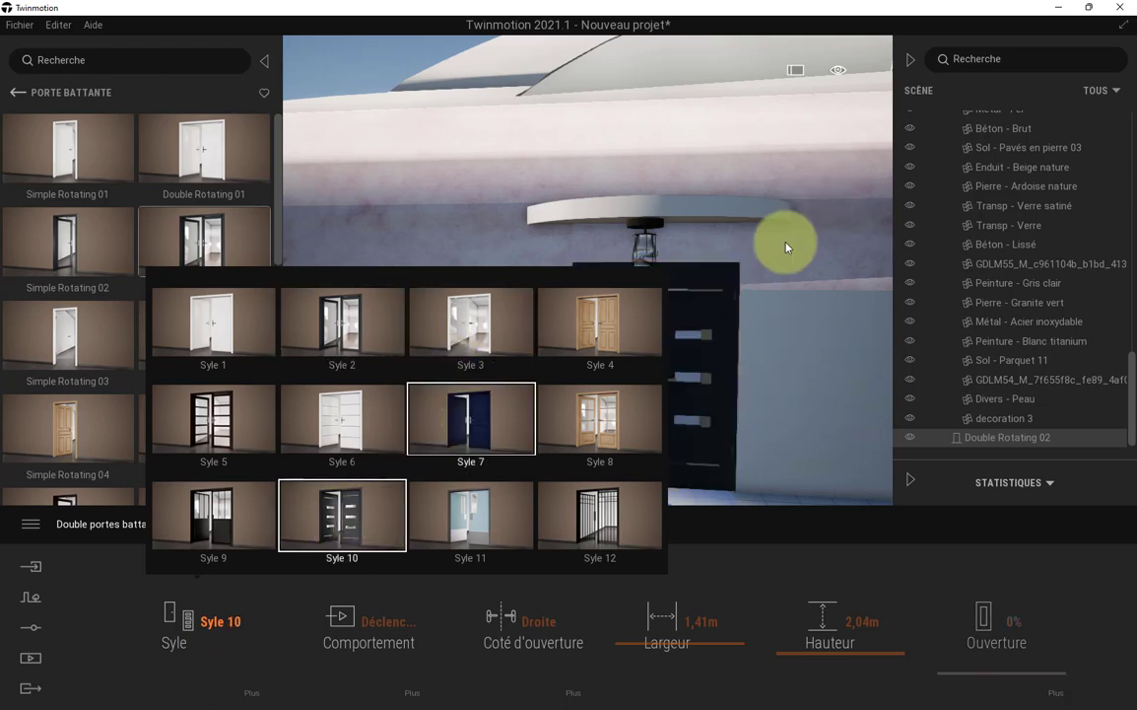
{"action": "left_click", "coordinate": [691, 318]}
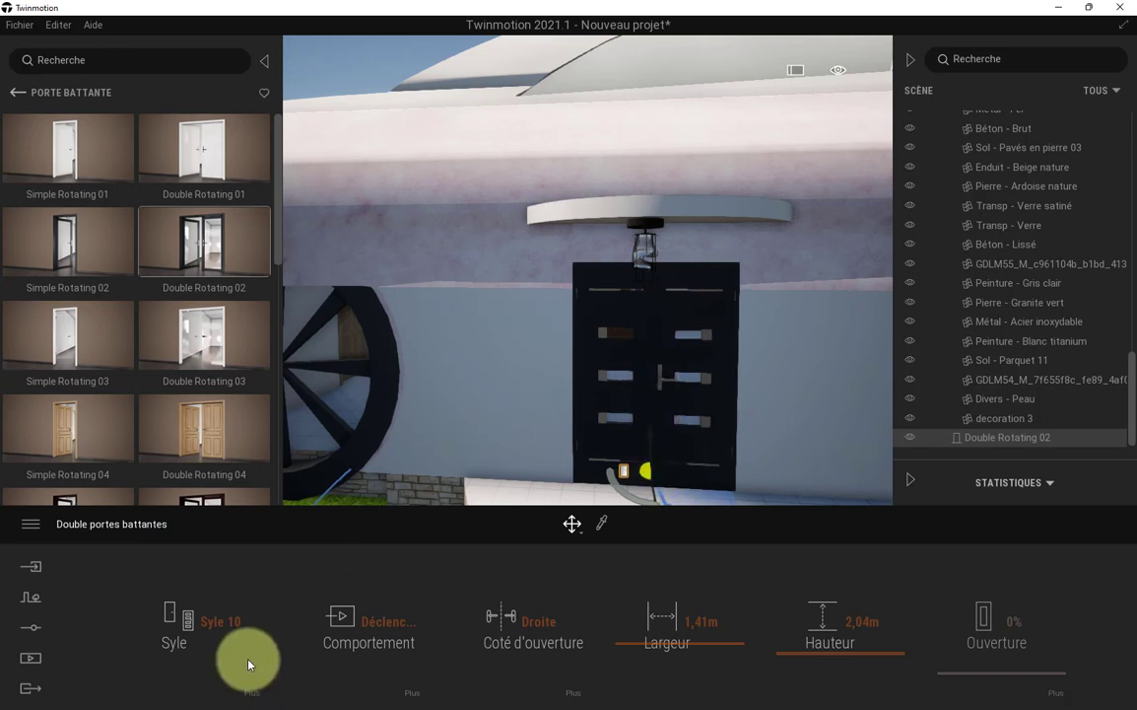
- Change the double door's handle style to Syle 7
{"action": "left_click", "coordinate": [251, 695]}
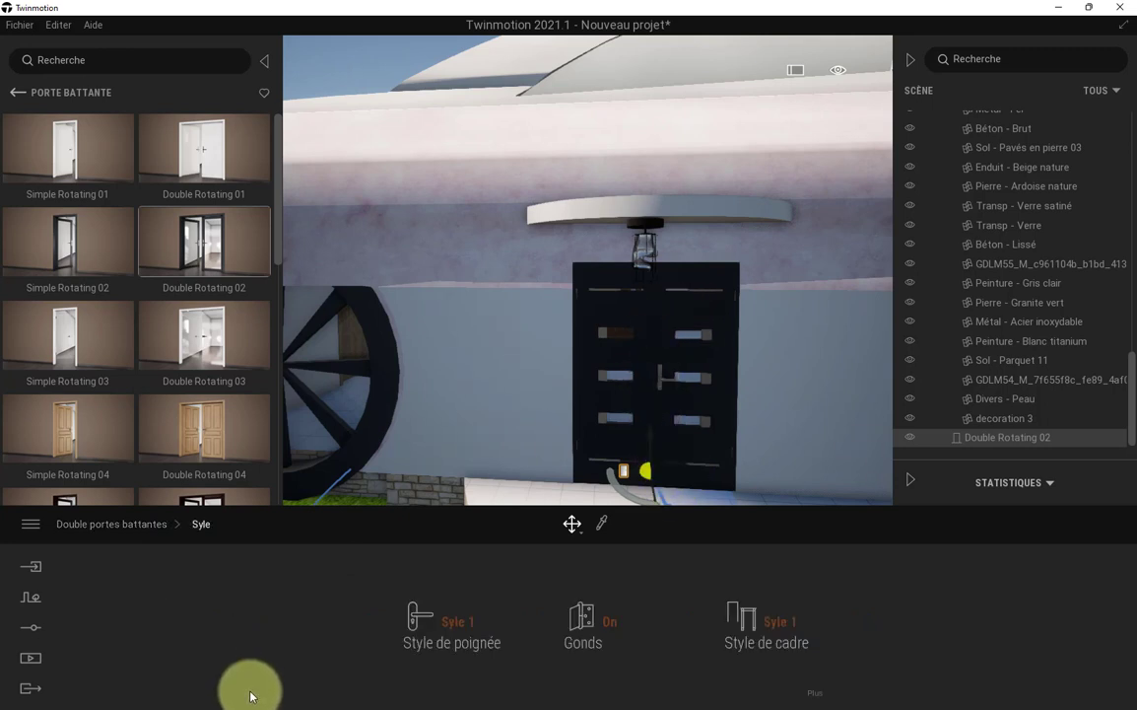
{"action": "left_click", "coordinate": [422, 619]}
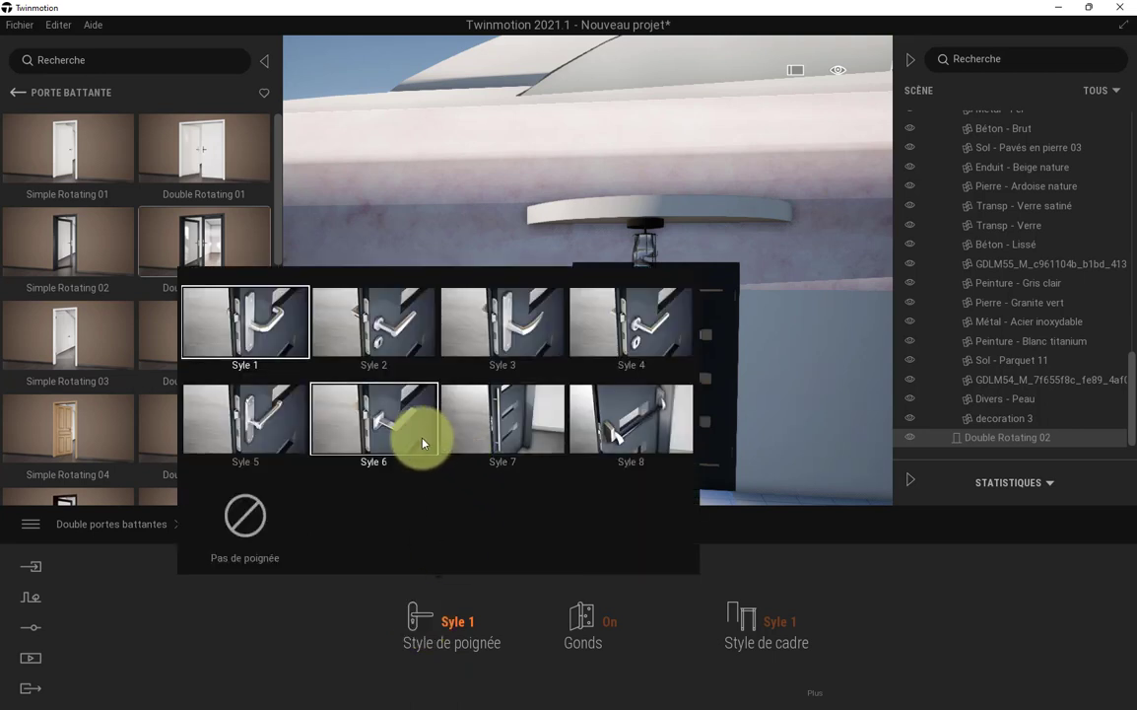
{"action": "left_click", "coordinate": [502, 418]}
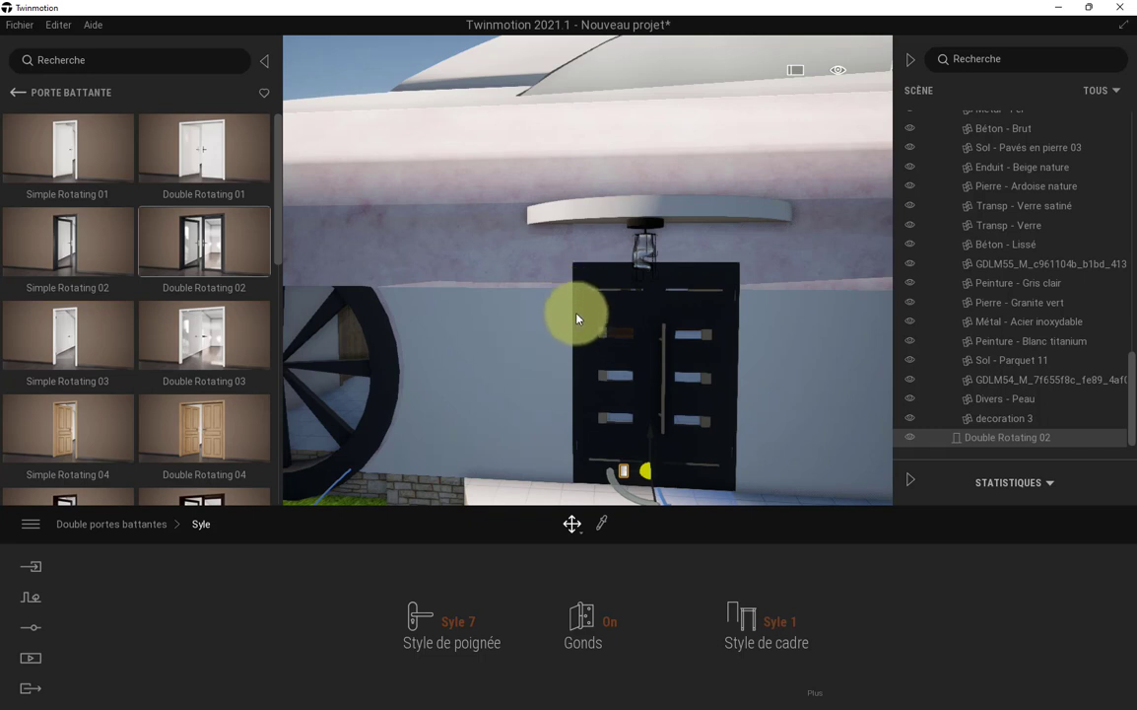
- Set the door frame to 0,06 m wide and 0,40 m thick, and change the frame style to Syle 4
{"action": "left_click", "coordinate": [787, 615]}
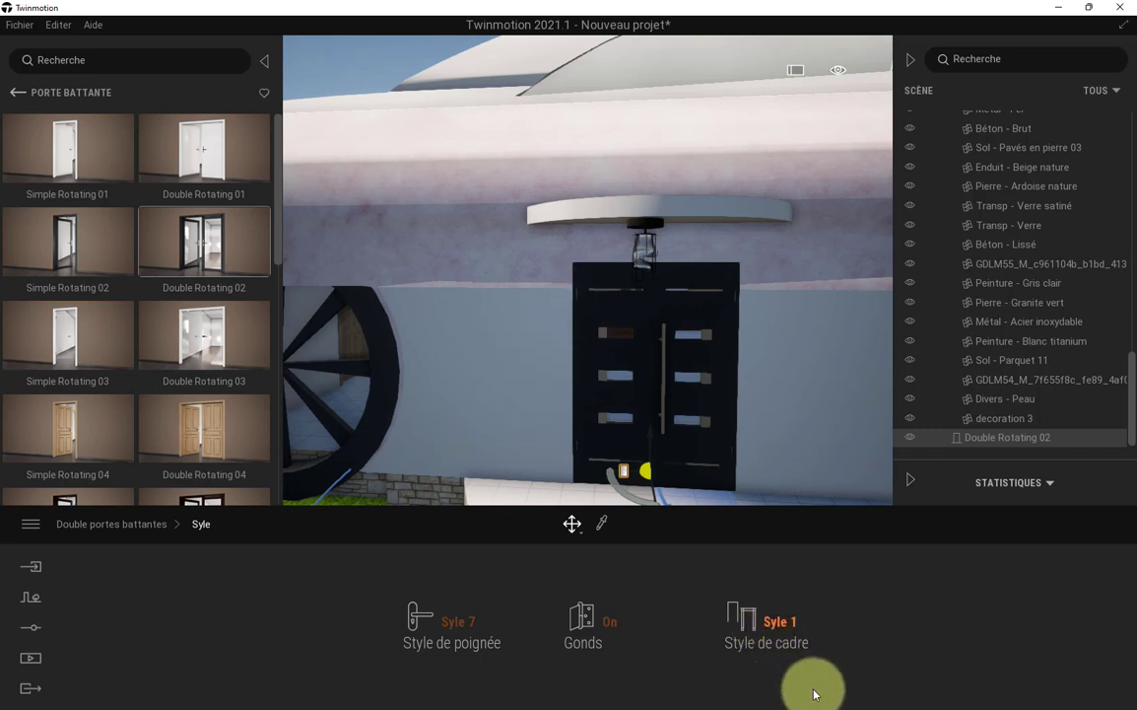
{"action": "left_click_drag", "start_coordinate": [528, 643], "coordinate": [490, 656]}
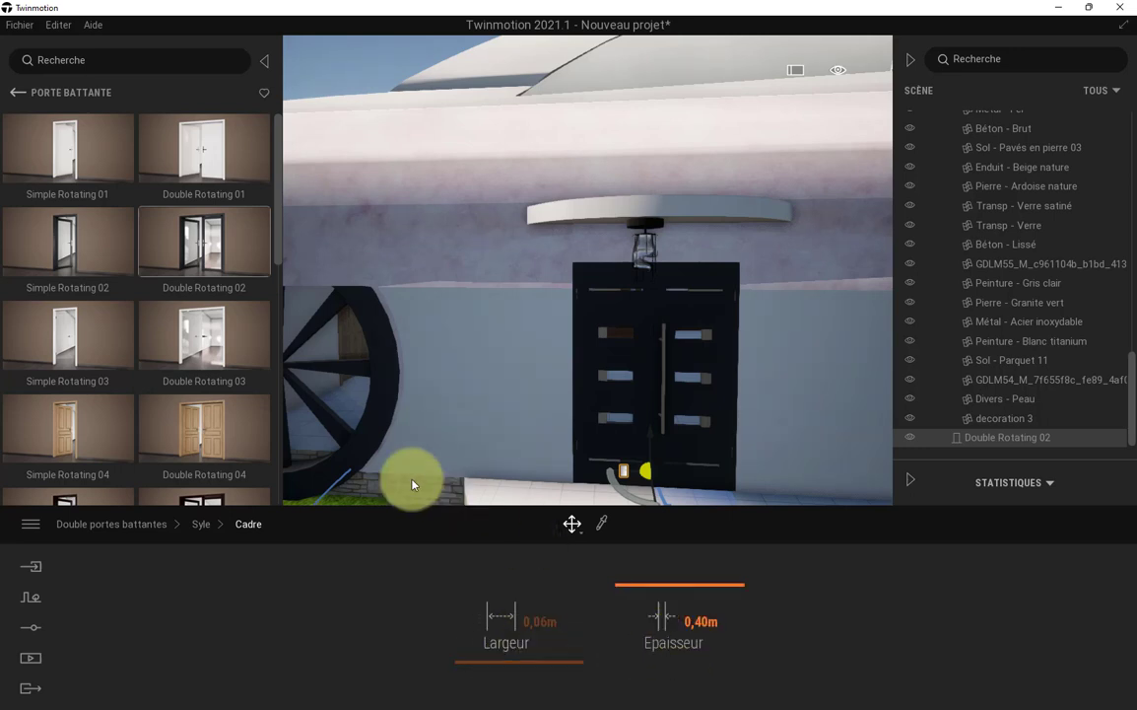
{"action": "left_click", "coordinate": [202, 523]}
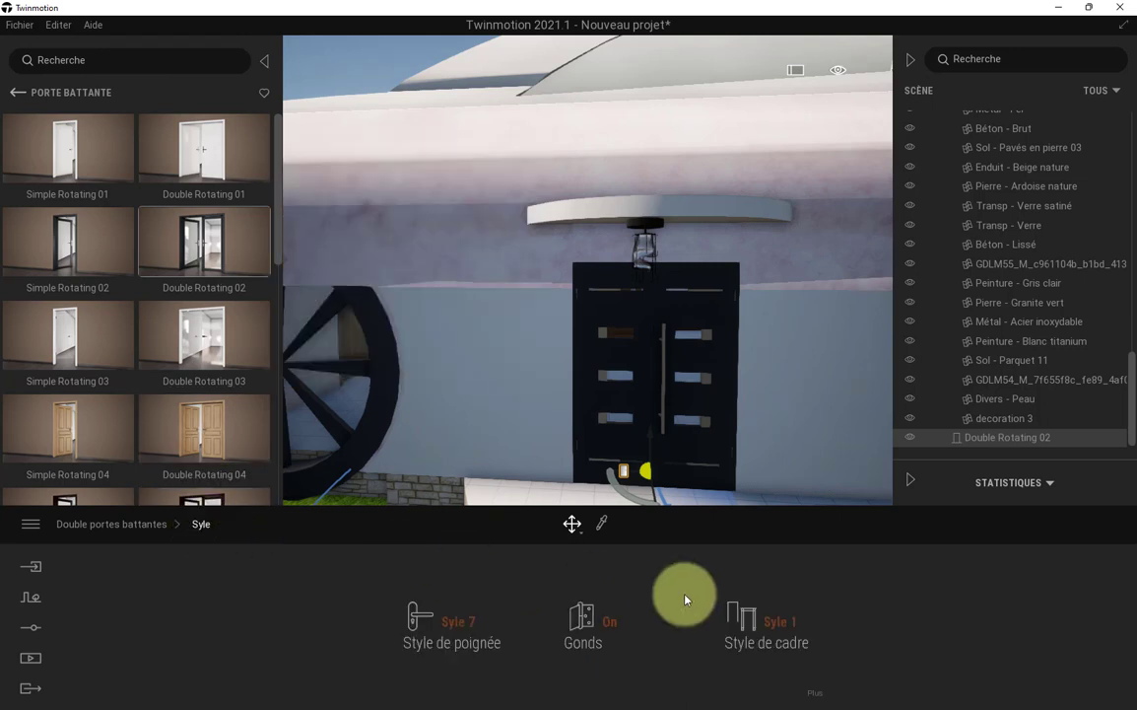
{"action": "left_click", "coordinate": [790, 632]}
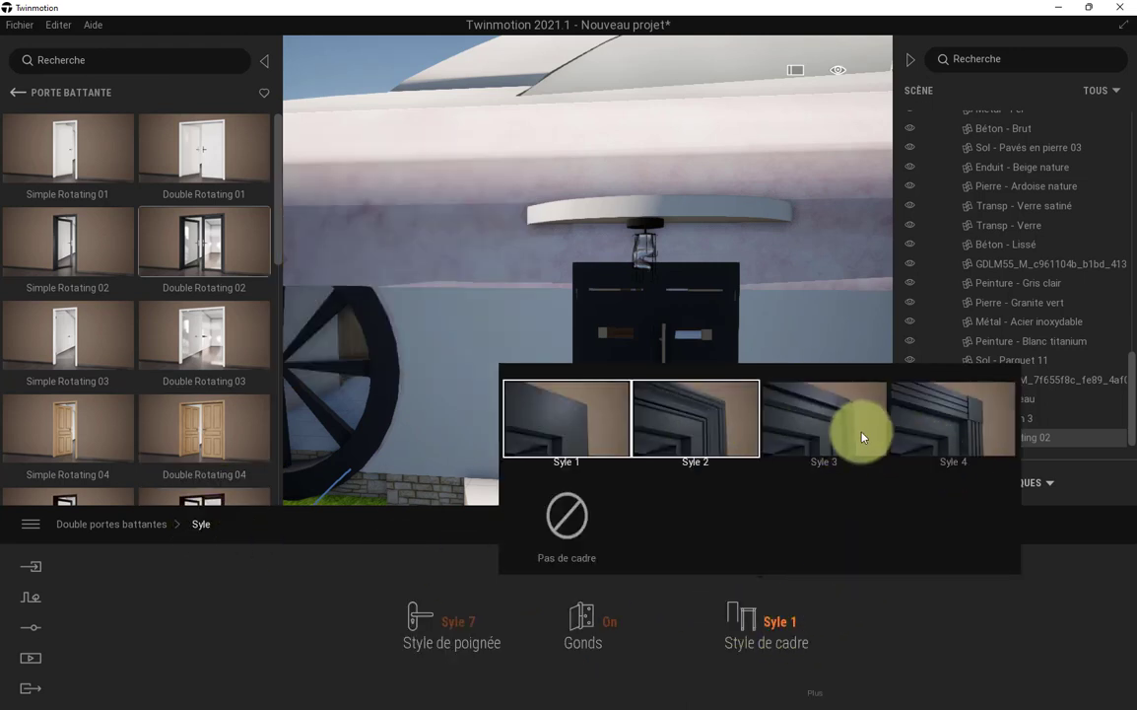
{"action": "left_click", "coordinate": [925, 426]}
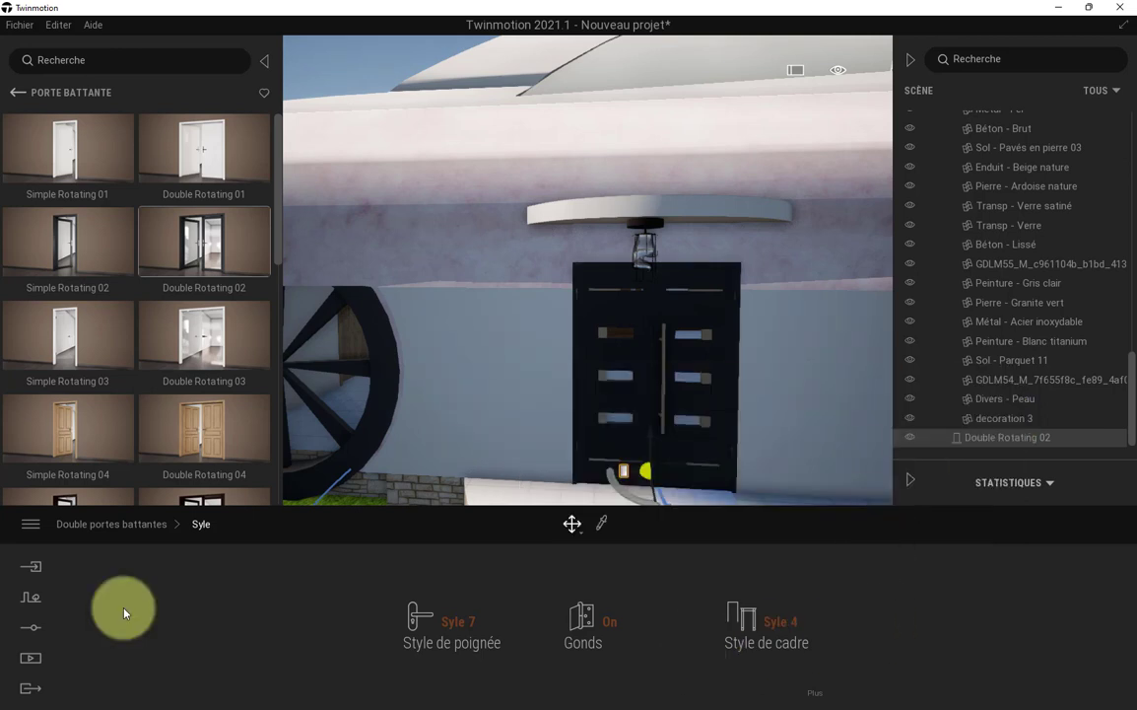
{"action": "left_click", "coordinate": [125, 527]}
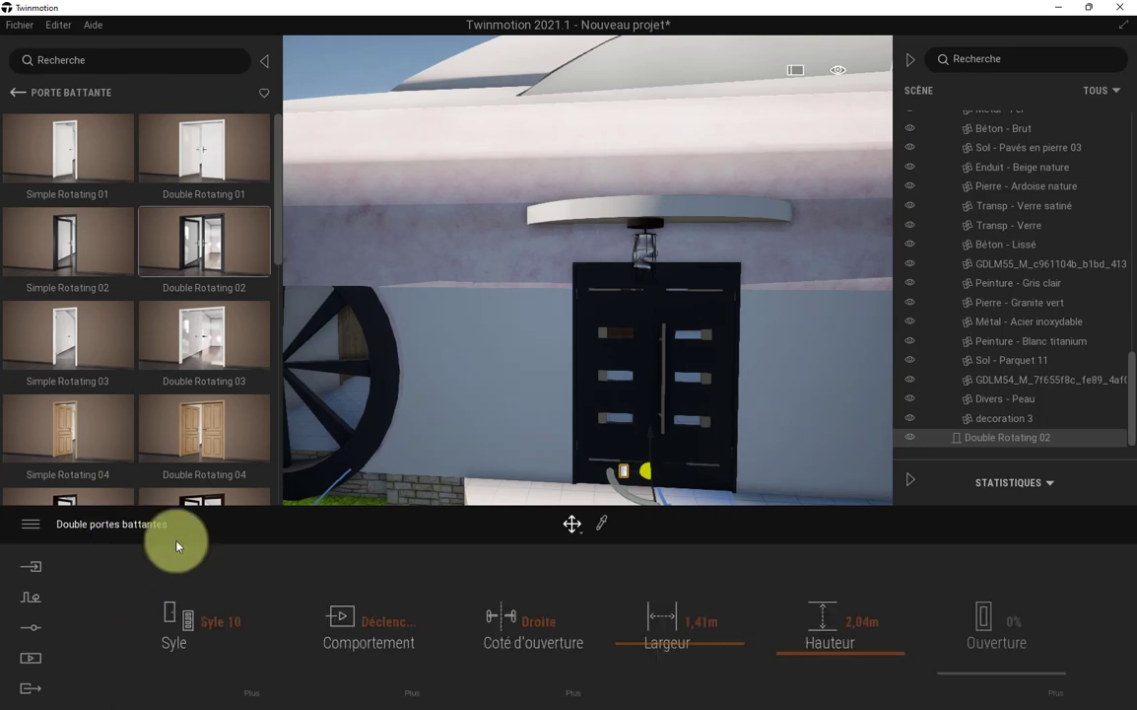
- Set the double door's behaviour to Ouvrir and test how it responds near and far from the entrance
{"action": "left_click", "coordinate": [385, 631]}
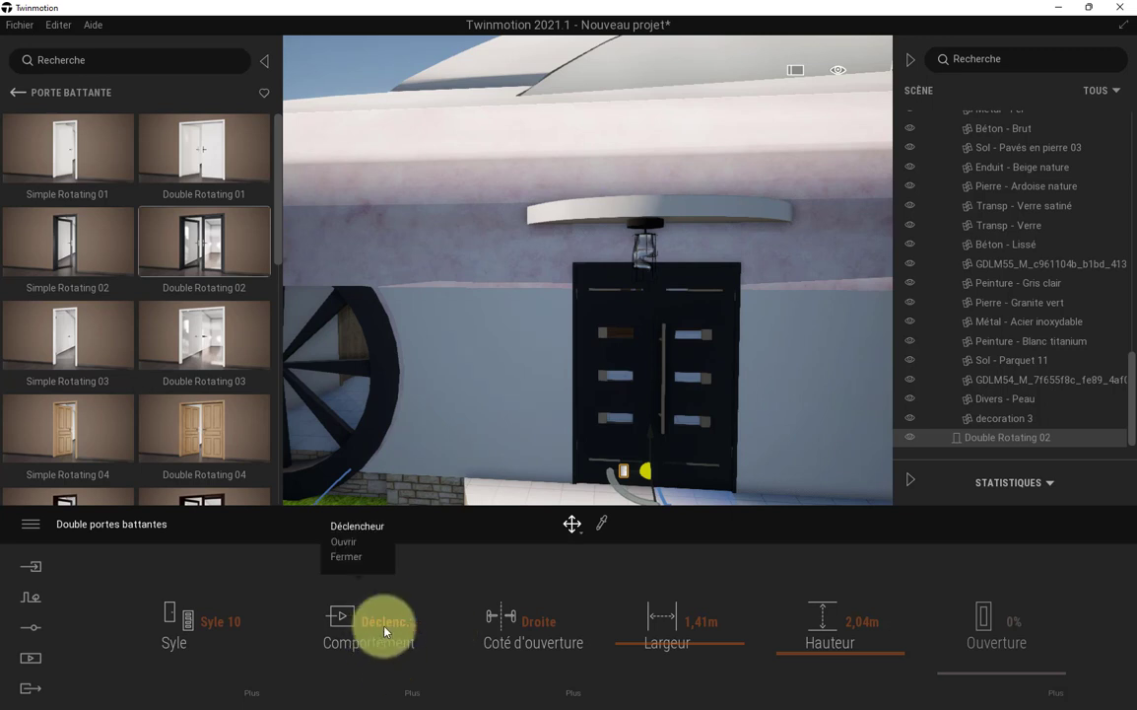
{"action": "left_click", "coordinate": [348, 543]}
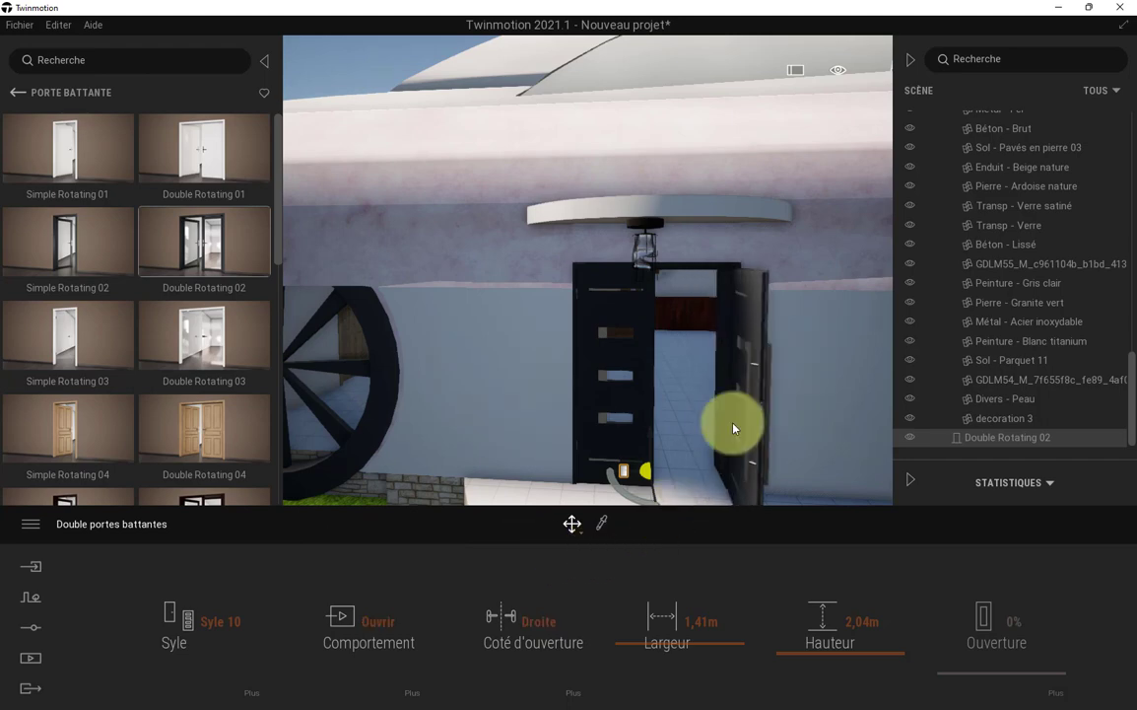
{"action": "scroll", "coordinate": [675, 287], "scroll_direction": "down", "scroll_amount": 3}
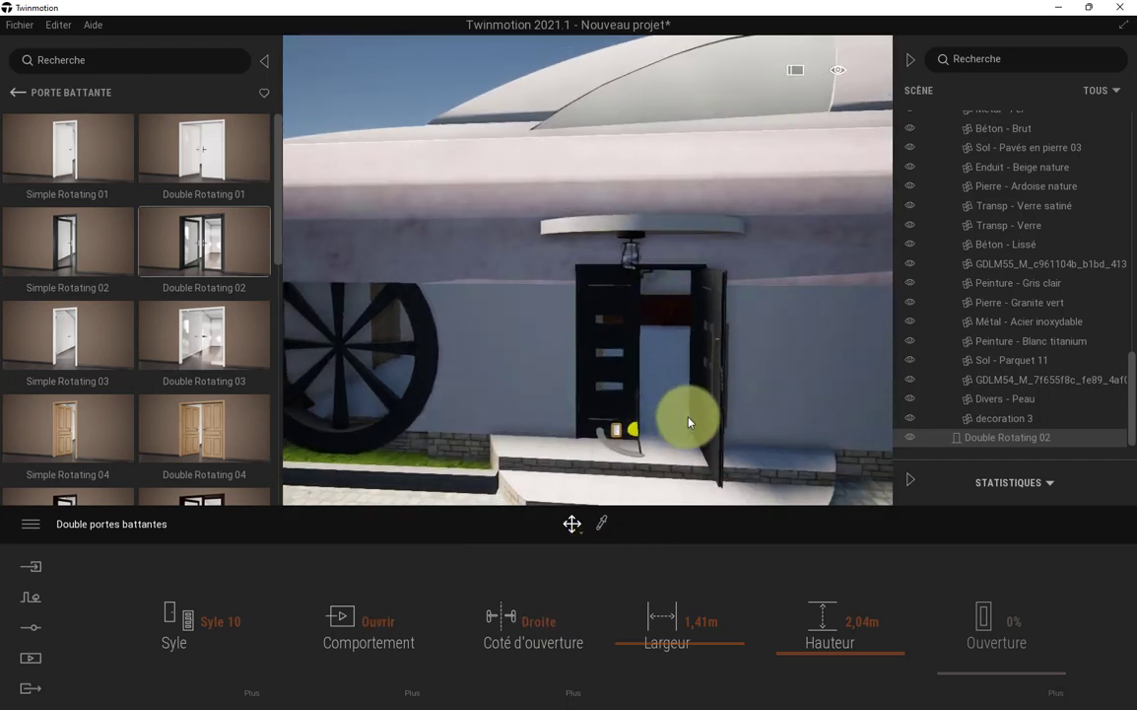
{"action": "scroll", "coordinate": [693, 434], "scroll_direction": "up", "scroll_amount": 4}
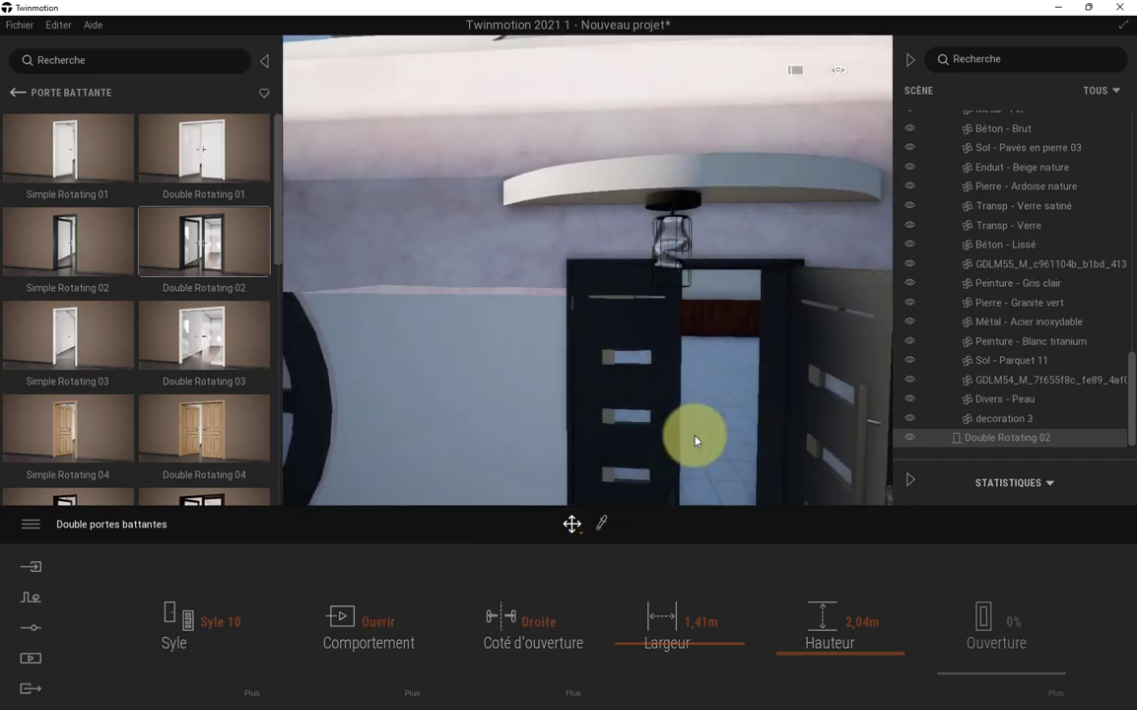
{"action": "scroll", "coordinate": [695, 440], "scroll_direction": "down", "scroll_amount": 3}
{"action": "scroll", "coordinate": [696, 443], "scroll_direction": "up", "scroll_amount": 2}
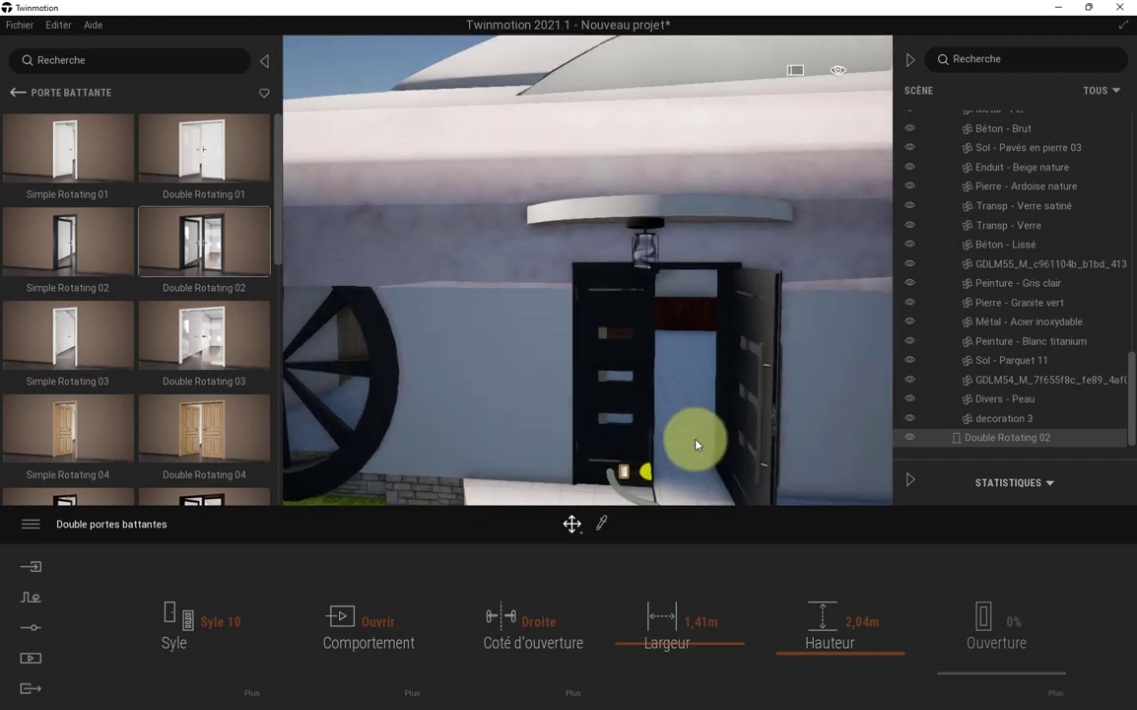
- Set the double door's behaviour to Fermer and test it by approaching and backing away from the entrance
{"action": "left_click", "coordinate": [391, 623]}
{"action": "left_click", "coordinate": [353, 558]}
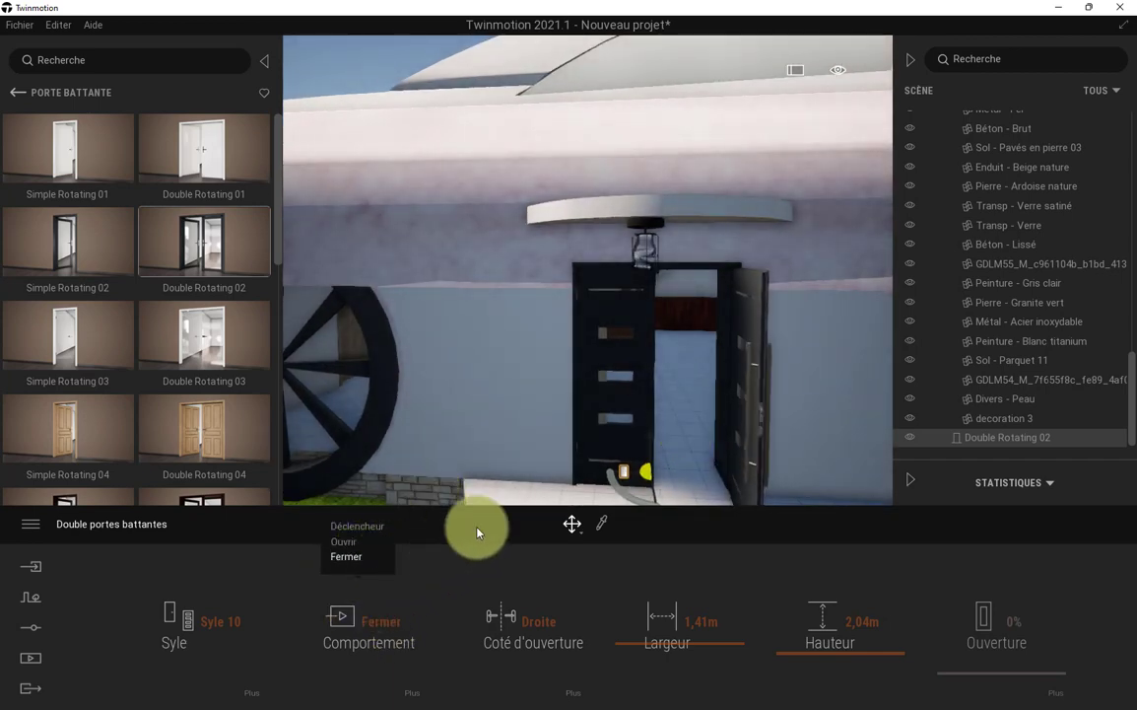
{"action": "scroll", "coordinate": [631, 454], "scroll_direction": "up", "scroll_amount": 3}
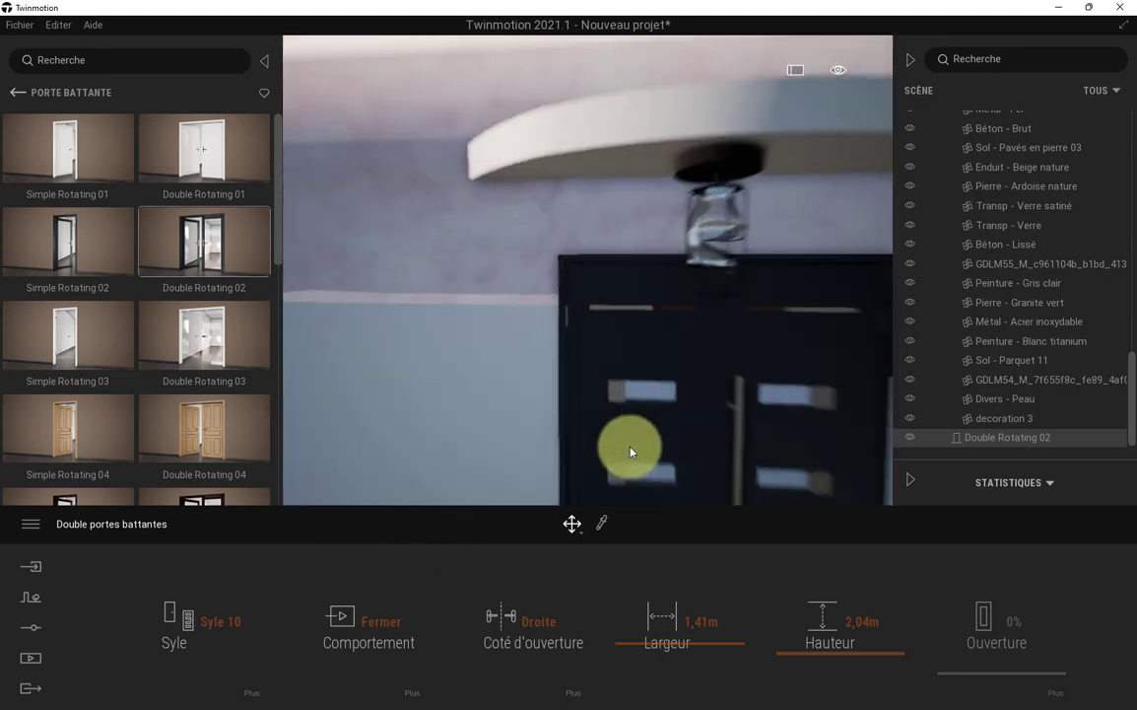
{"action": "scroll", "coordinate": [632, 453], "scroll_direction": "down", "scroll_amount": 3}
{"action": "scroll", "coordinate": [687, 466], "scroll_direction": "up", "scroll_amount": 3}
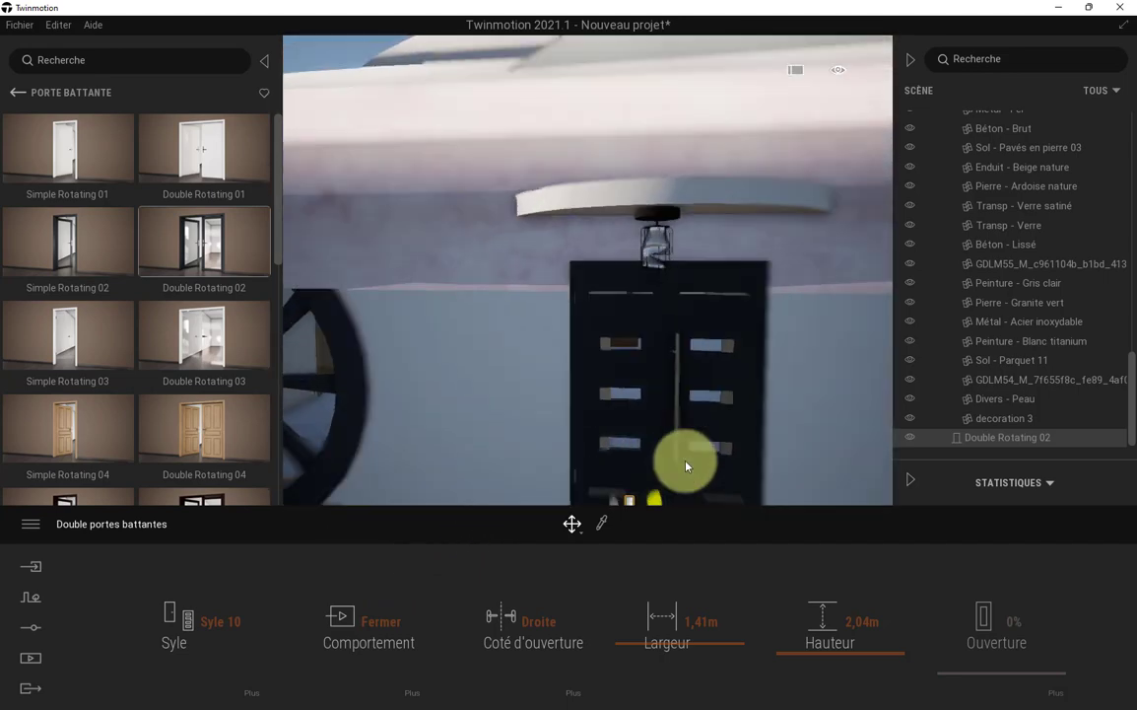
{"action": "scroll", "coordinate": [687, 466], "scroll_direction": "down", "scroll_amount": 2}
{"action": "scroll", "coordinate": [687, 466], "scroll_direction": "down", "scroll_amount": 3}
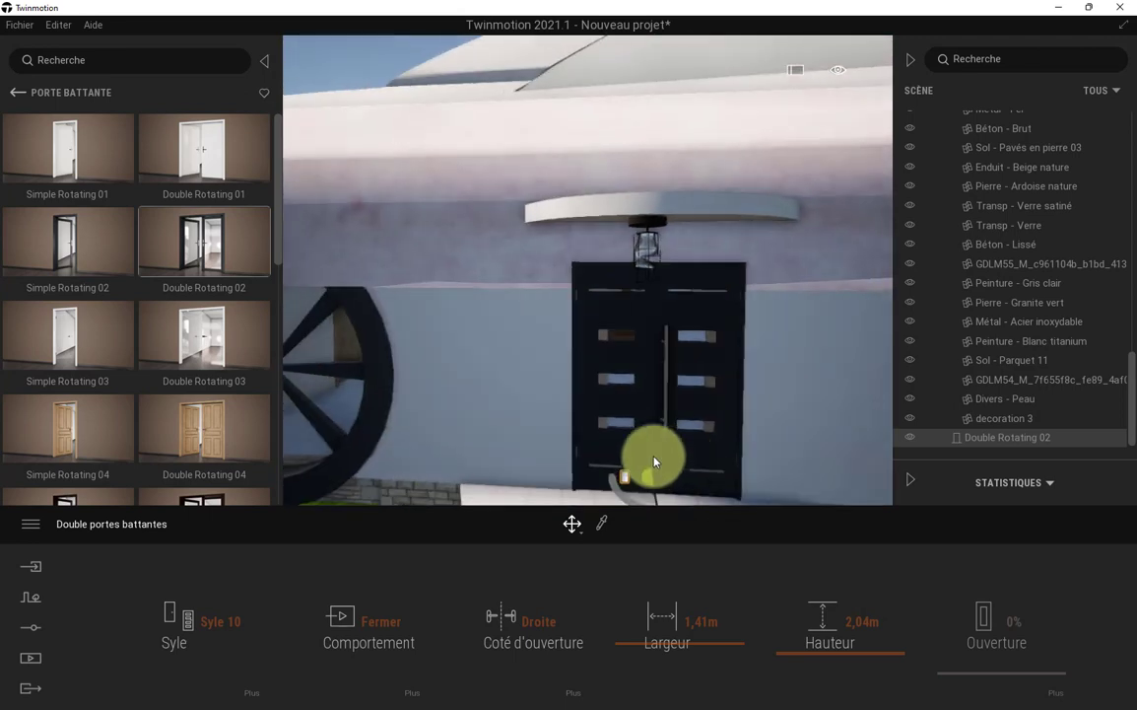
- Set the double door's behaviour to Déclencheur and test it by approaching and backing away from the entrance
{"action": "left_click", "coordinate": [381, 621]}
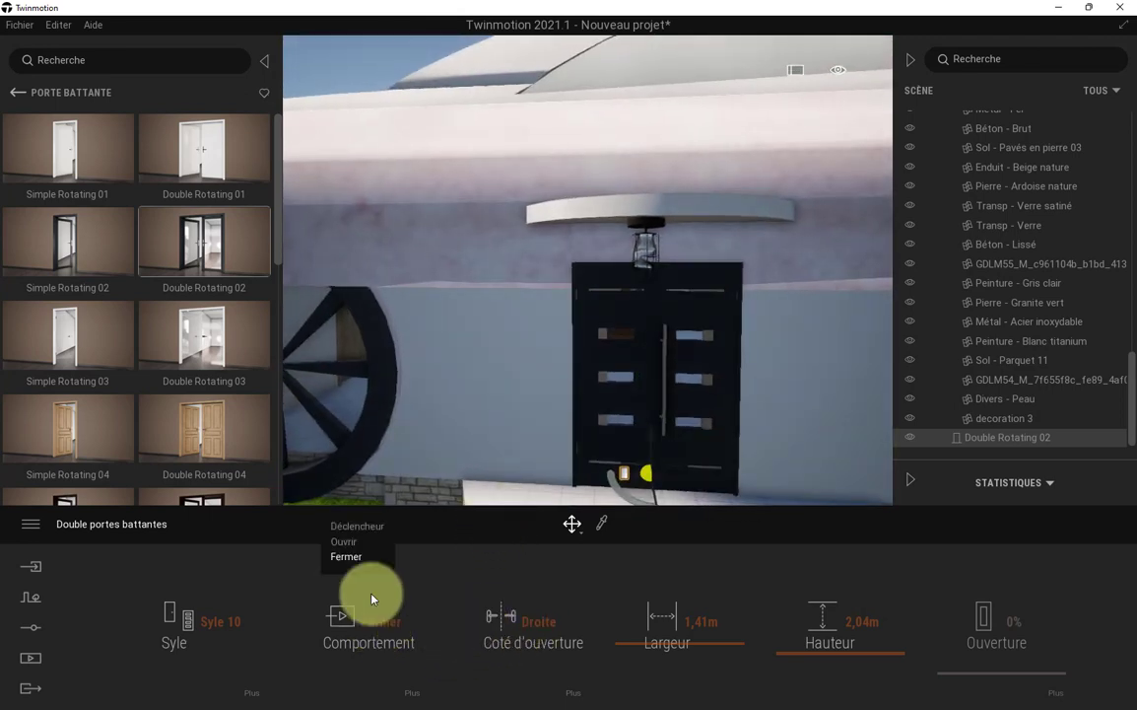
{"action": "left_click", "coordinate": [345, 526]}
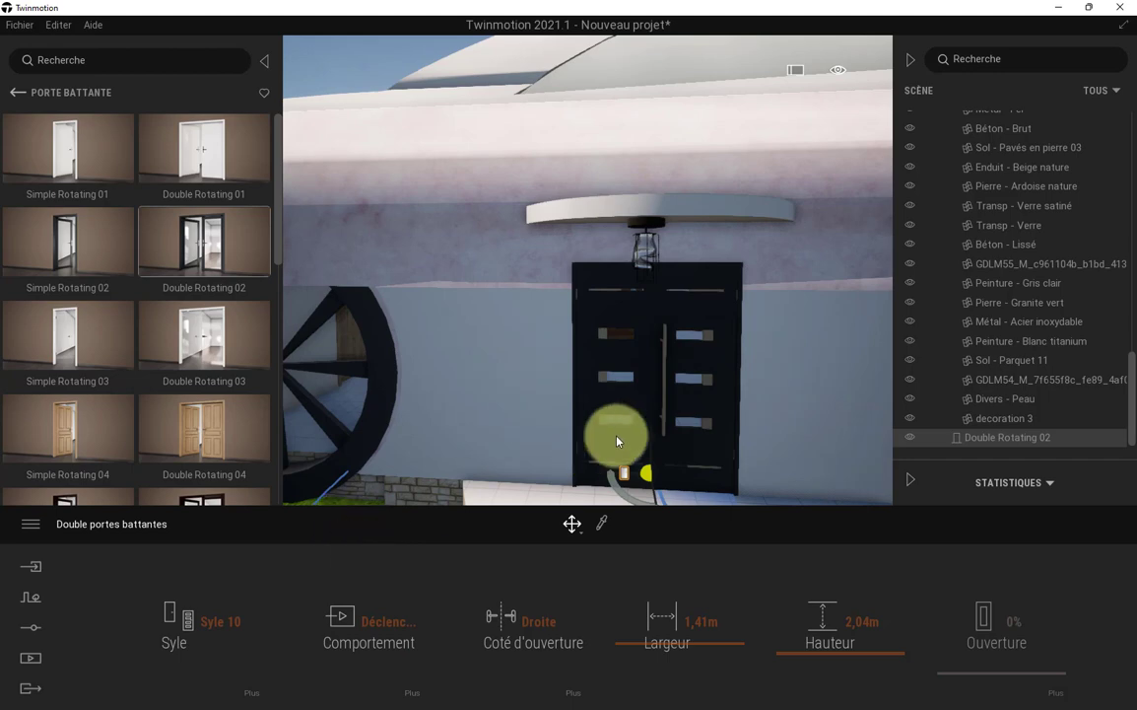
{"action": "scroll", "coordinate": [617, 441], "scroll_direction": "up", "scroll_amount": 2}
{"action": "scroll", "coordinate": [617, 442], "scroll_direction": "down", "scroll_amount": 2}
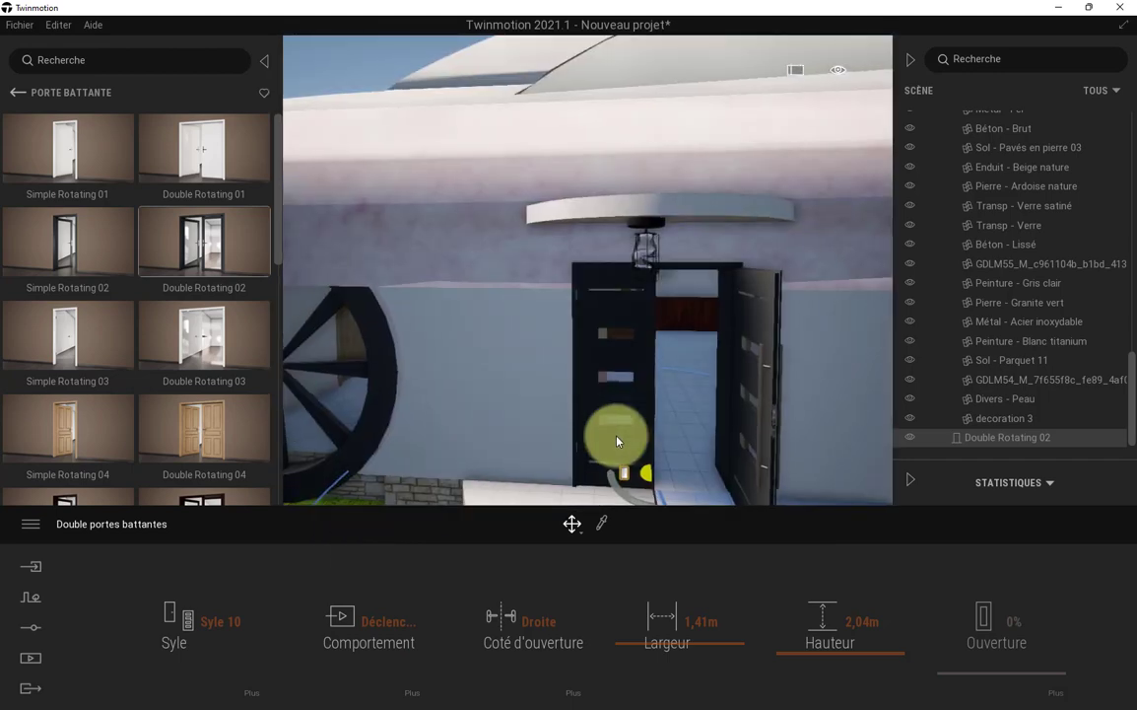
{"action": "scroll", "coordinate": [617, 441], "scroll_direction": "up", "scroll_amount": 2}
{"action": "scroll", "coordinate": [617, 442], "scroll_direction": "down", "scroll_amount": 2}
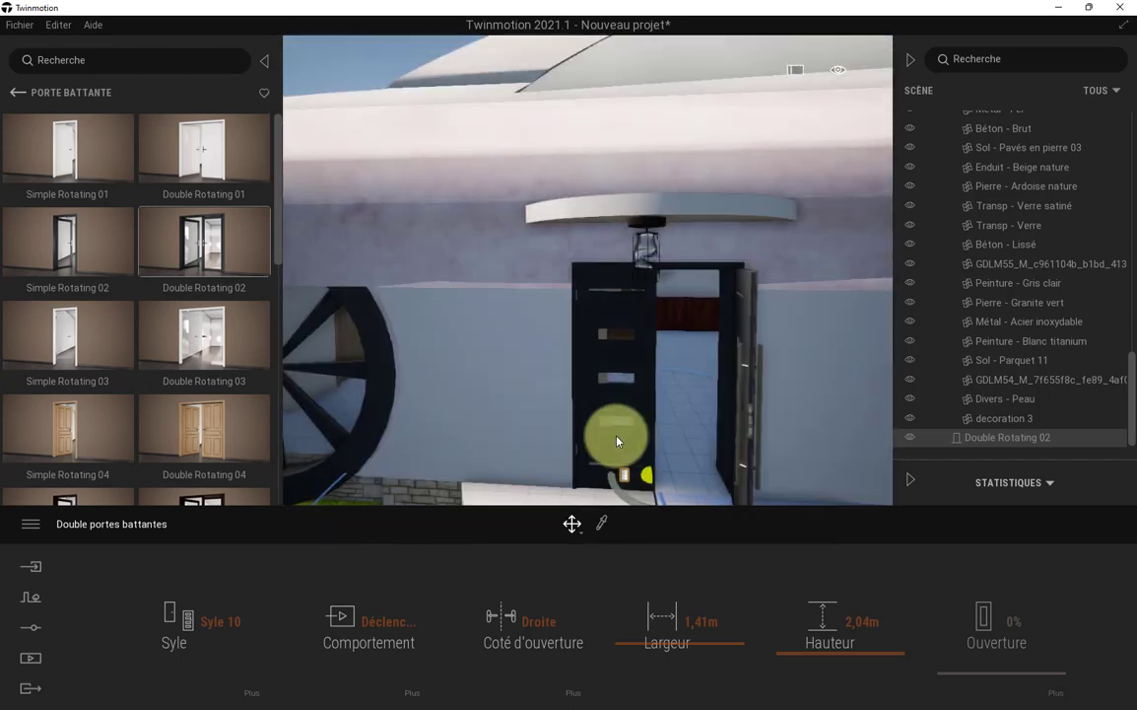
{"action": "scroll", "coordinate": [617, 442], "scroll_direction": "down", "scroll_amount": 2}
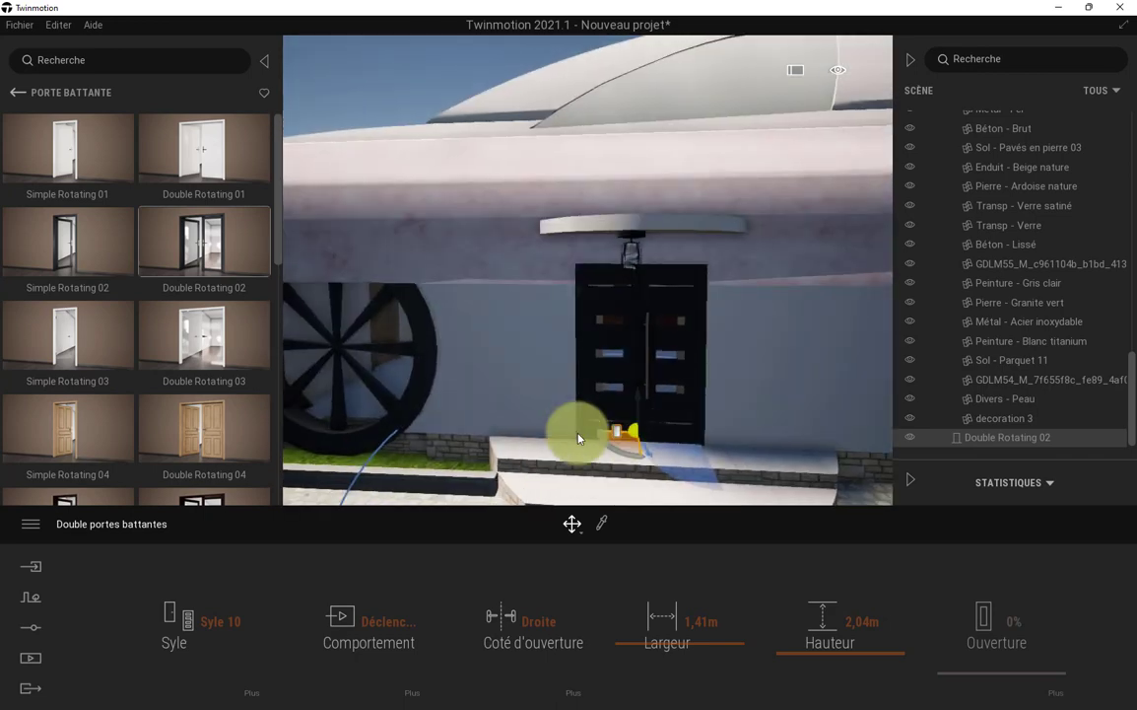
- Set the double door's trigger radius to 1,8 m and test it by moving towards and away from the entrance
{"action": "left_click", "coordinate": [412, 693]}
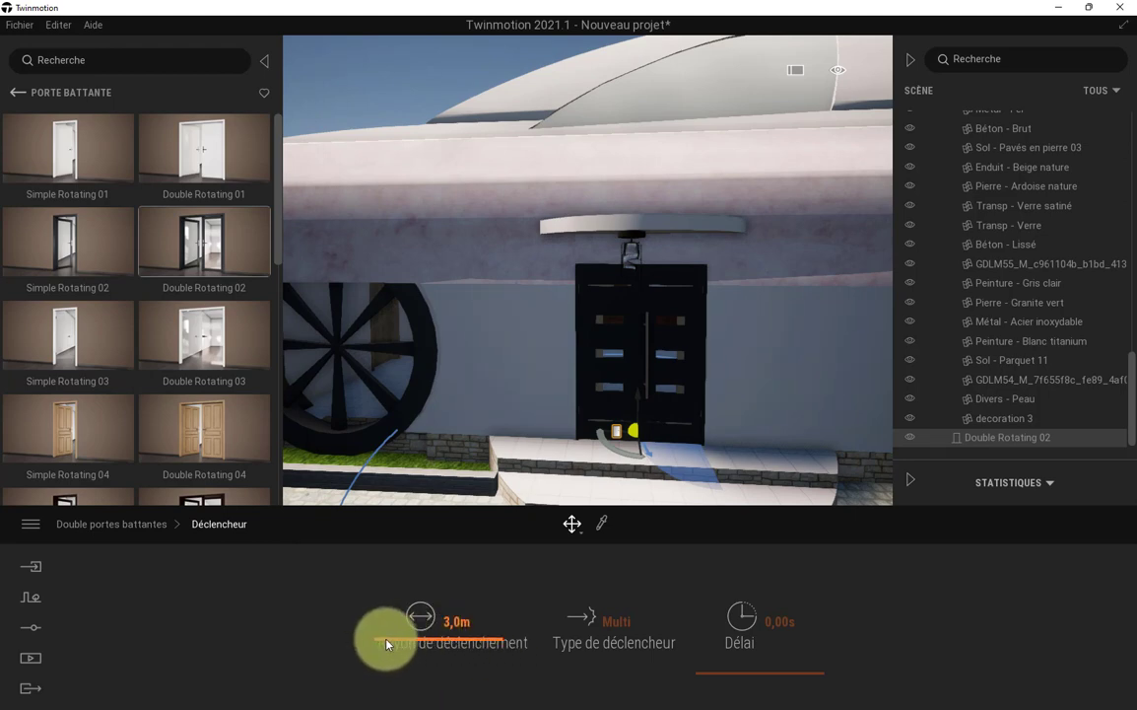
{"action": "left_click_drag", "start_coordinate": [386, 644], "coordinate": [381, 625]}
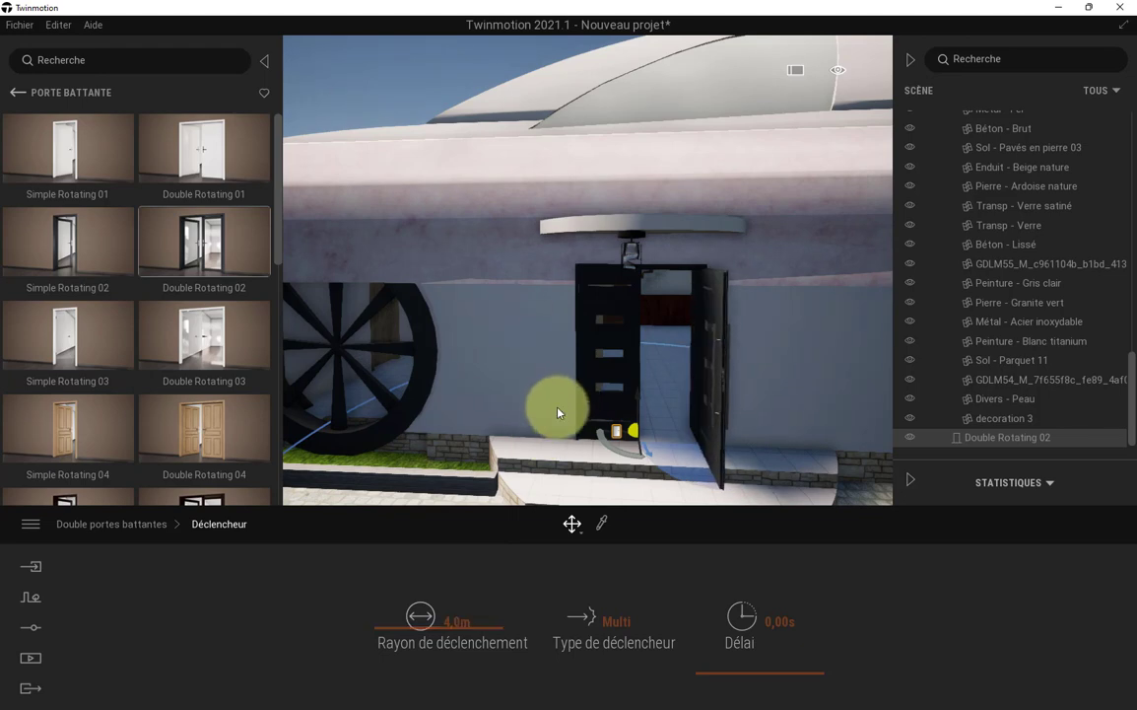
{"action": "left_click_drag", "start_coordinate": [402, 629], "coordinate": [403, 654]}
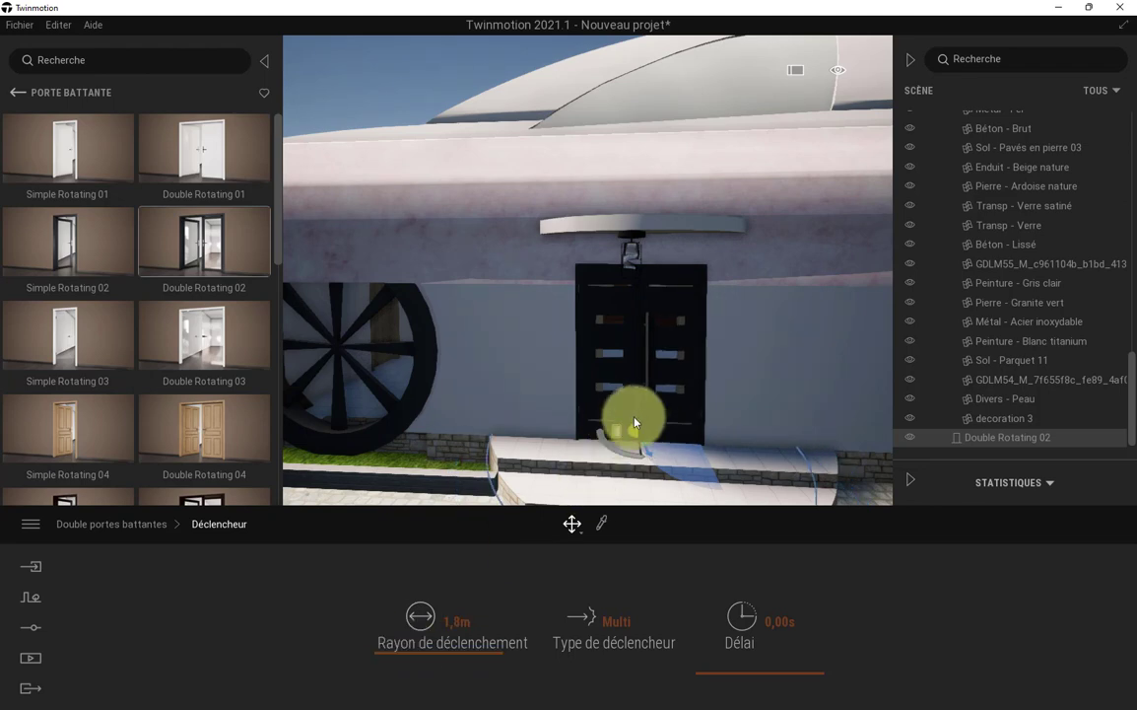
{"action": "right_click_drag", "start_coordinate": [648, 429], "coordinate": [640, 438]}
{"action": "scroll", "coordinate": [639, 438], "scroll_direction": "up", "scroll_amount": 5}
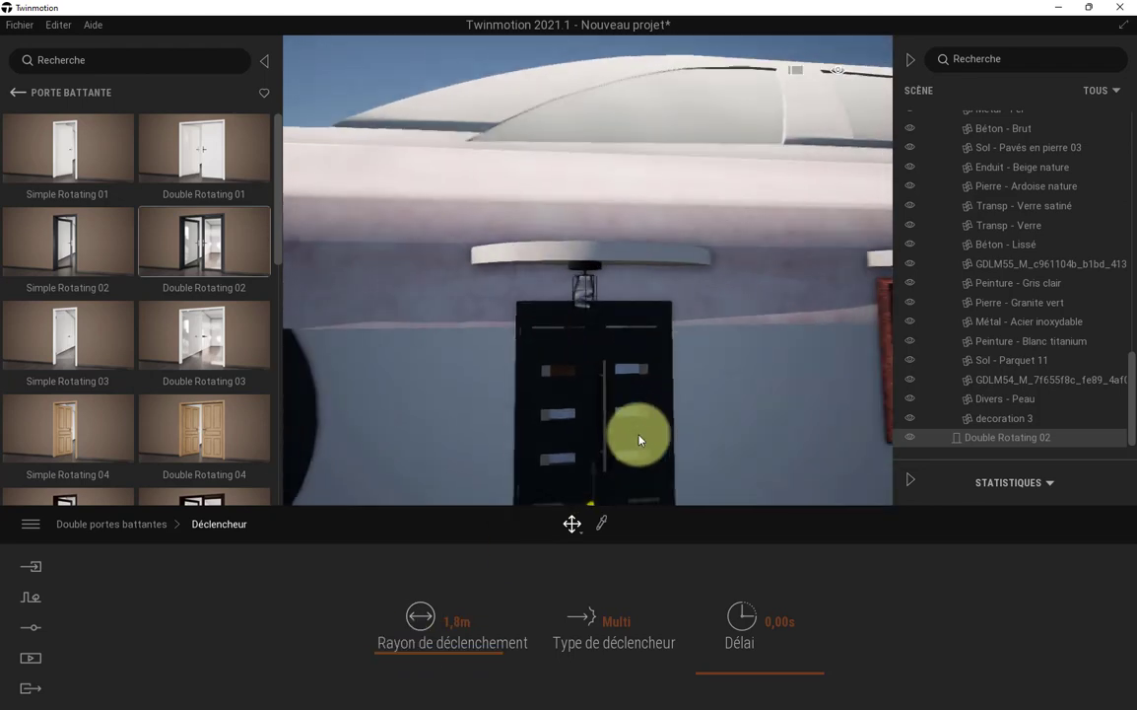
{"action": "scroll", "coordinate": [619, 436], "scroll_direction": "up", "scroll_amount": 4}
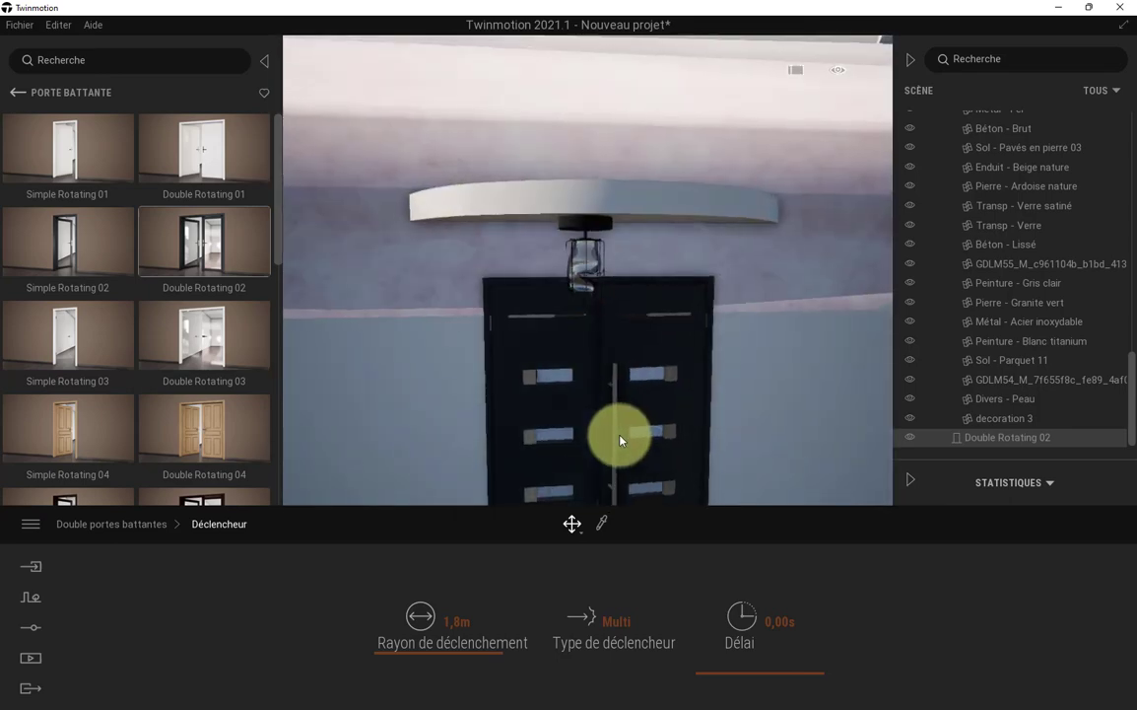
{"action": "scroll", "coordinate": [620, 441], "scroll_direction": "down", "scroll_amount": 5}
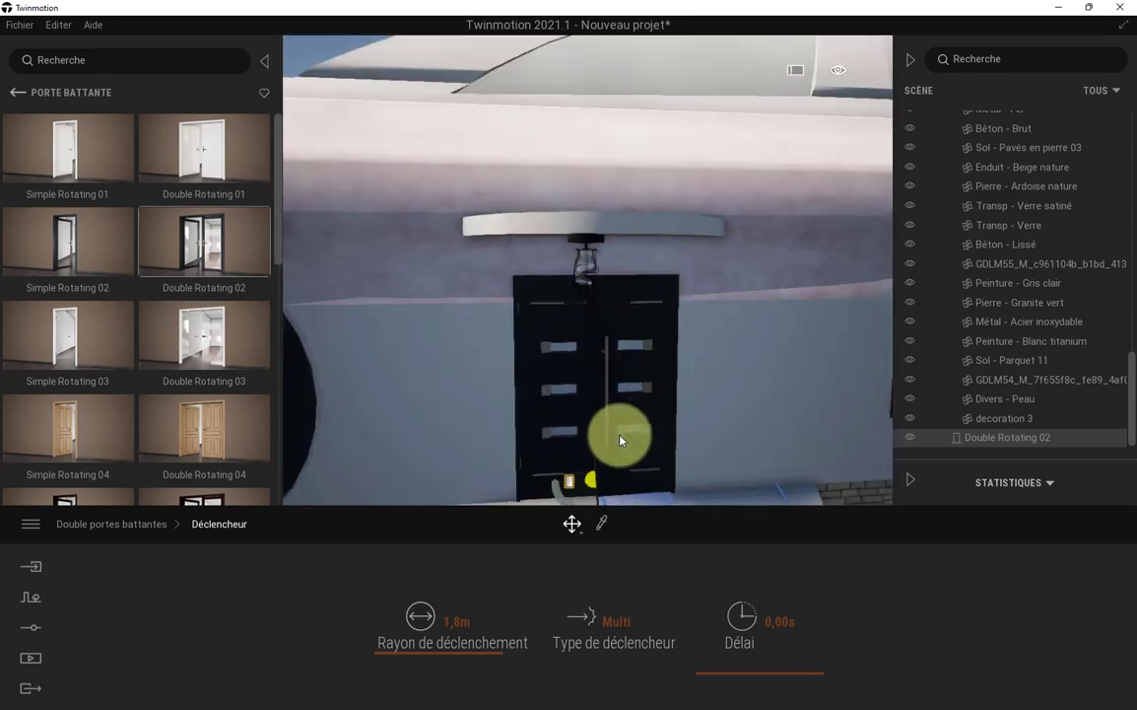
{"action": "scroll", "coordinate": [619, 438], "scroll_direction": "down", "scroll_amount": 2}
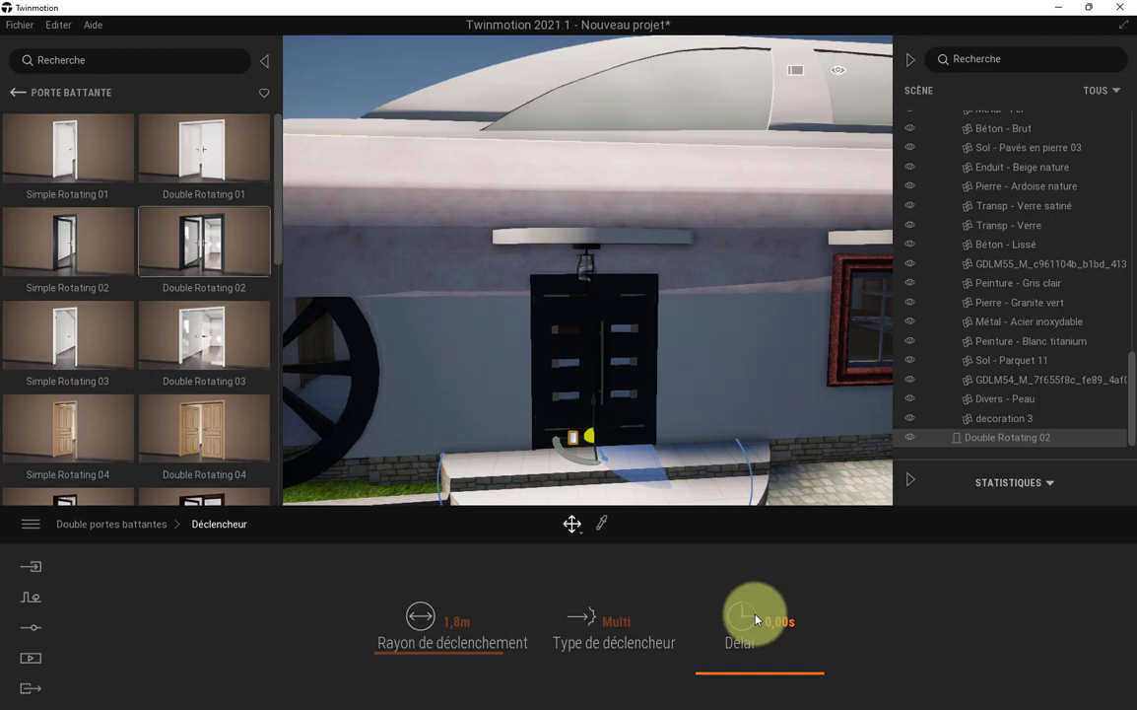
{"action": "left_click", "coordinate": [613, 629]}
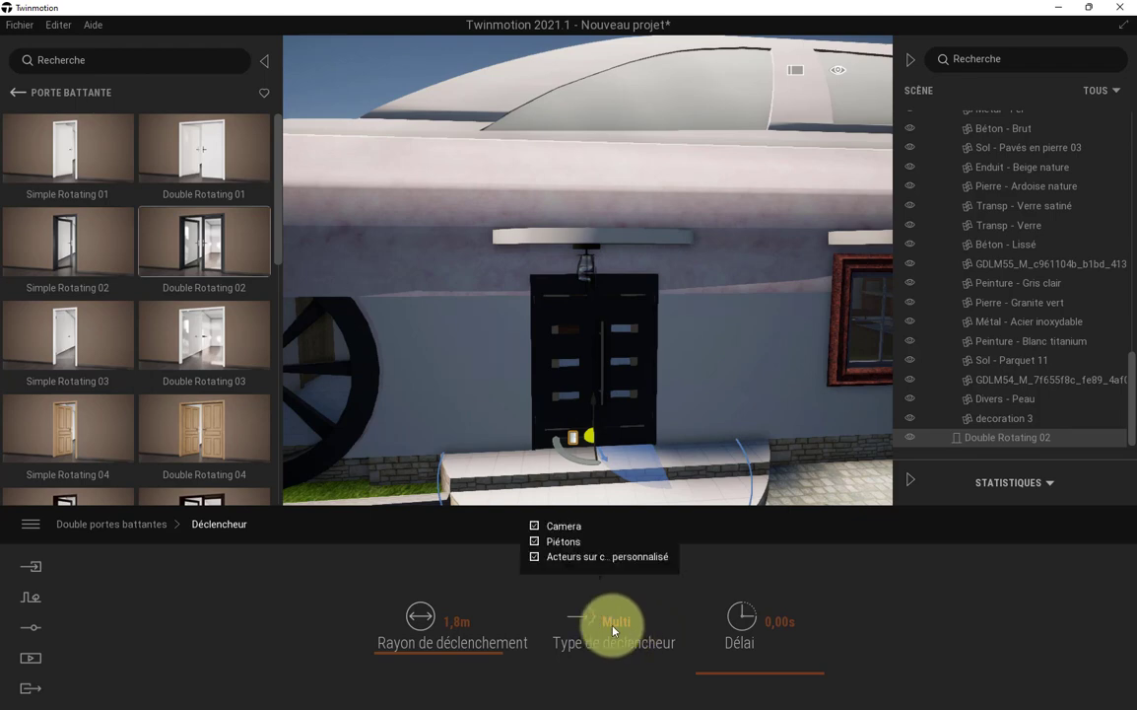
{"action": "left_click", "coordinate": [563, 544]}
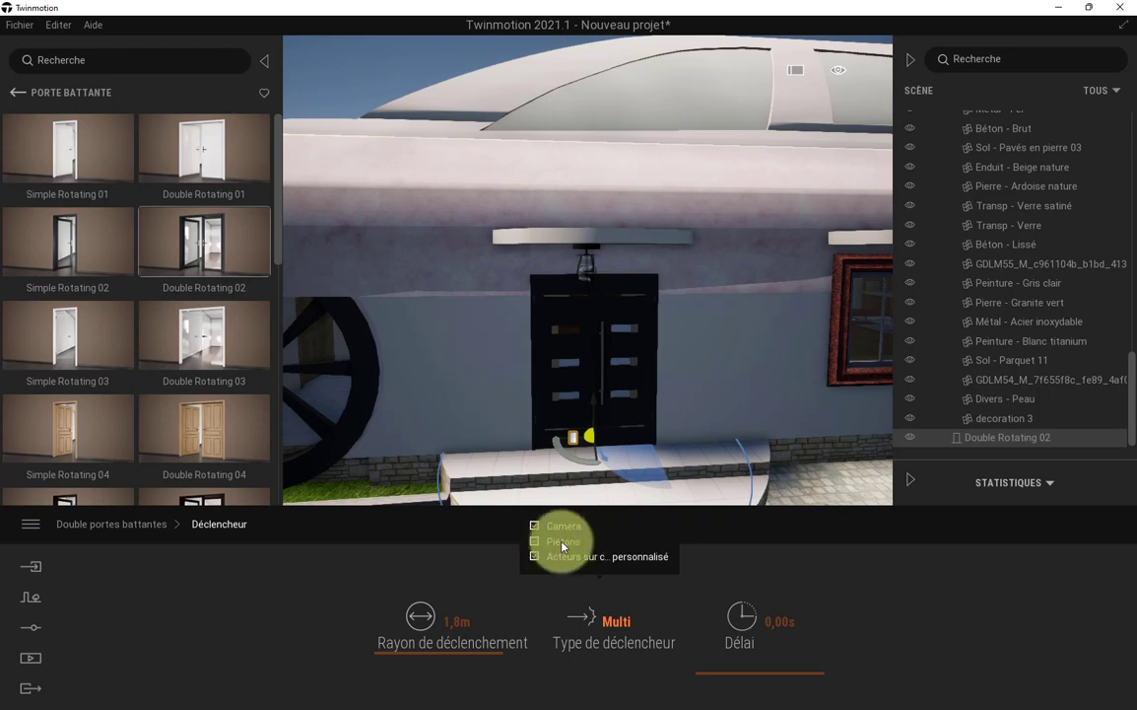
{"action": "left_click", "coordinate": [582, 546]}
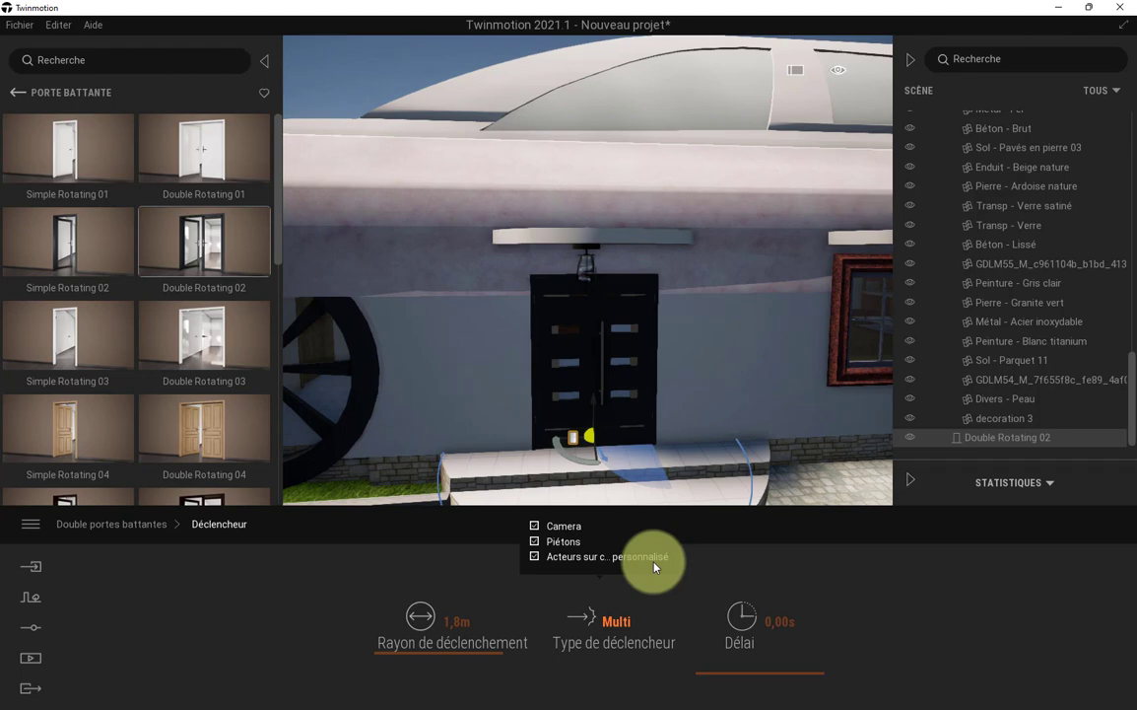
{"action": "left_click", "coordinate": [616, 623]}
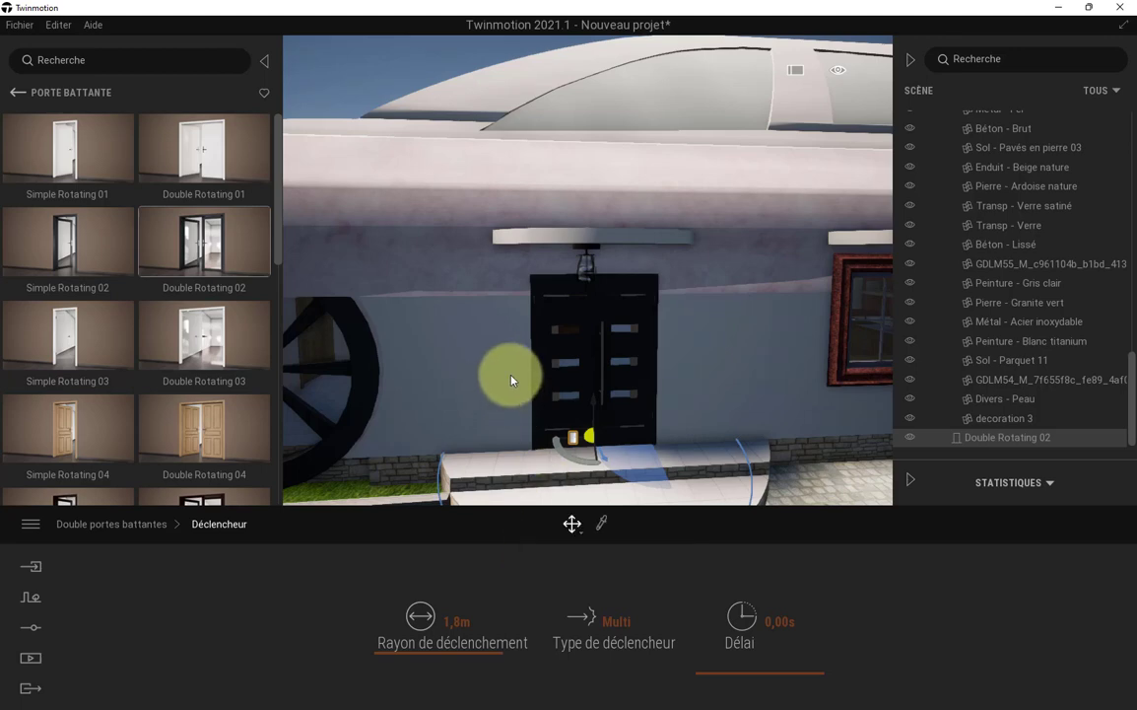
- Return to the double door's main settings and test the Droite opening side by approaching and backing away
{"action": "left_click", "coordinate": [134, 528]}
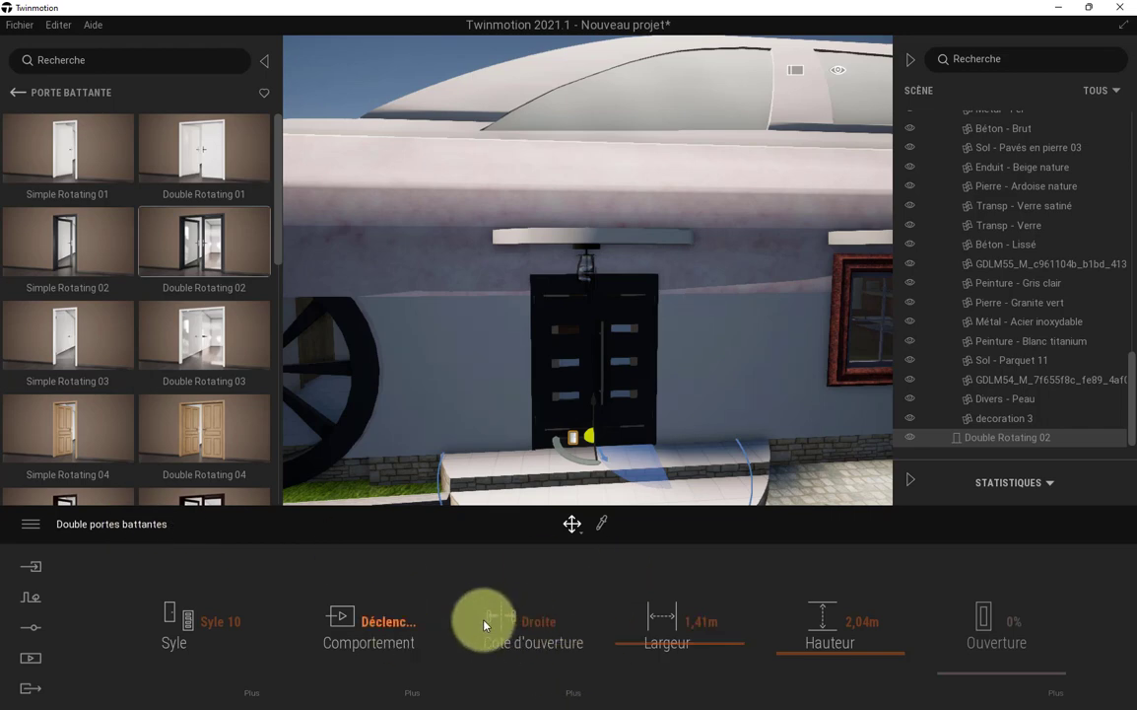
{"action": "left_click", "coordinate": [546, 631]}
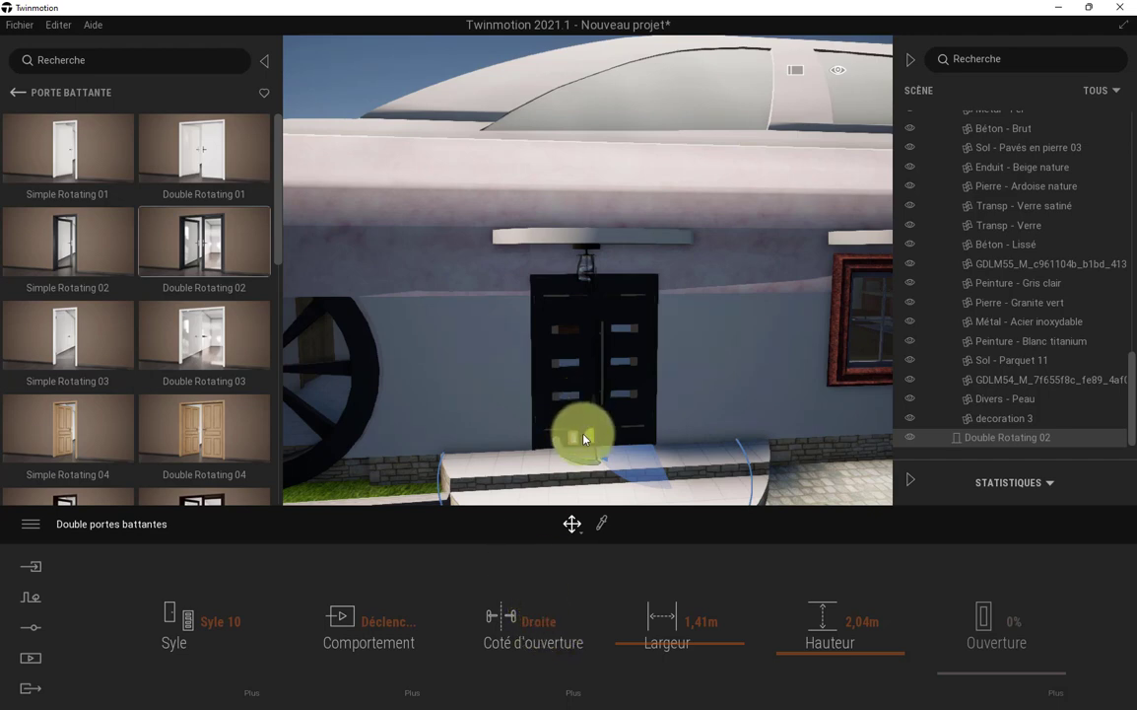
{"action": "scroll", "coordinate": [585, 437], "scroll_direction": "up", "scroll_amount": 5}
{"action": "scroll", "coordinate": [584, 437], "scroll_direction": "up", "scroll_amount": 2}
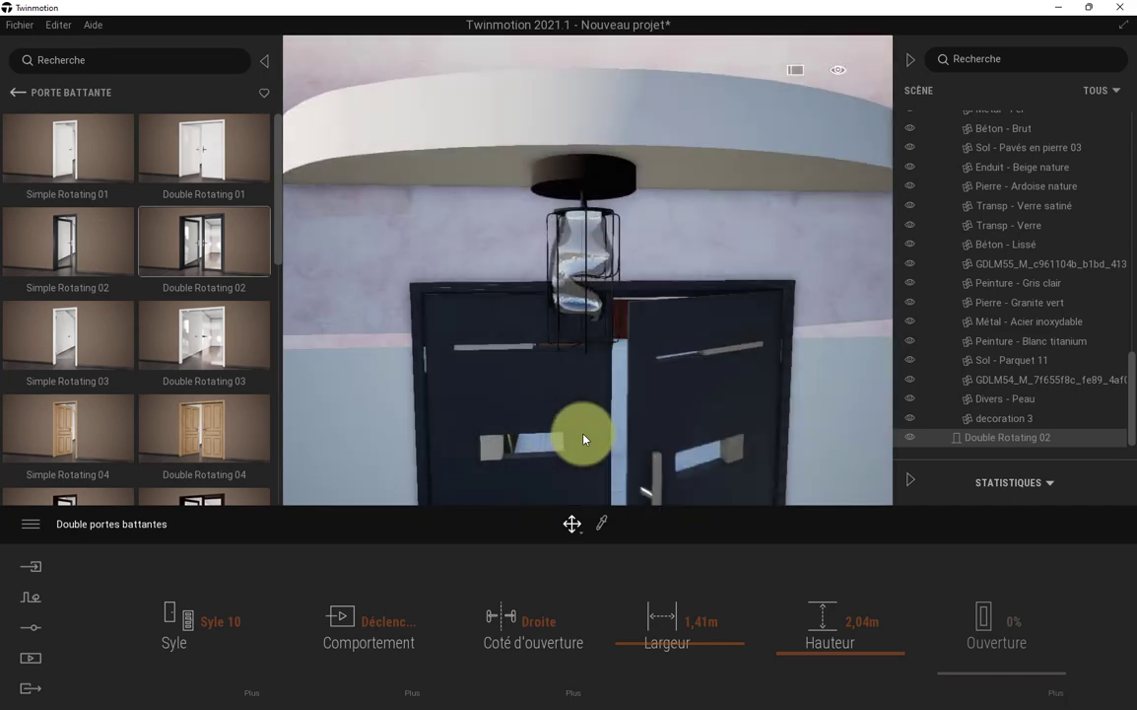
{"action": "scroll", "coordinate": [584, 436], "scroll_direction": "down", "scroll_amount": 5}
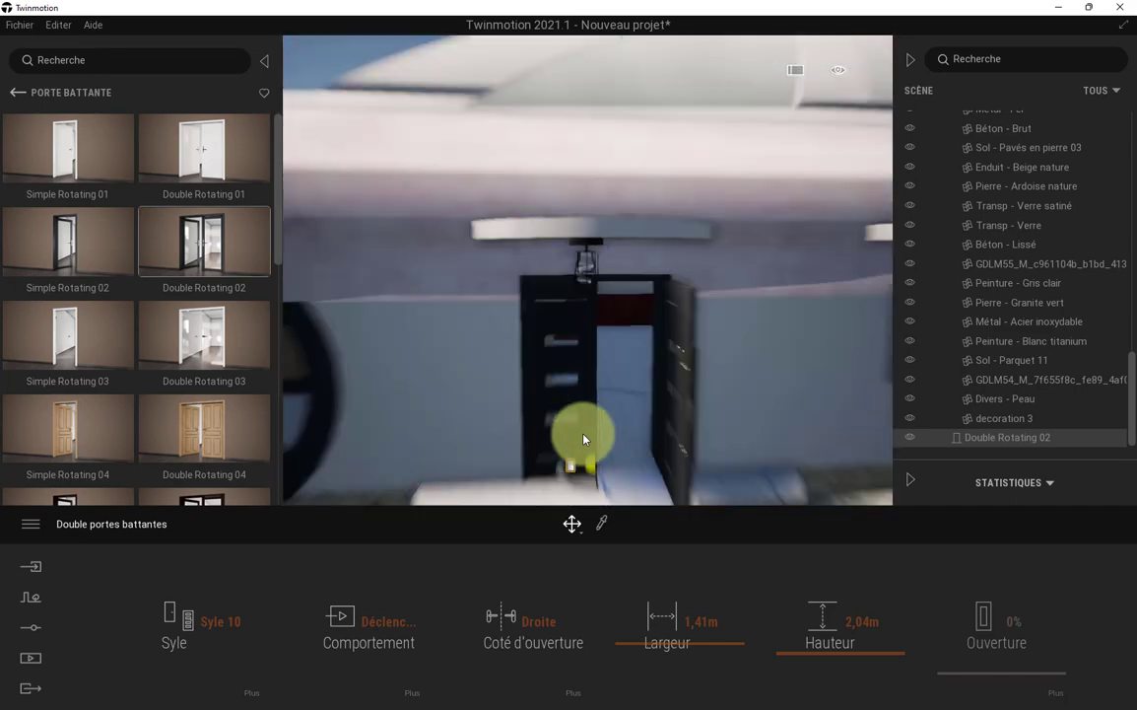
- Try the opening side Gauche on the double door and test how its leaf opens near the entrance
{"action": "left_click", "coordinate": [534, 623]}
{"action": "left_click", "coordinate": [519, 543]}
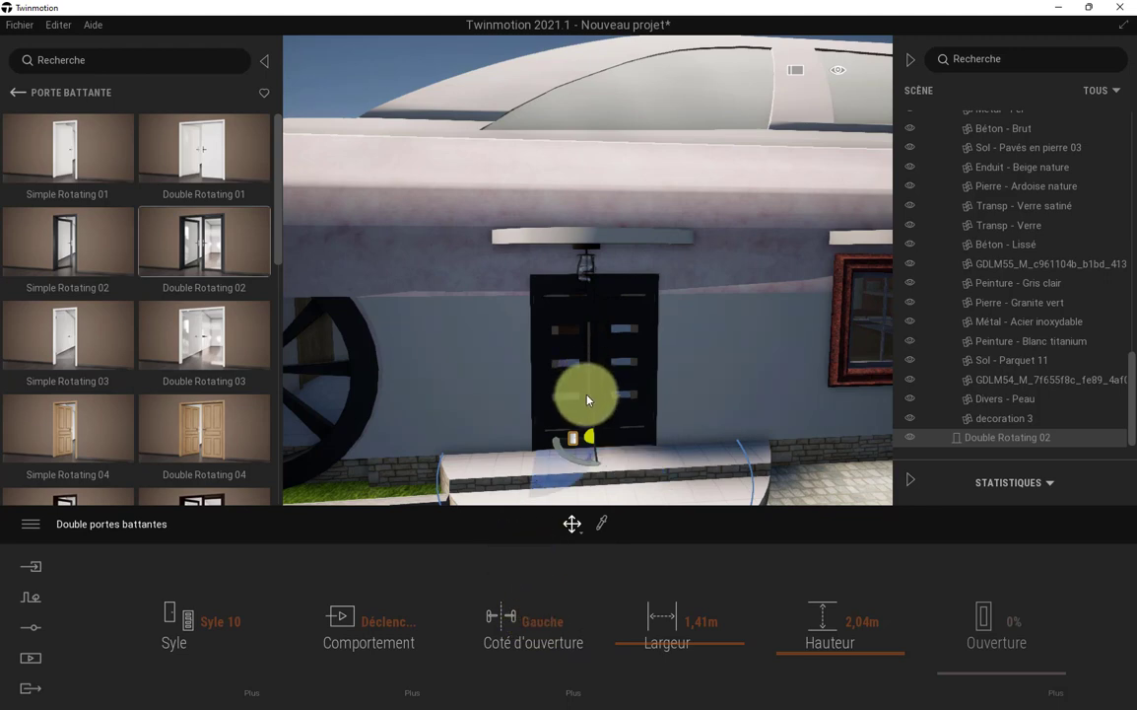
{"action": "scroll", "coordinate": [590, 397], "scroll_direction": "up", "scroll_amount": 3}
{"action": "scroll", "coordinate": [590, 398], "scroll_direction": "up", "scroll_amount": 3}
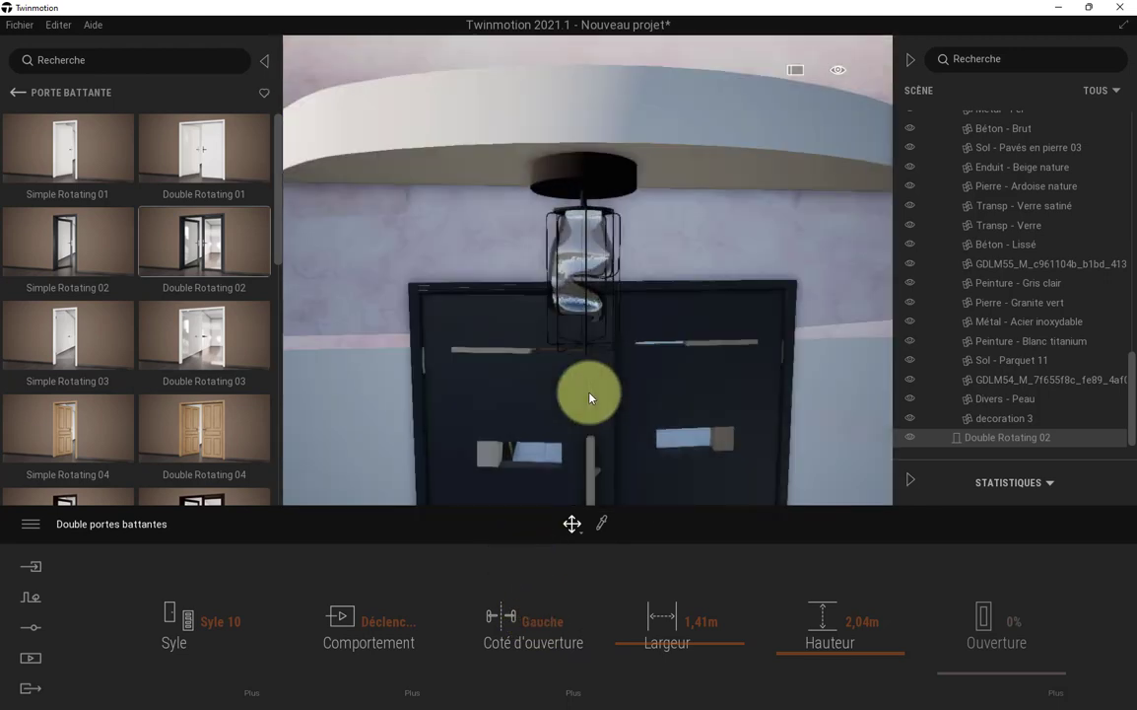
{"action": "scroll", "coordinate": [589, 397], "scroll_direction": "down", "scroll_amount": 5}
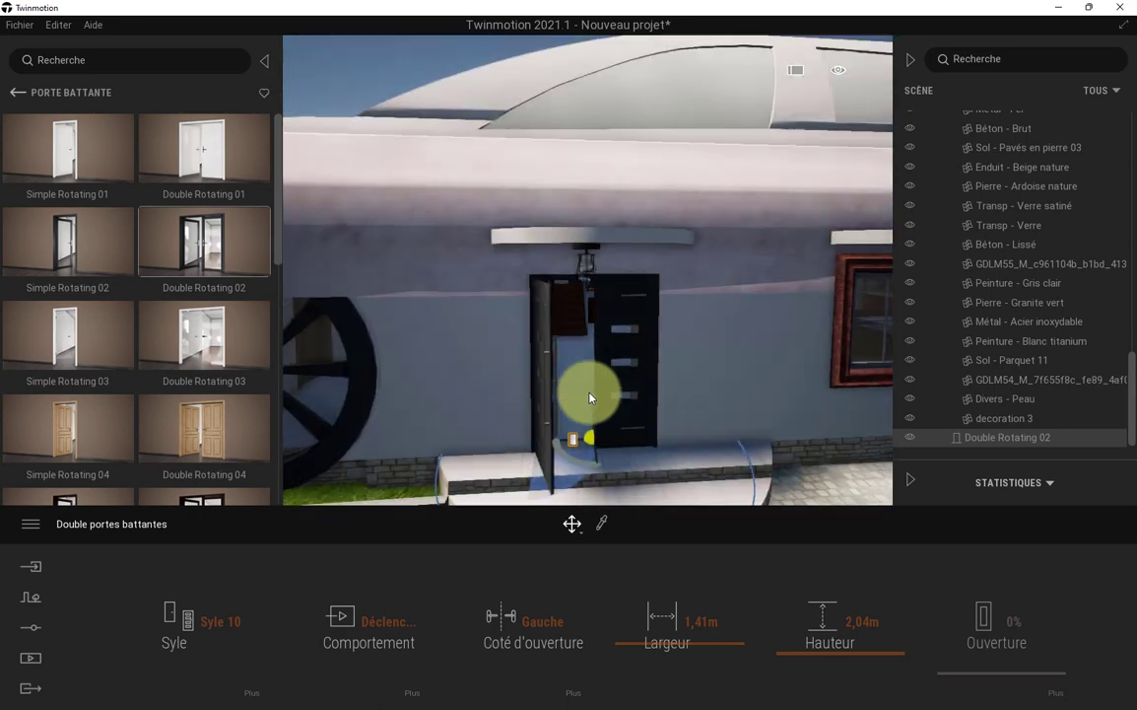
{"action": "scroll", "coordinate": [590, 397], "scroll_direction": "up", "scroll_amount": 5}
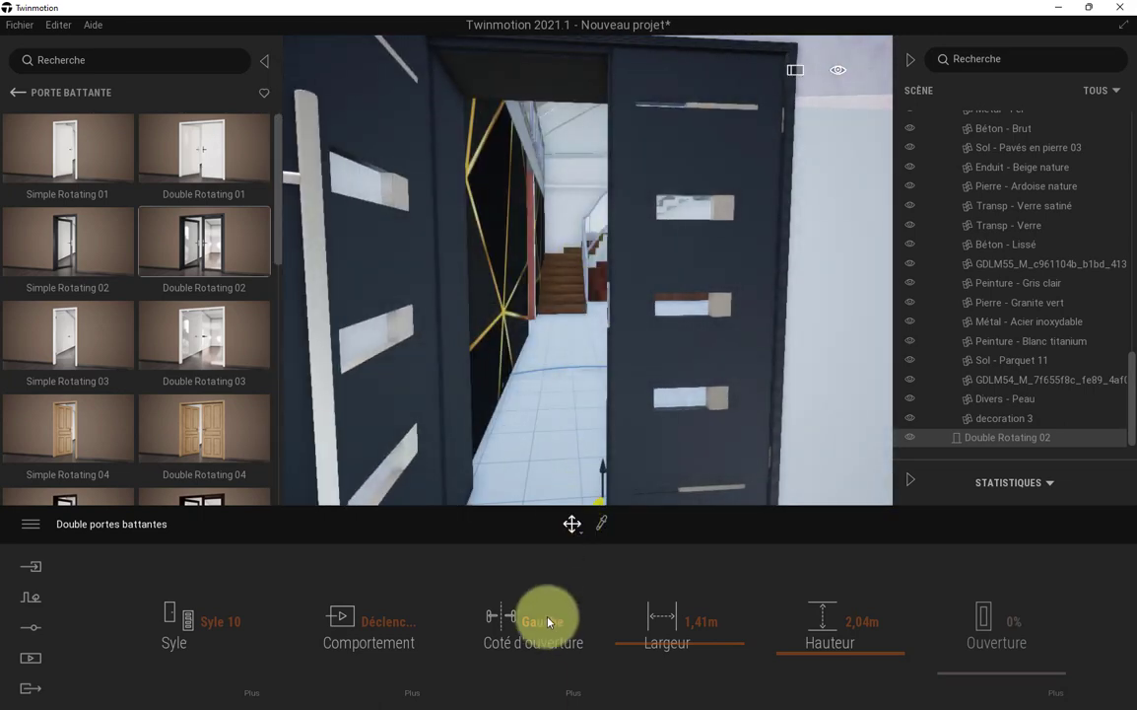
- Set the double door's opening side to Les deux and test both leaves by backing away and approaching
{"action": "left_click", "coordinate": [545, 622]}
{"action": "left_click", "coordinate": [523, 558]}
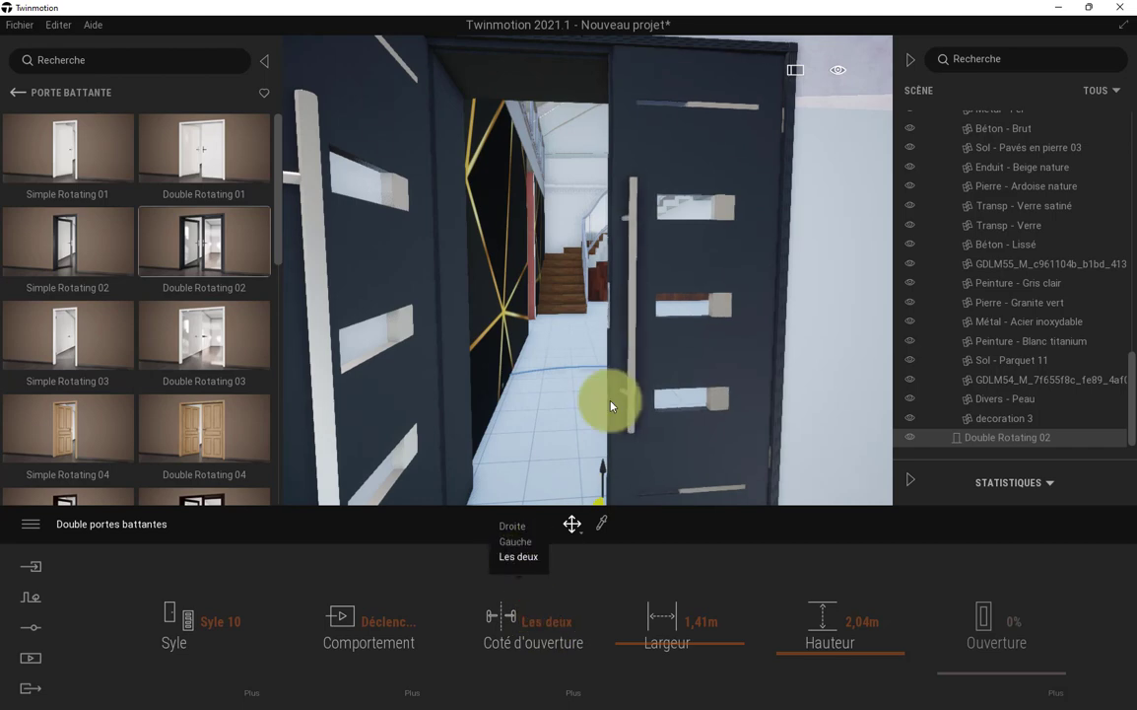
{"action": "scroll", "coordinate": [662, 319], "scroll_direction": "down", "scroll_amount": 5}
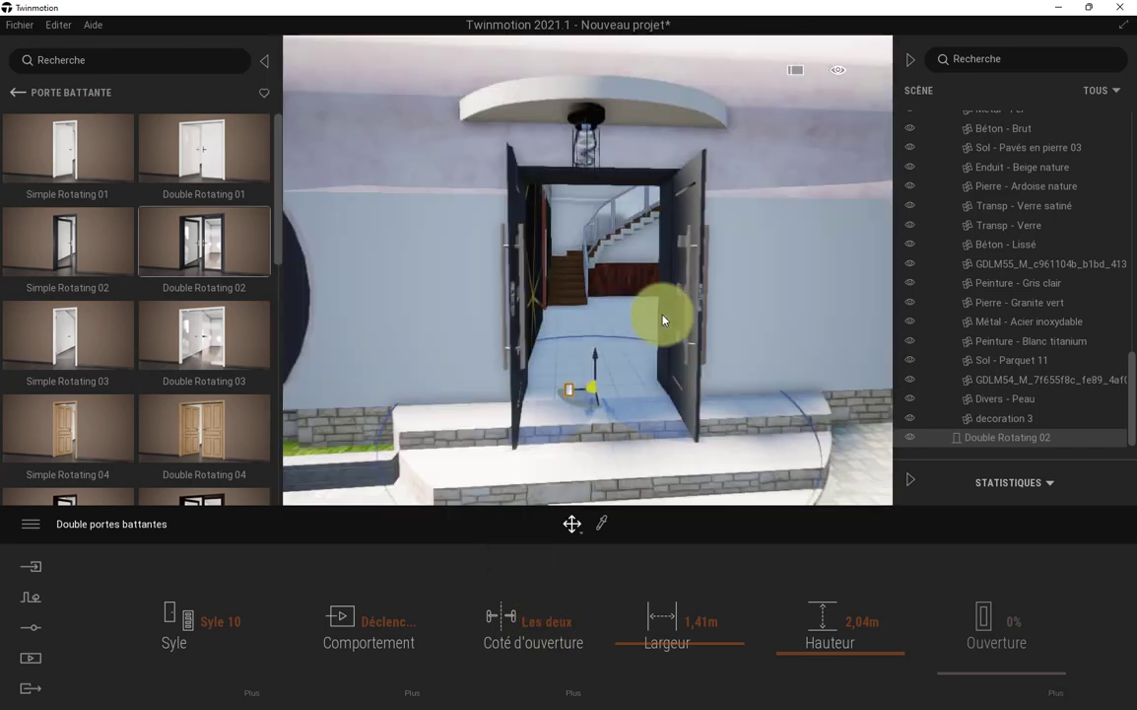
{"action": "scroll", "coordinate": [601, 307], "scroll_direction": "up", "scroll_amount": 5}
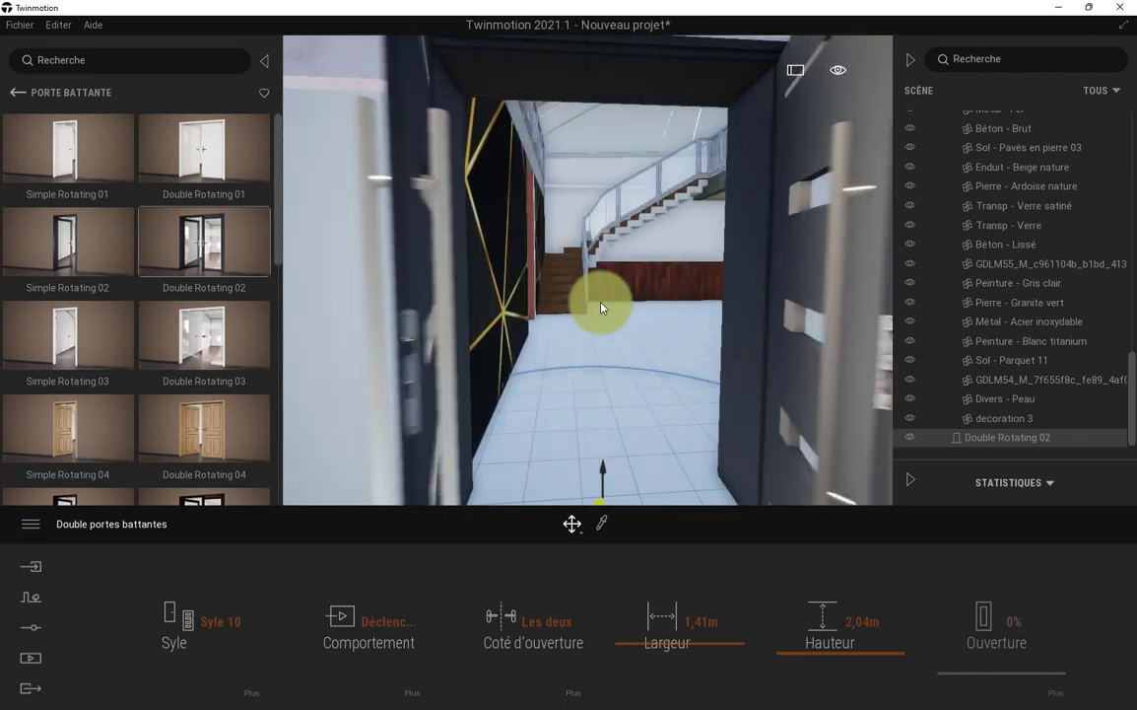
{"action": "scroll", "coordinate": [601, 308], "scroll_direction": "down", "scroll_amount": 5}
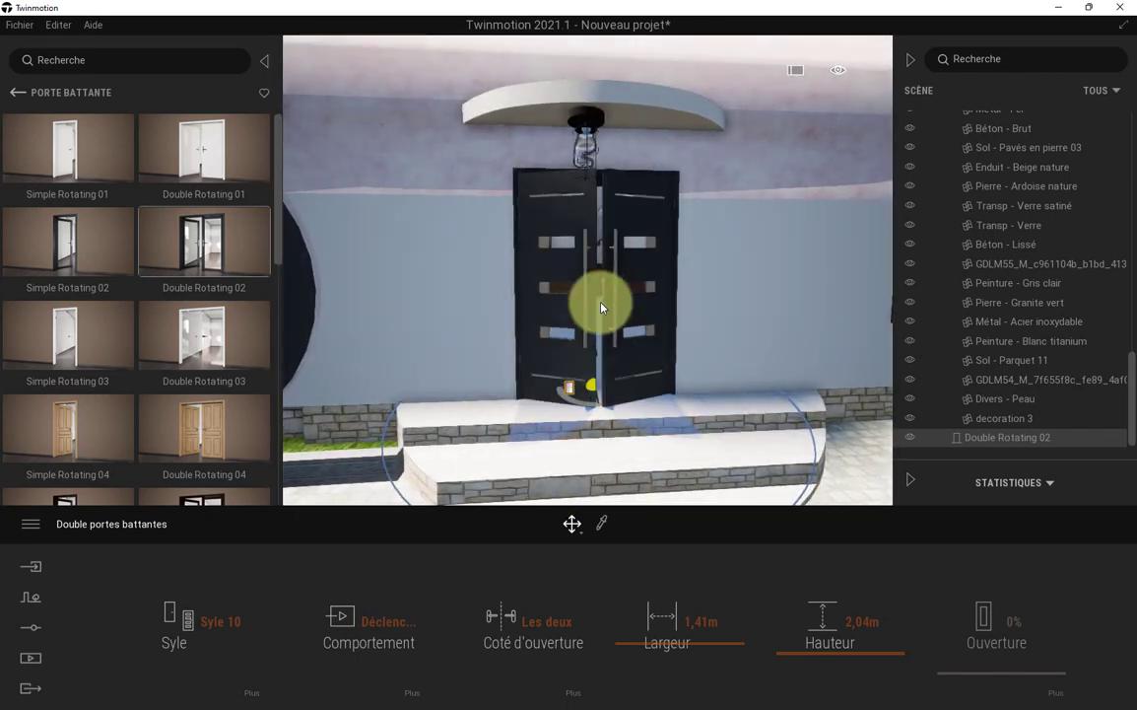
- Set the door's animation position to Exterieur and test how both leaves open and close near and far from the entrance
{"action": "left_click", "coordinate": [569, 695]}
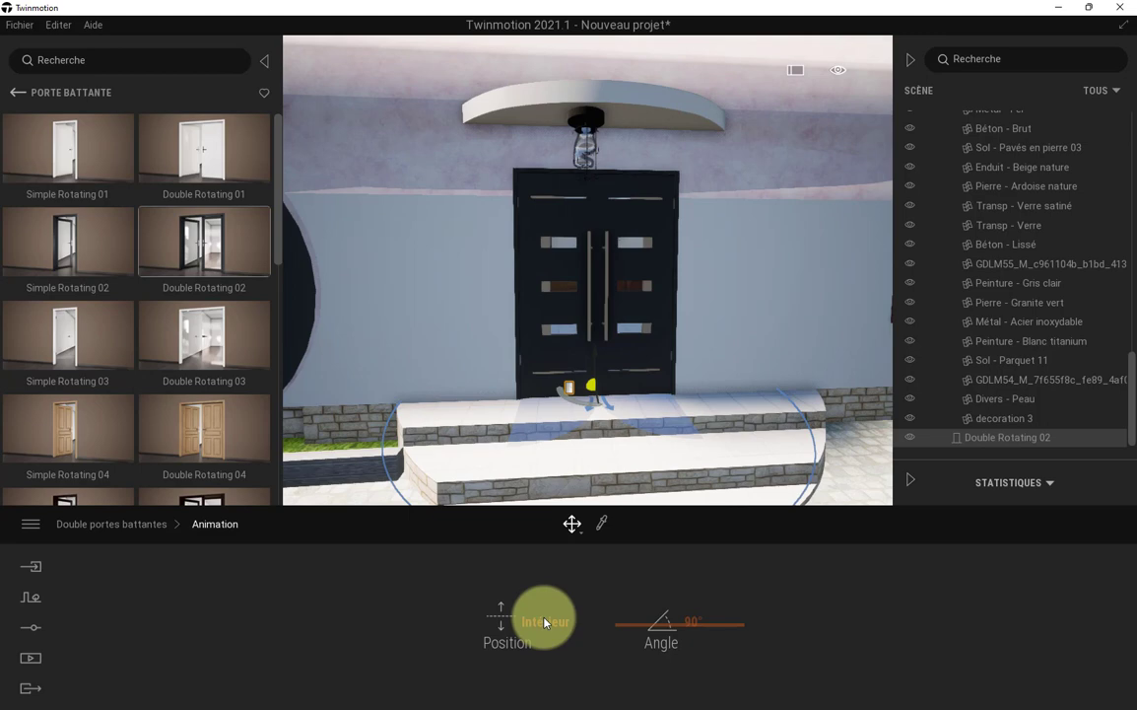
{"action": "left_click", "coordinate": [545, 622]}
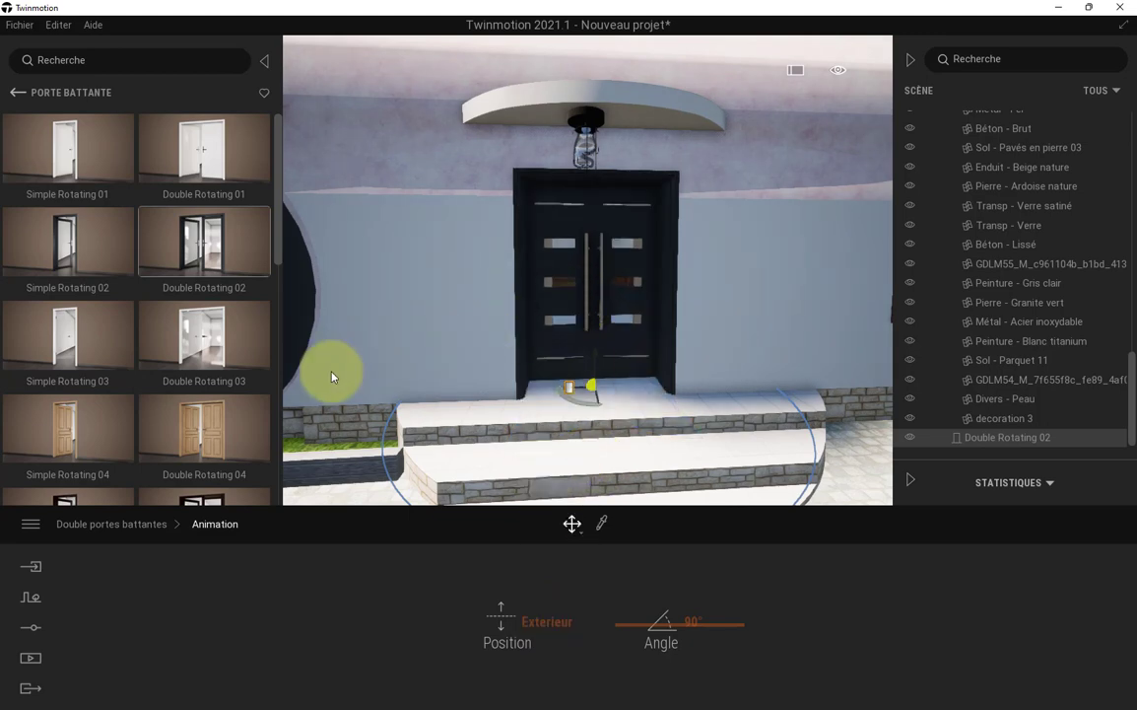
{"action": "scroll", "coordinate": [398, 381], "scroll_direction": "down", "scroll_amount": 2}
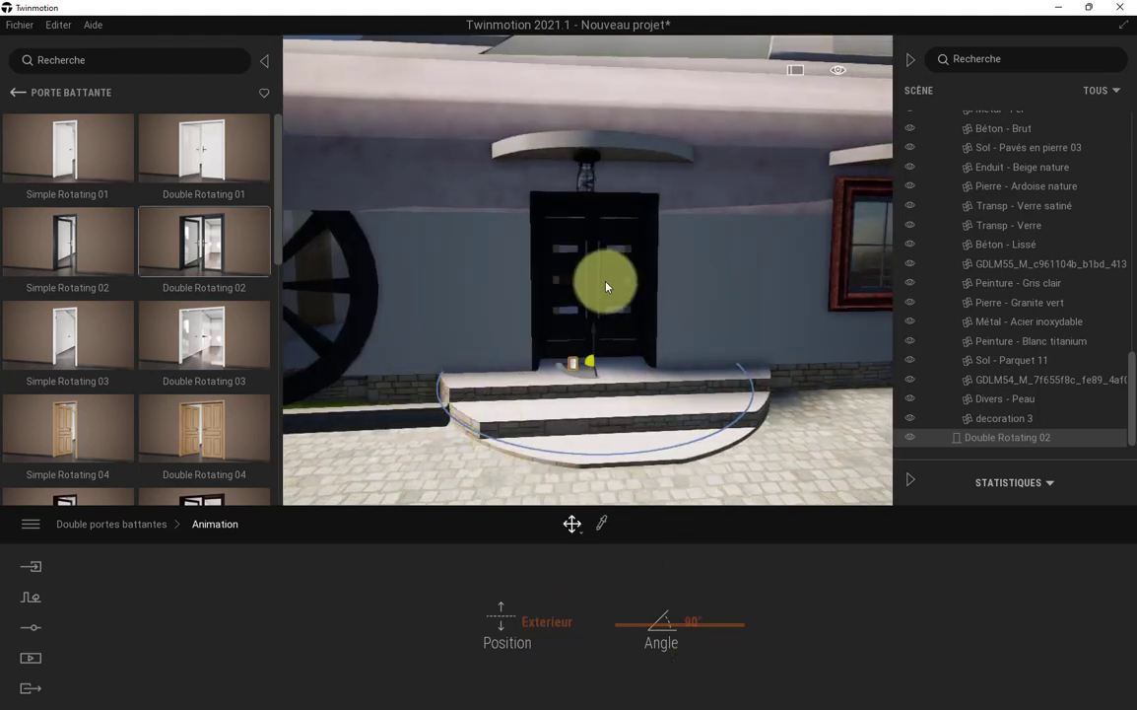
{"action": "scroll", "coordinate": [606, 286], "scroll_direction": "up", "scroll_amount": 2}
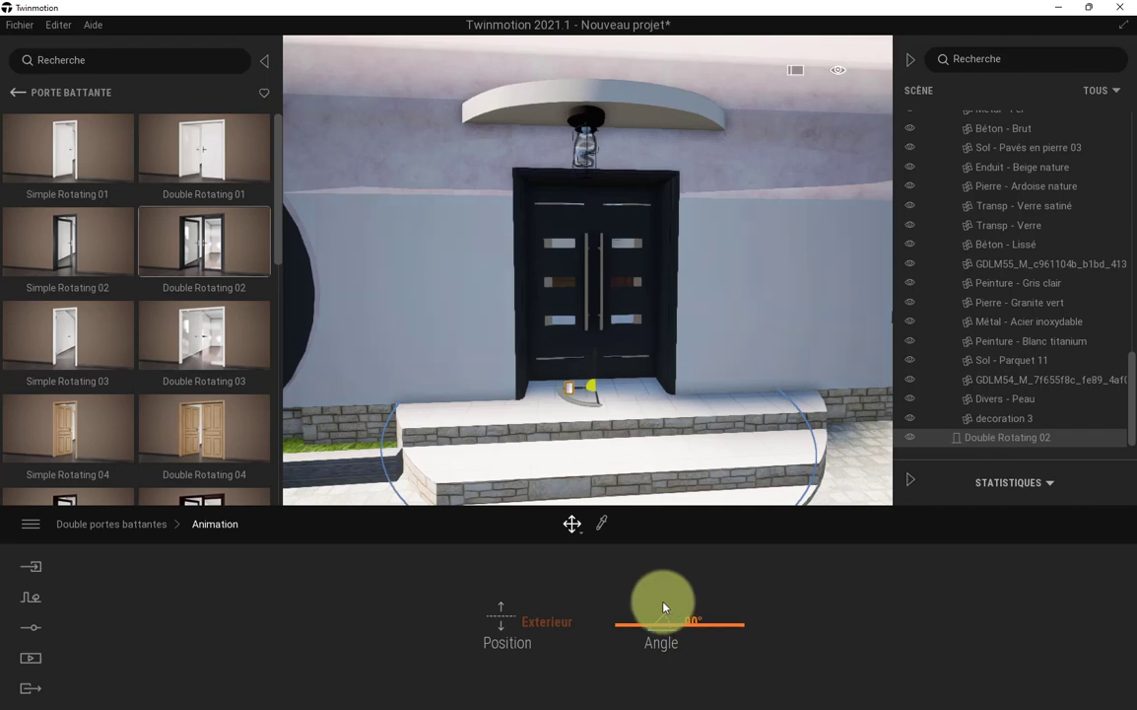
{"action": "left_click", "coordinate": [99, 526]}
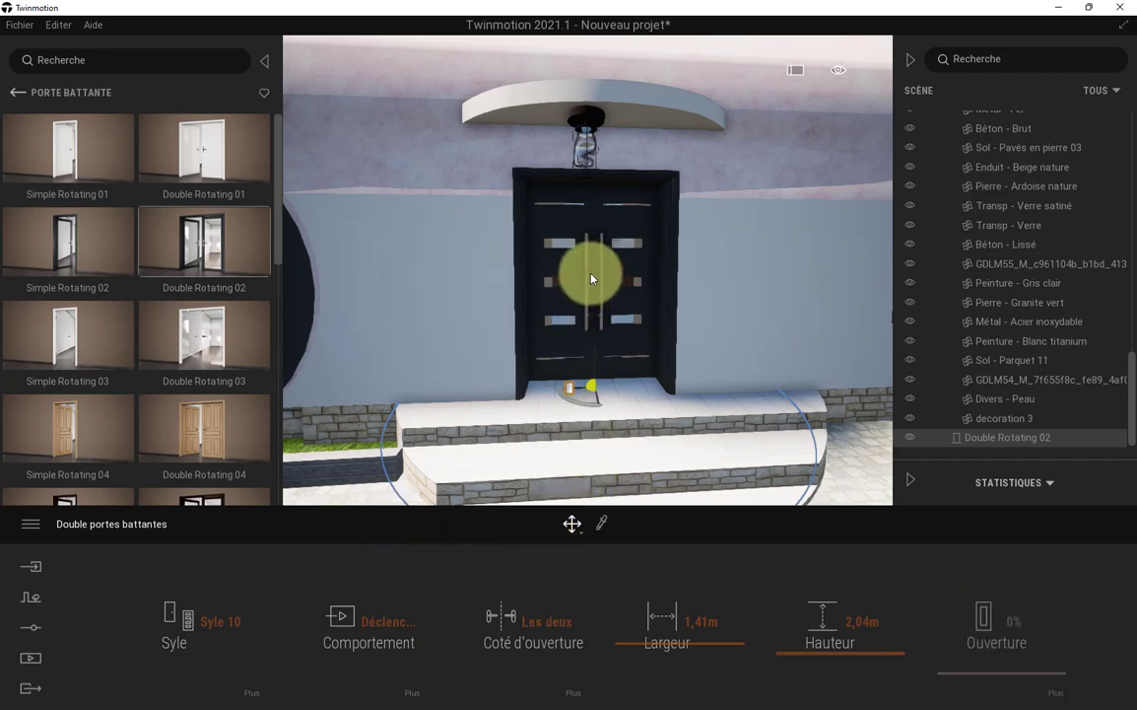
{"action": "scroll", "coordinate": [592, 276], "scroll_direction": "down", "scroll_amount": 5}
{"action": "scroll", "coordinate": [591, 277], "scroll_direction": "up", "scroll_amount": 5}
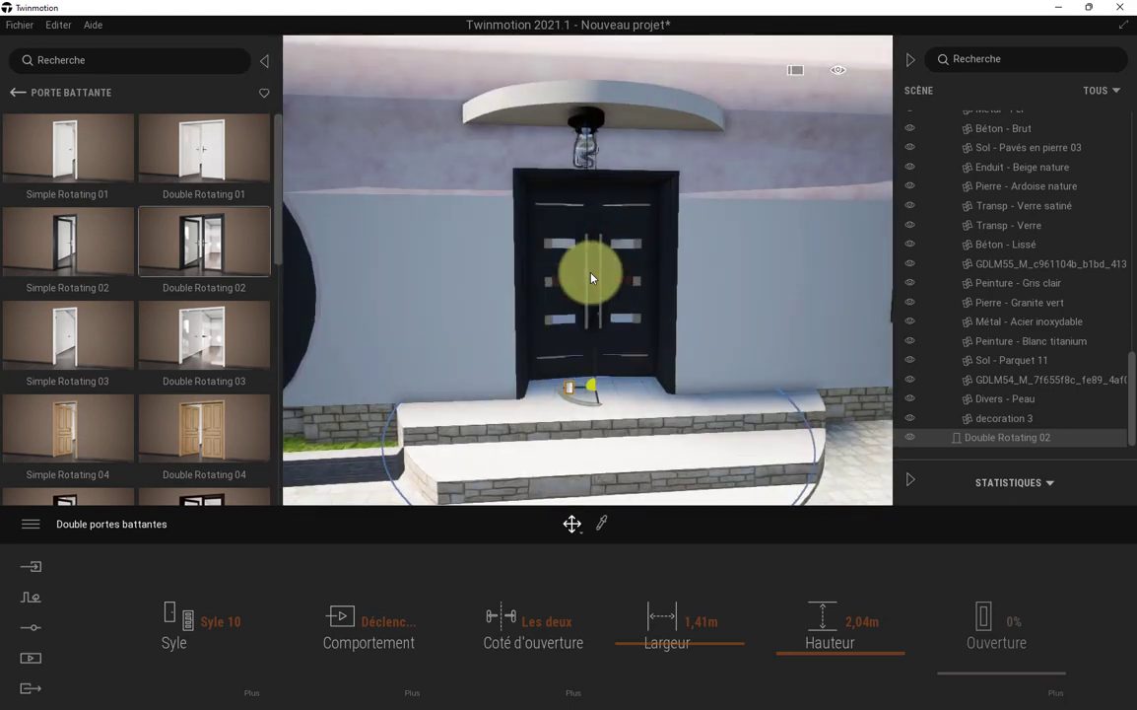
{"action": "scroll", "coordinate": [592, 278], "scroll_direction": "down", "scroll_amount": 4}
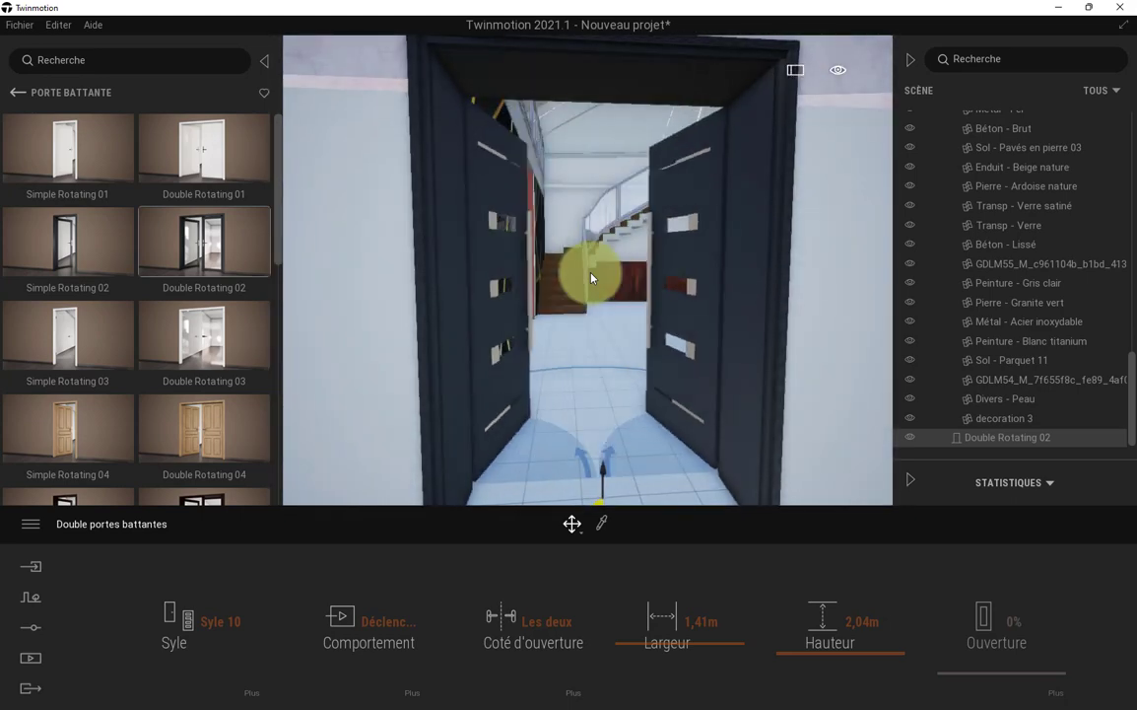
- Test the entrance double door's proximity opening by going through the doorway and backing away to the paved forecourt
{"action": "scroll", "coordinate": [591, 278], "scroll_direction": "up", "scroll_amount": 5}
{"action": "scroll", "coordinate": [591, 278], "scroll_direction": "down", "scroll_amount": 4}
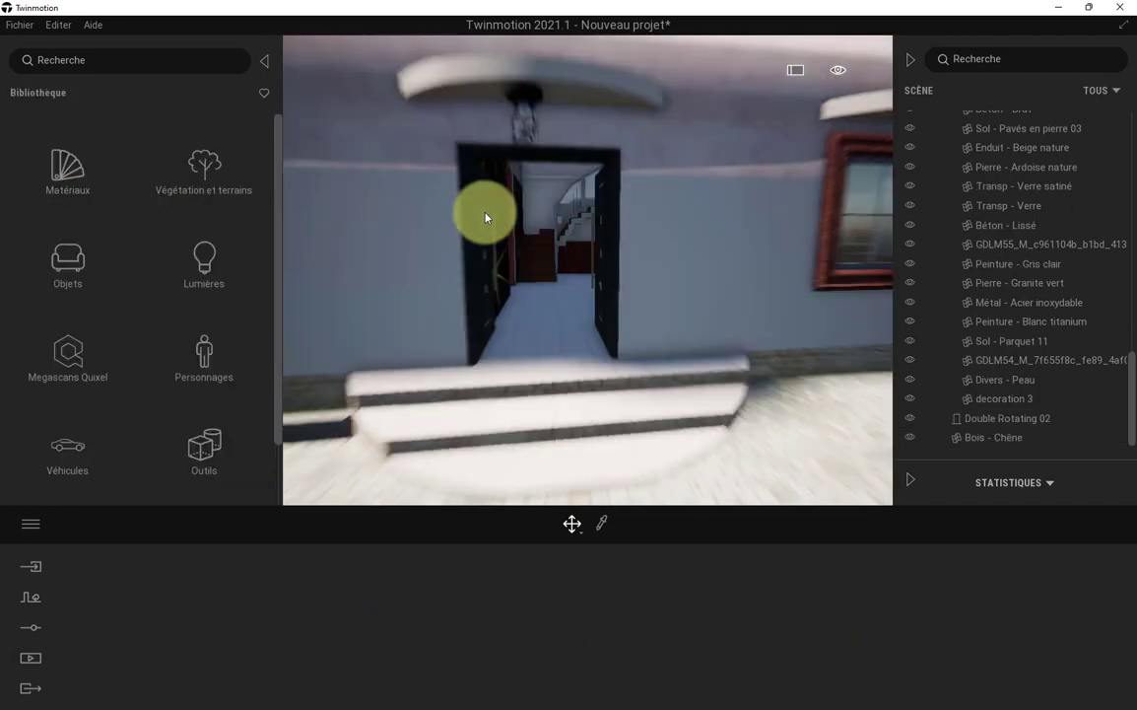
{"action": "scroll", "coordinate": [484, 217], "scroll_direction": "down", "scroll_amount": 4}
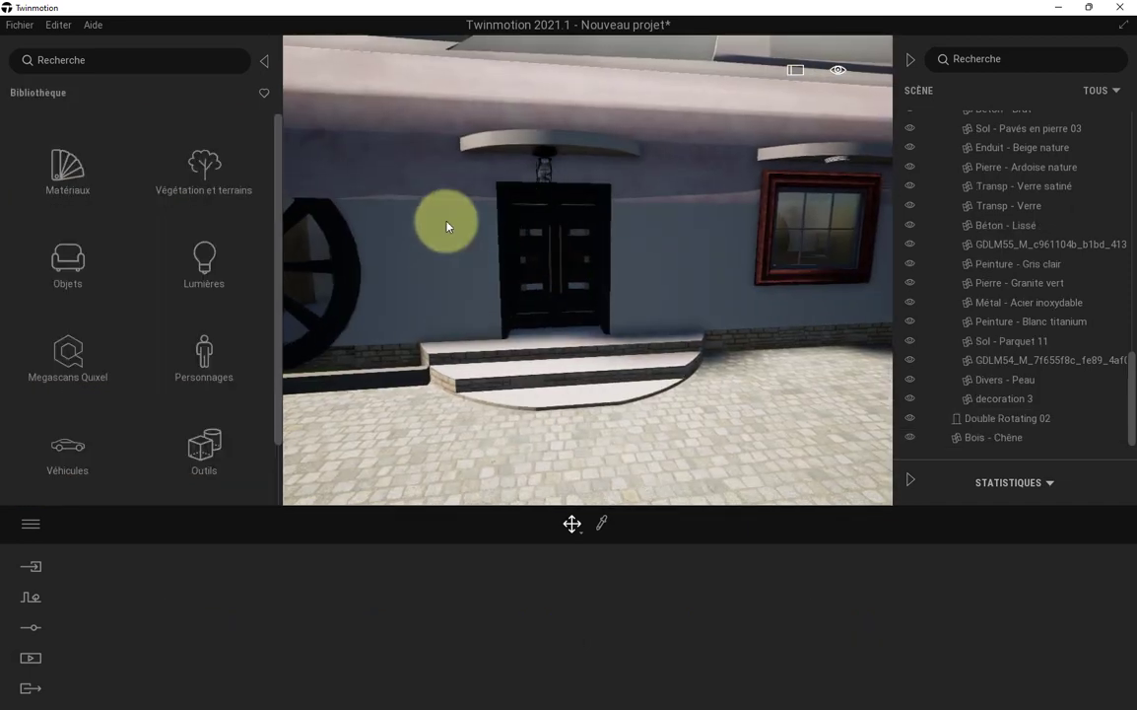
- Place a Rotator from the library's animated systems at the hinge post of the wooden gate's first leaf, beside the white fence
{"action": "left_click_drag", "start_coordinate": [447, 227], "coordinate": [553, 214]}
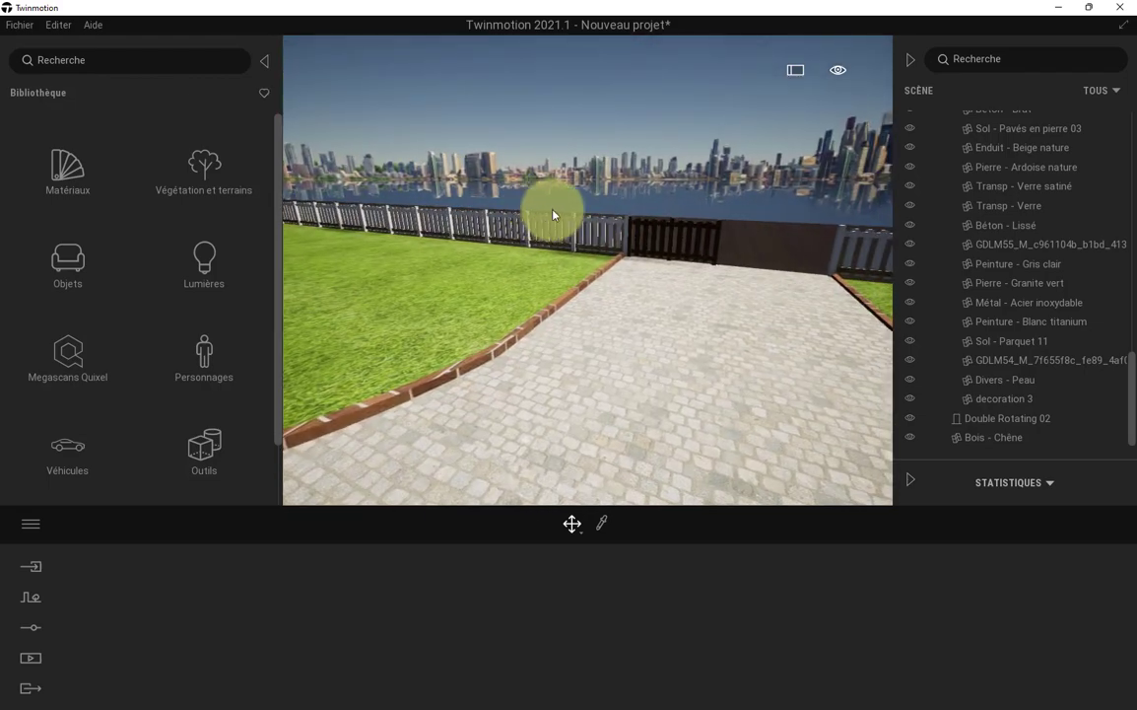
{"action": "left_click_drag", "start_coordinate": [669, 232], "coordinate": [680, 303]}
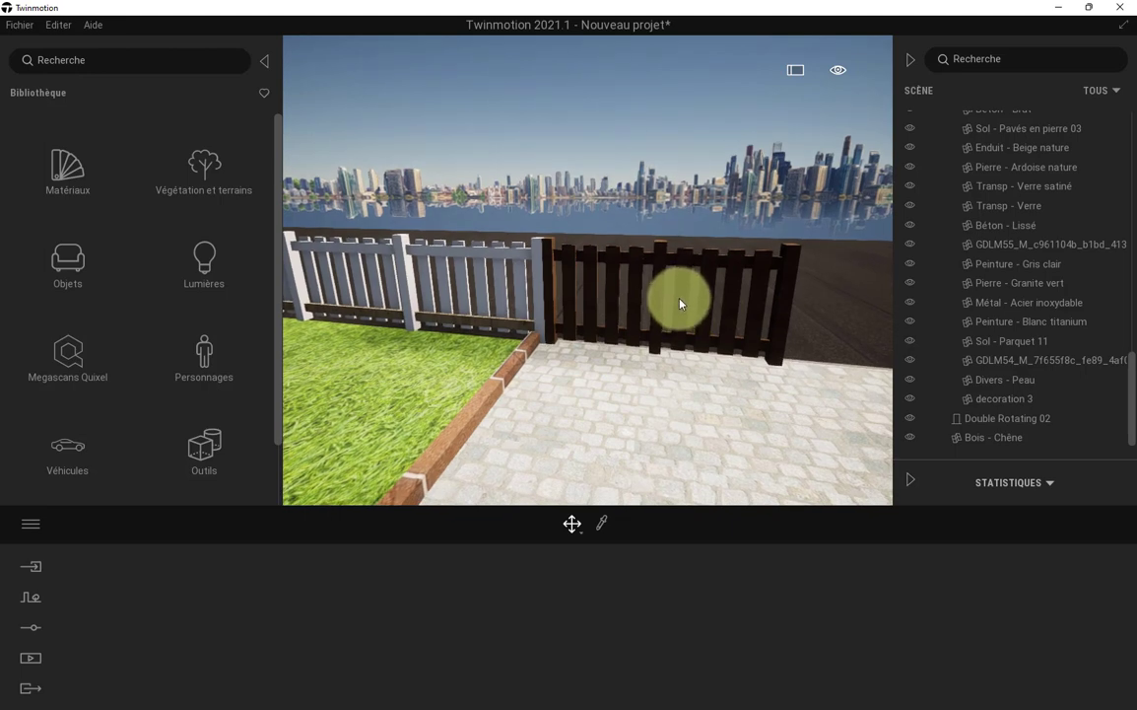
{"action": "left_click_drag", "start_coordinate": [680, 304], "coordinate": [570, 353]}
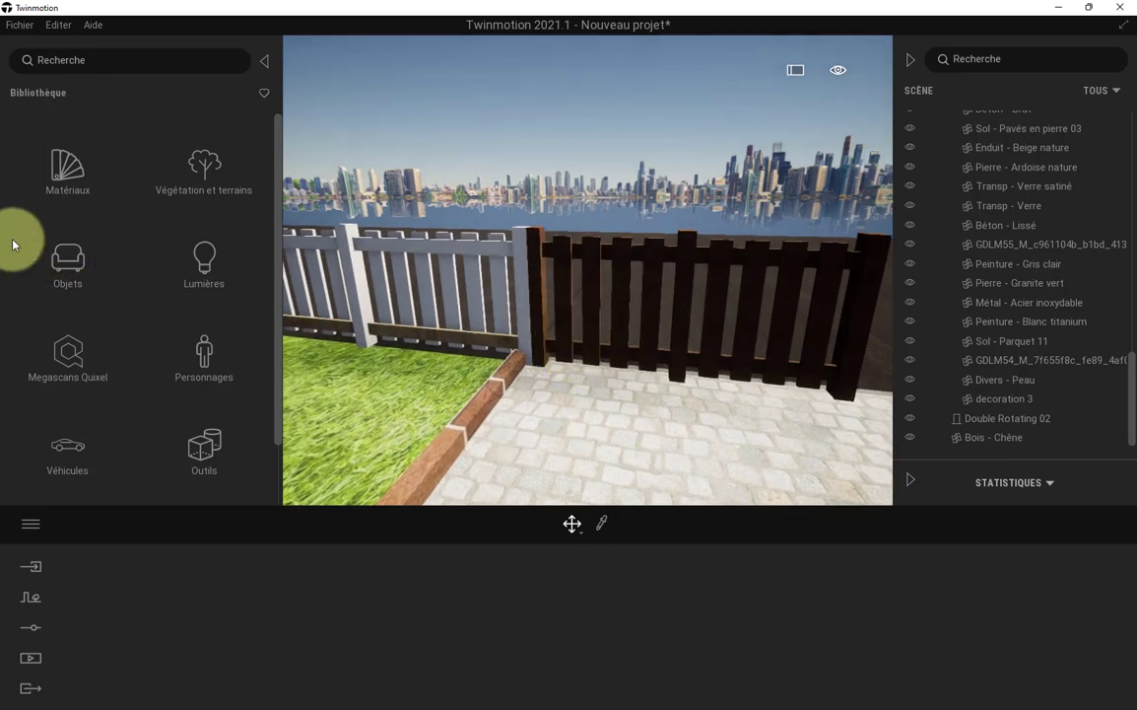
{"action": "left_click", "coordinate": [207, 459]}
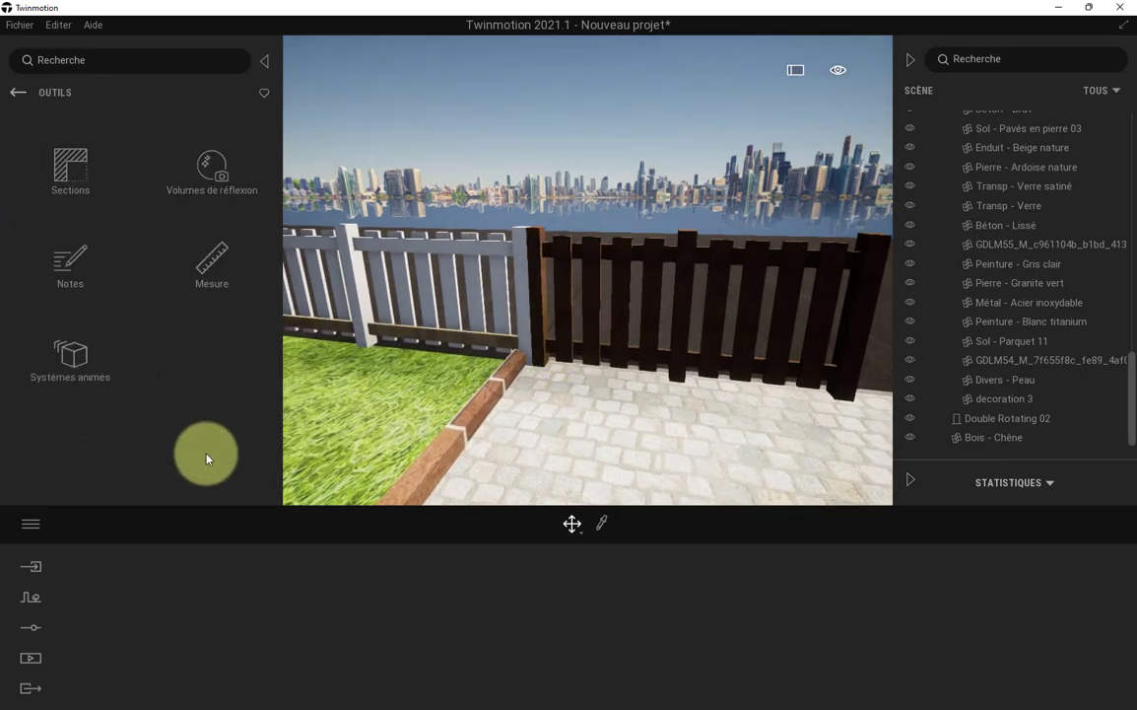
{"action": "left_click", "coordinate": [71, 360]}
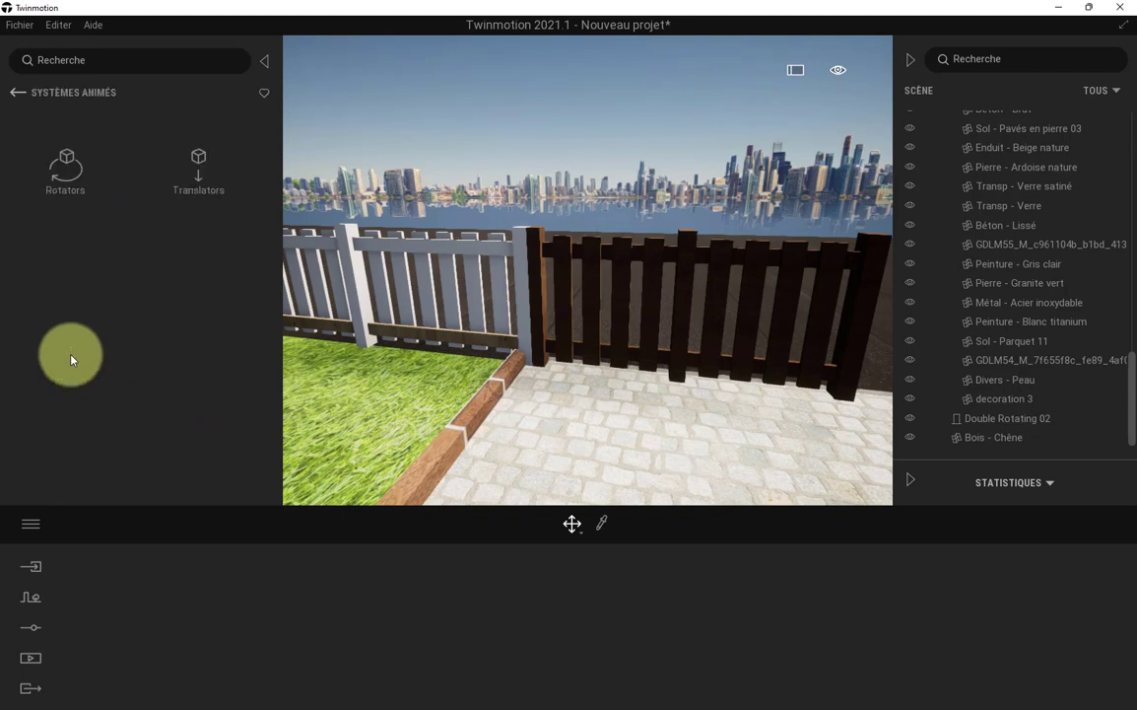
{"action": "left_click", "coordinate": [64, 177]}
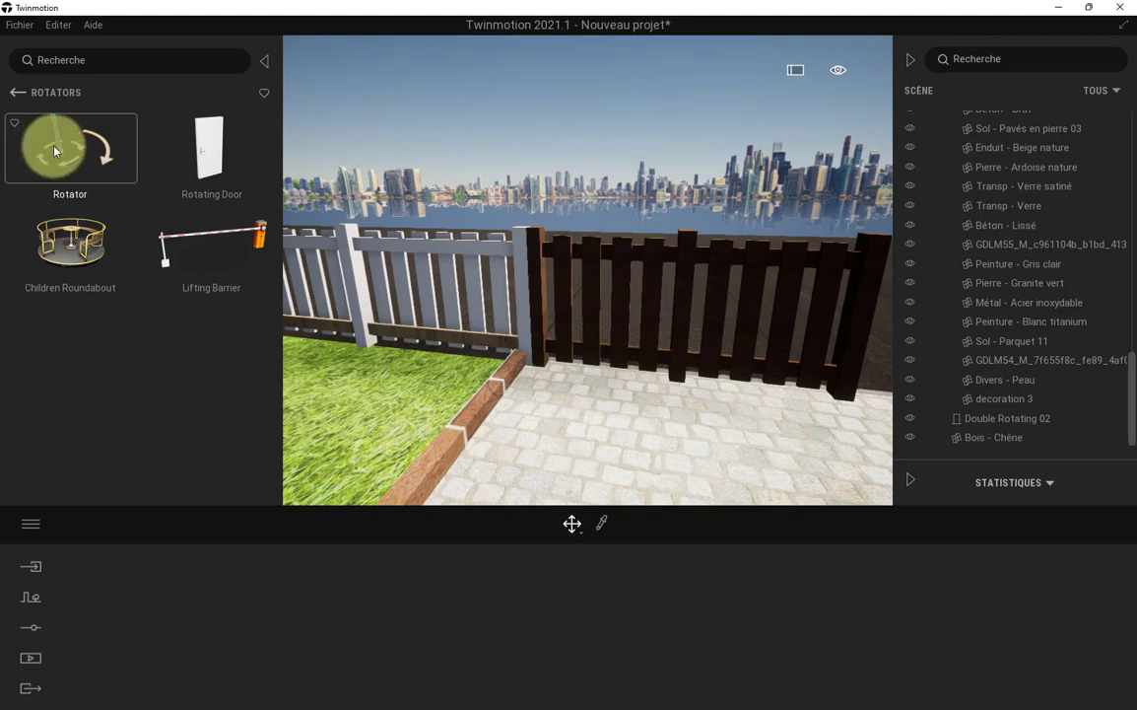
{"action": "left_click_drag", "start_coordinate": [49, 151], "coordinate": [533, 373]}
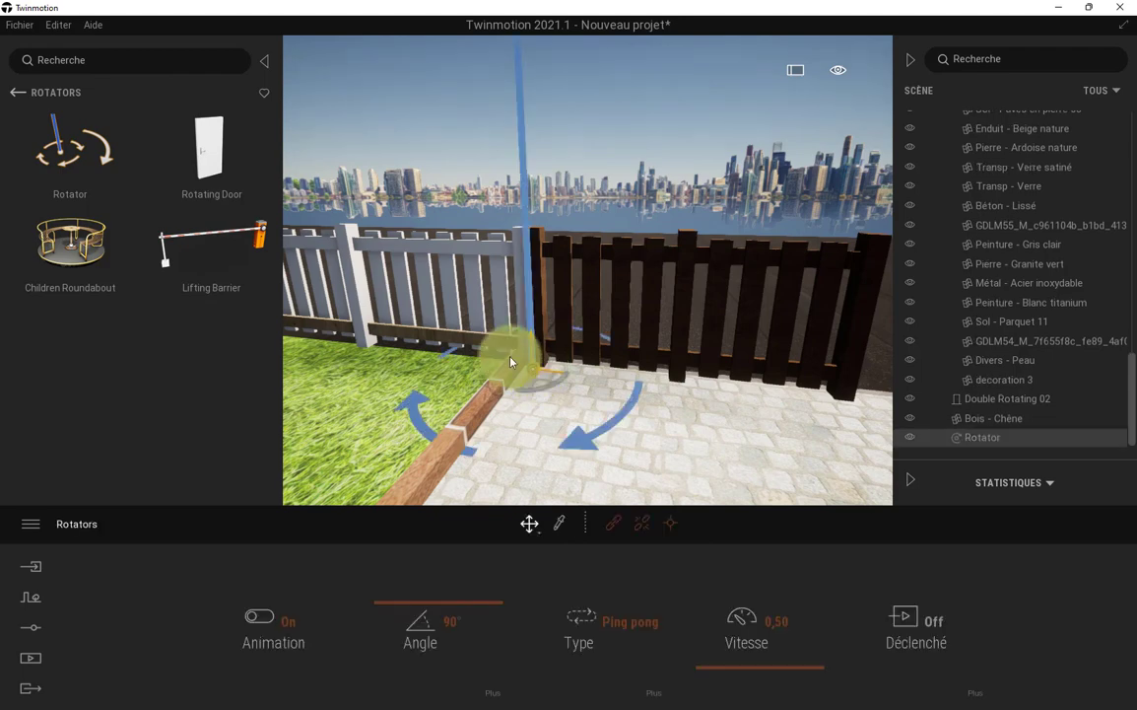
- Link the first gate leaf to the rotator and watch its swing from the driveway
{"action": "left_click", "coordinate": [611, 524]}
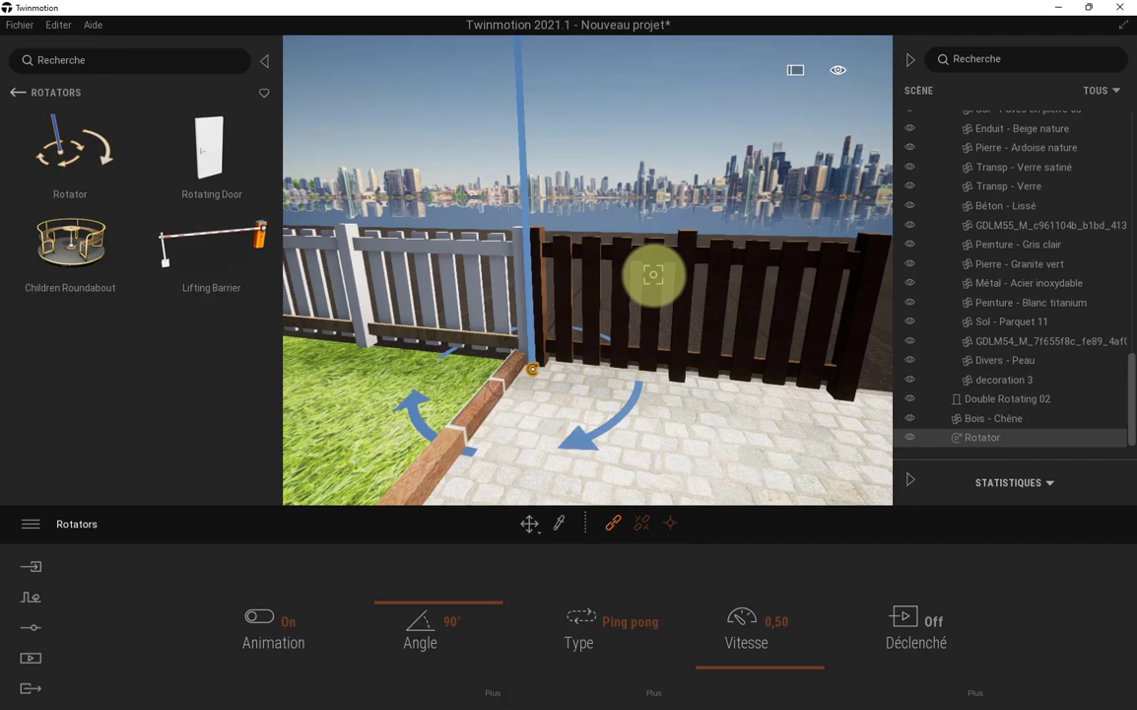
{"action": "left_click", "coordinate": [652, 275]}
{"action": "scroll", "coordinate": [652, 275], "scroll_direction": "down", "scroll_amount": 5}
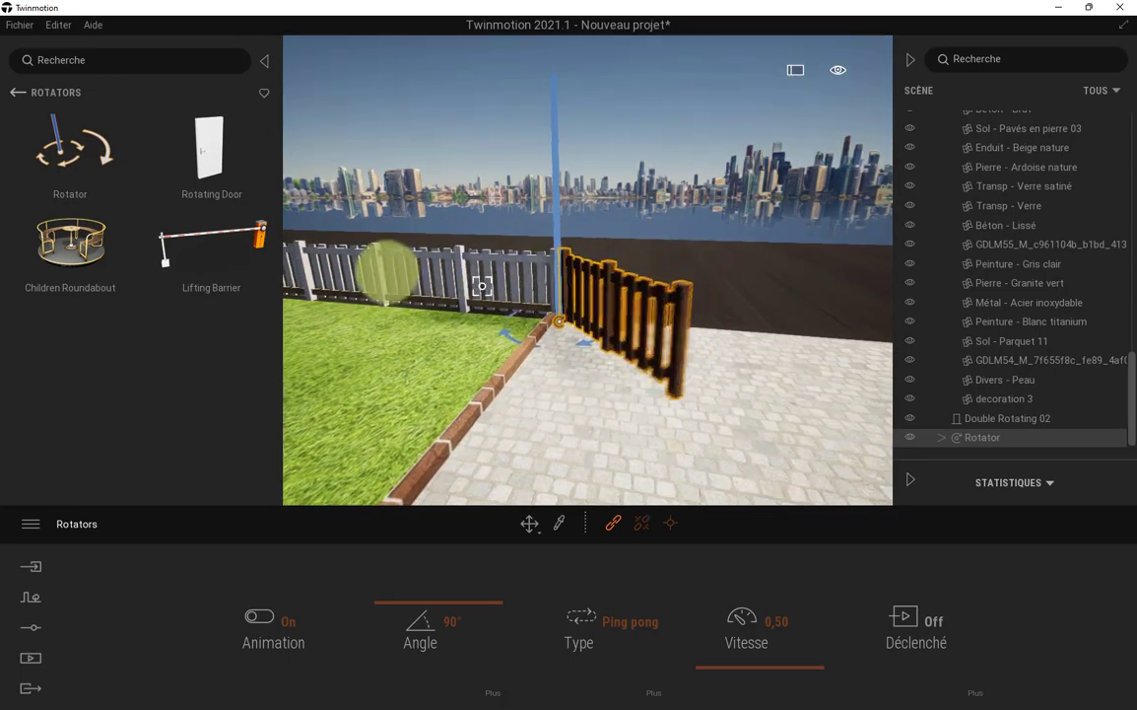
{"action": "left_click_drag", "start_coordinate": [389, 268], "coordinate": [424, 256]}
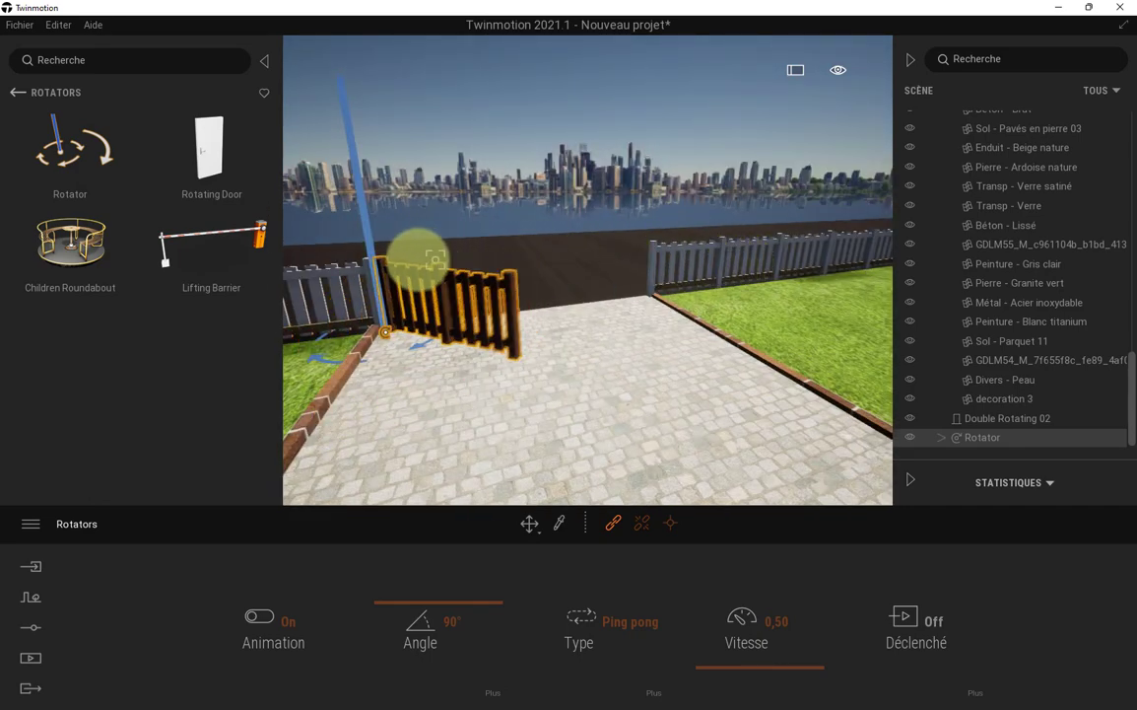
{"action": "key", "text": "Left"}
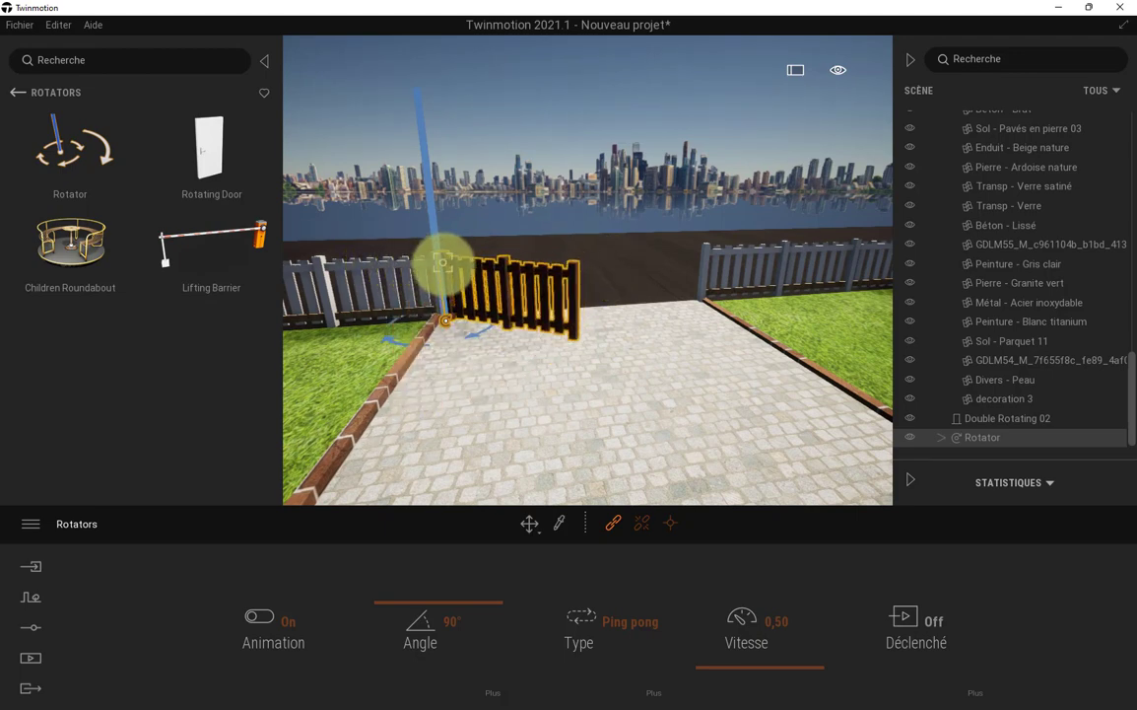
{"action": "key", "text": "Up"}
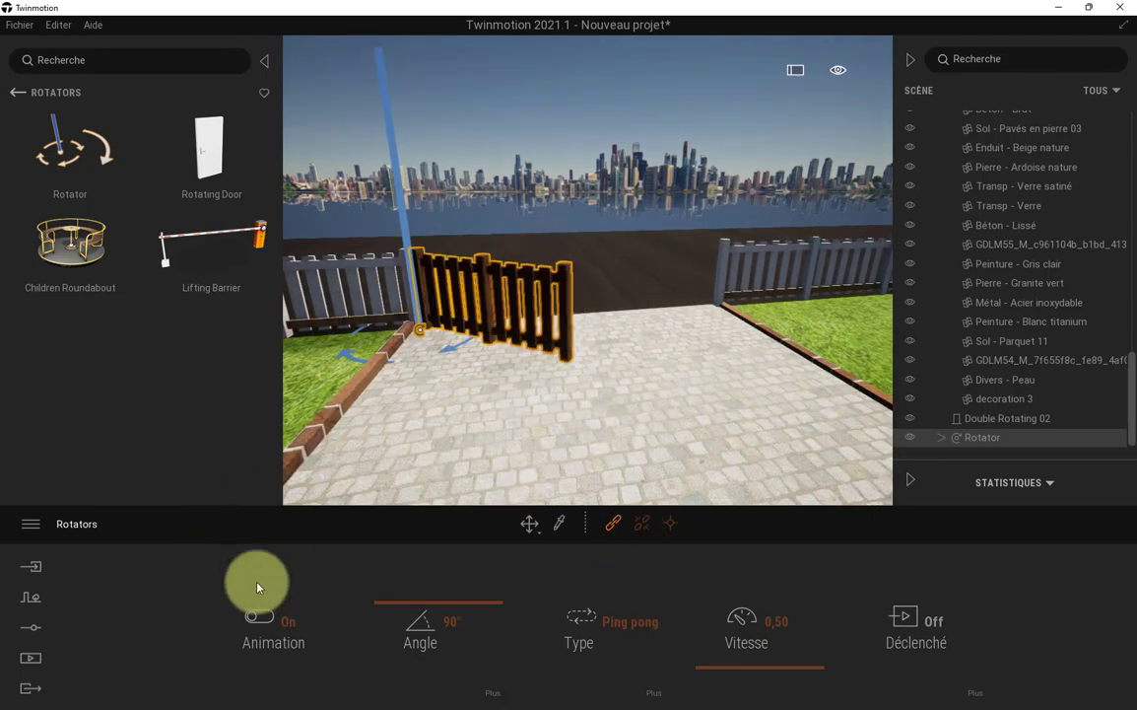
- Switch off the rotator's animation and copy it once as an instance along the gate to the second leaf
{"action": "left_click", "coordinate": [264, 617]}
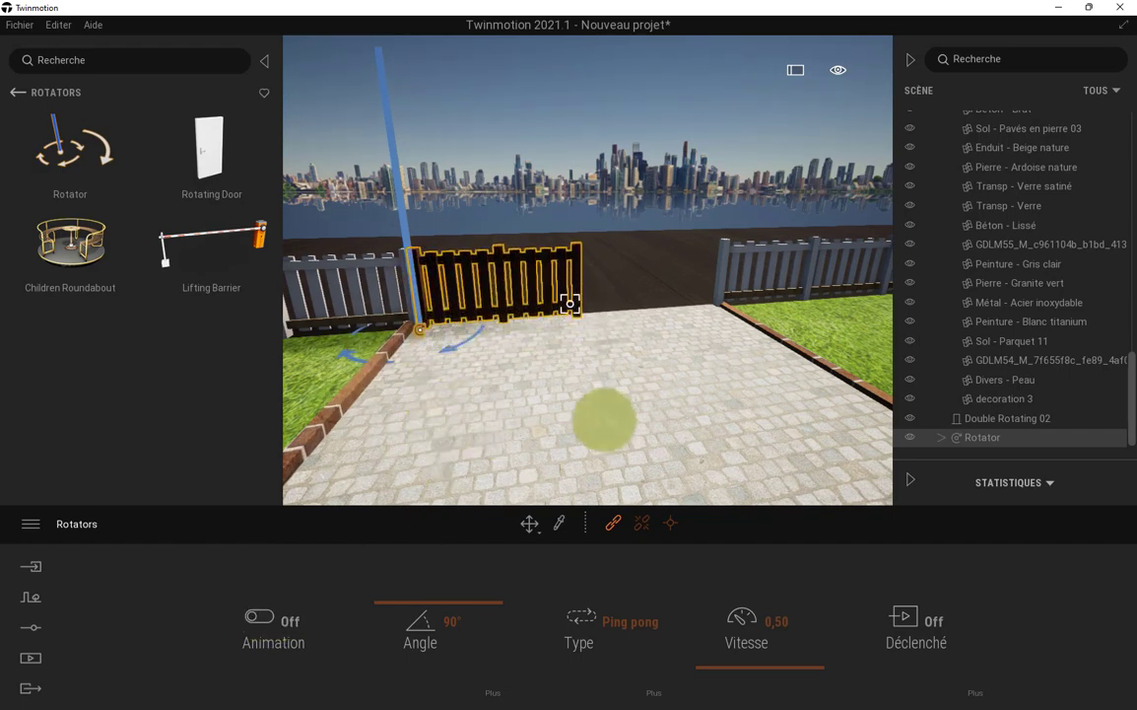
{"action": "left_click", "coordinate": [450, 311]}
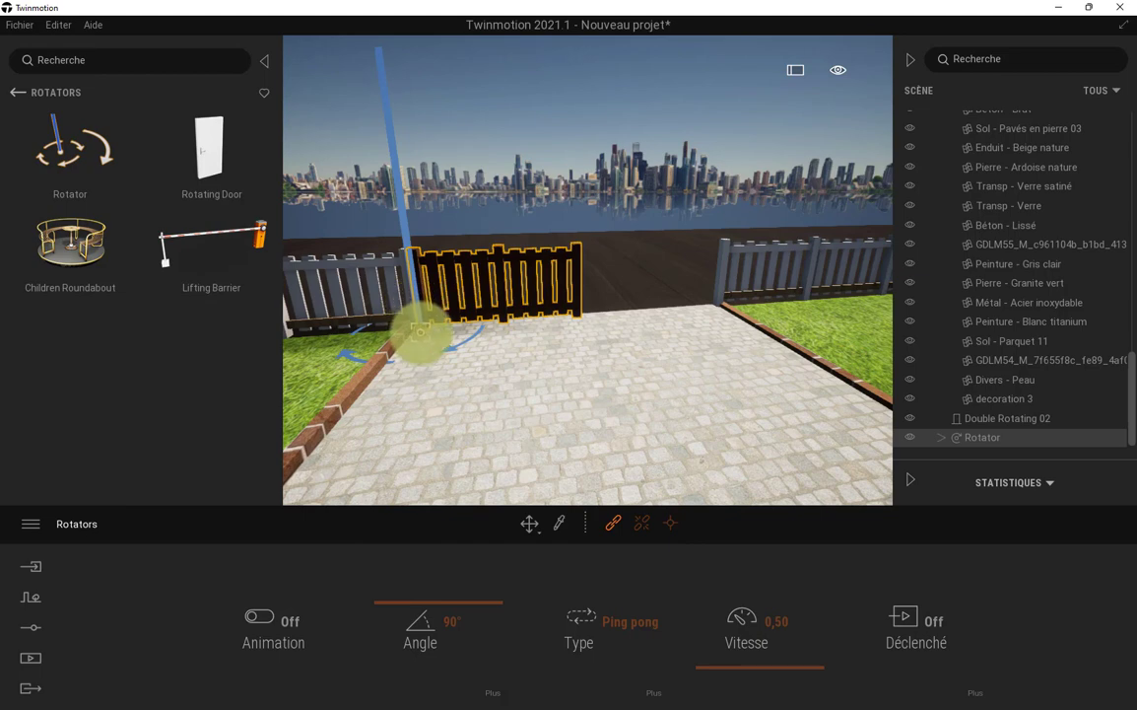
{"action": "left_click_drag", "start_coordinate": [435, 334], "coordinate": [414, 334]}
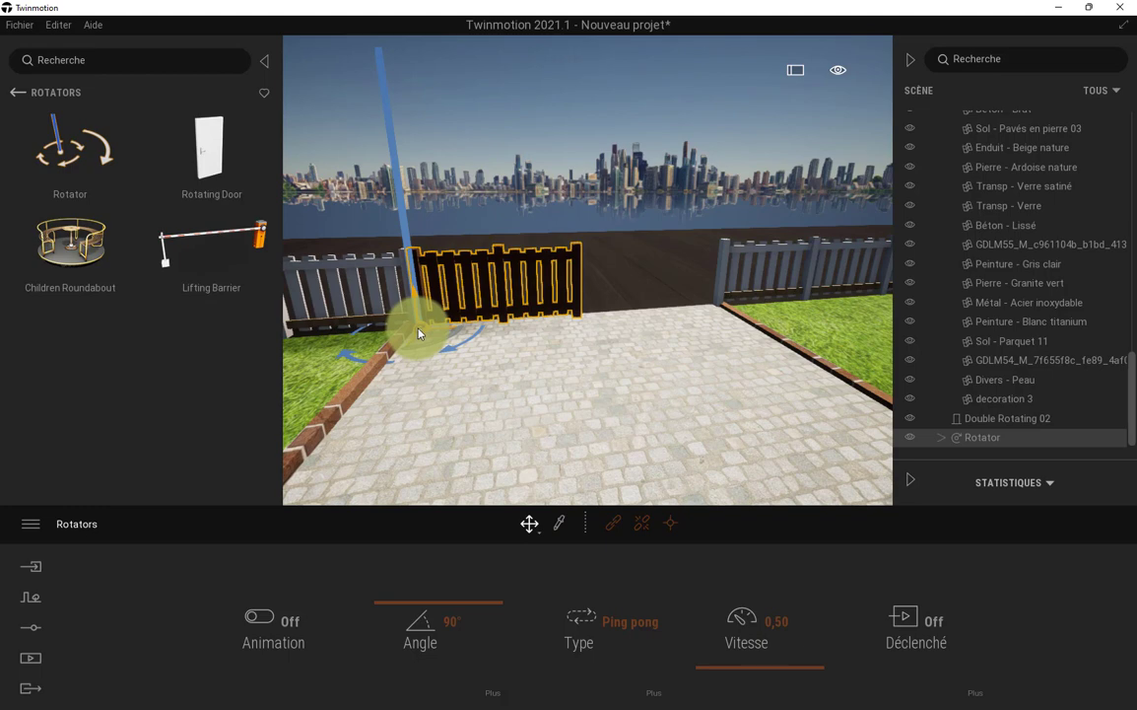
{"action": "left_click_drag", "start_coordinate": [421, 333], "coordinate": [587, 323]}
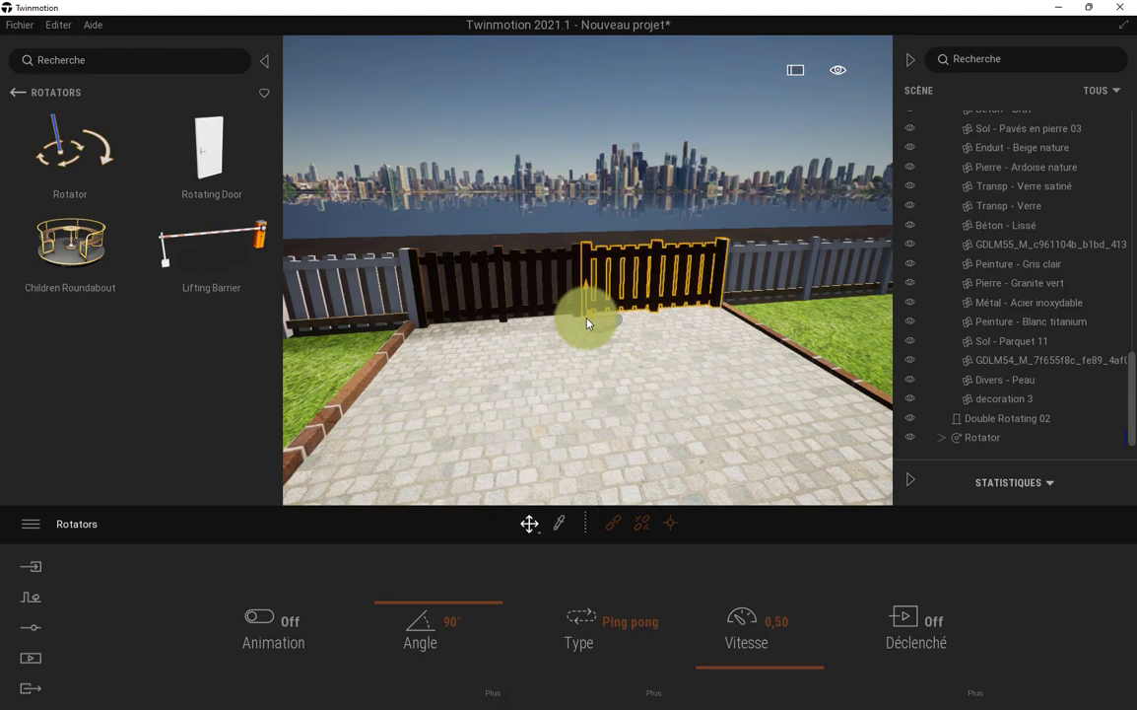
{"action": "left_click_drag", "start_coordinate": [588, 323], "coordinate": [588, 323], "text": "shift"}
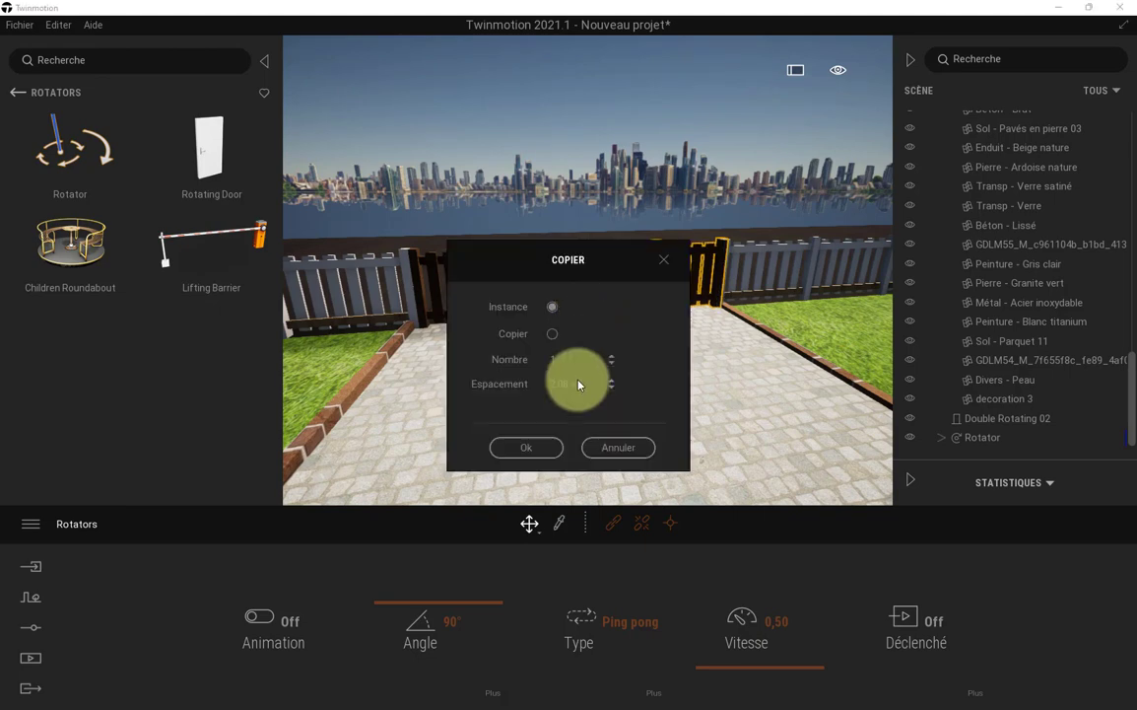
{"action": "left_click", "coordinate": [530, 447]}
- Move the copied rotator to the second gate leaf's hinge post, beside the white fence at the lawn edge
{"action": "left_click_drag", "start_coordinate": [533, 363], "coordinate": [604, 426]}
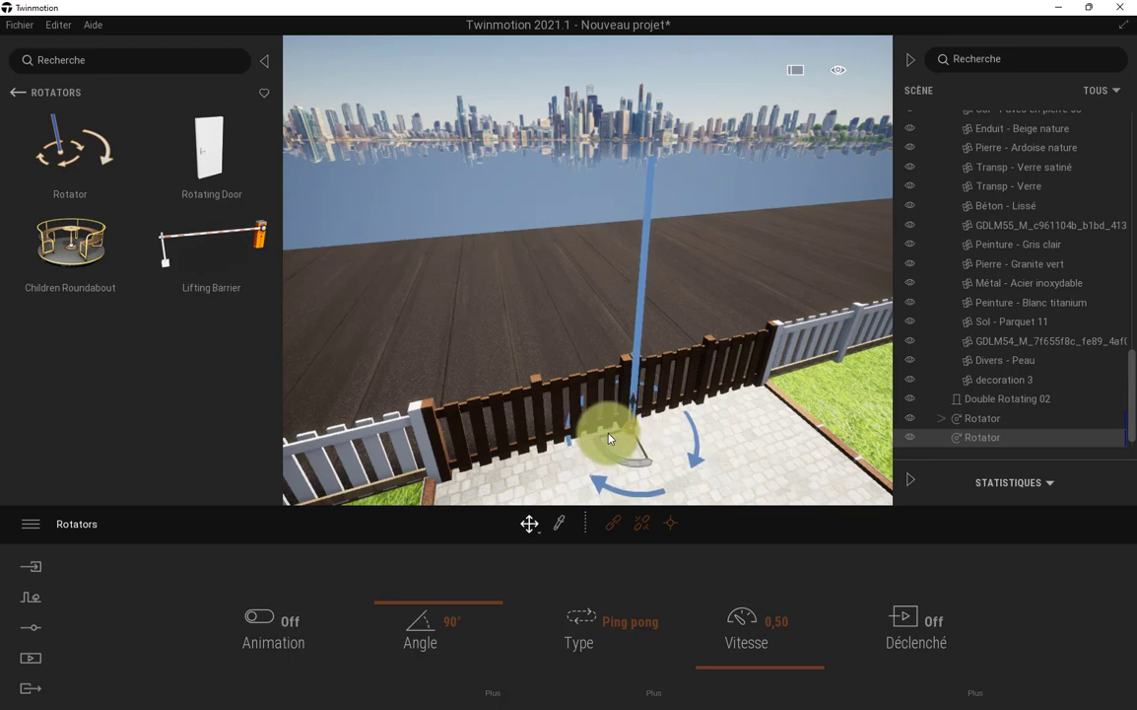
{"action": "left_click_drag", "start_coordinate": [628, 431], "coordinate": [745, 401]}
{"action": "left_click_drag", "start_coordinate": [745, 401], "coordinate": [747, 401]}
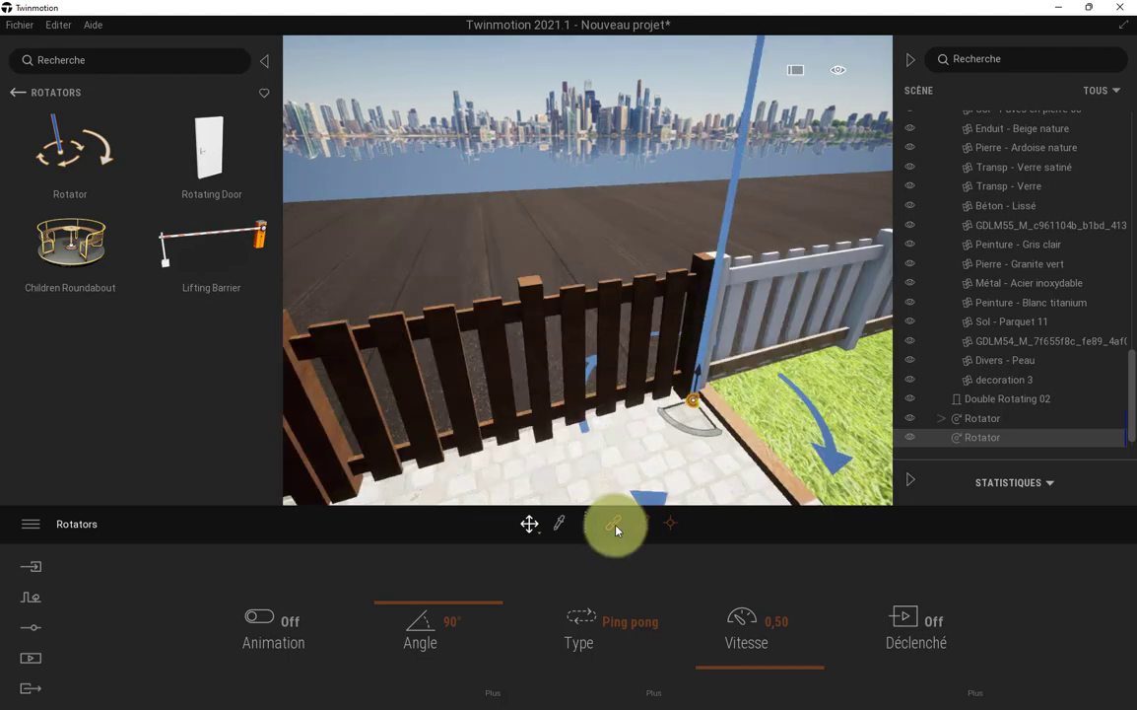
- Link the second gate leaf to the copied rotator
{"action": "left_click", "coordinate": [615, 526]}
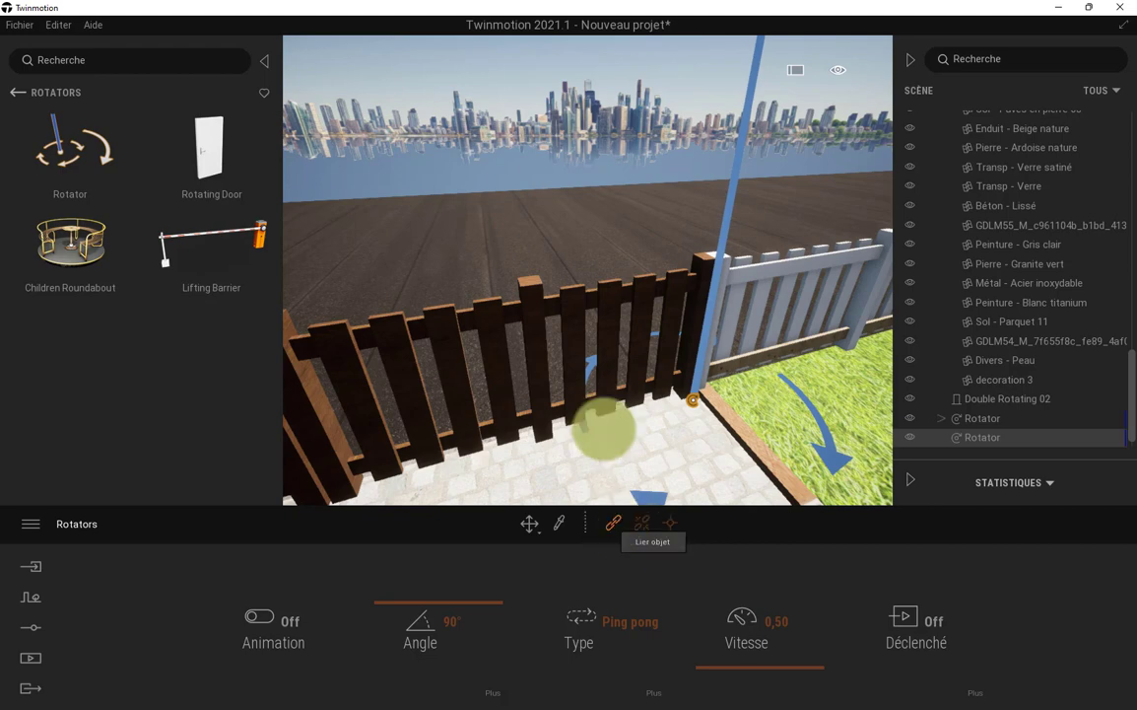
{"action": "left_click", "coordinate": [531, 297]}
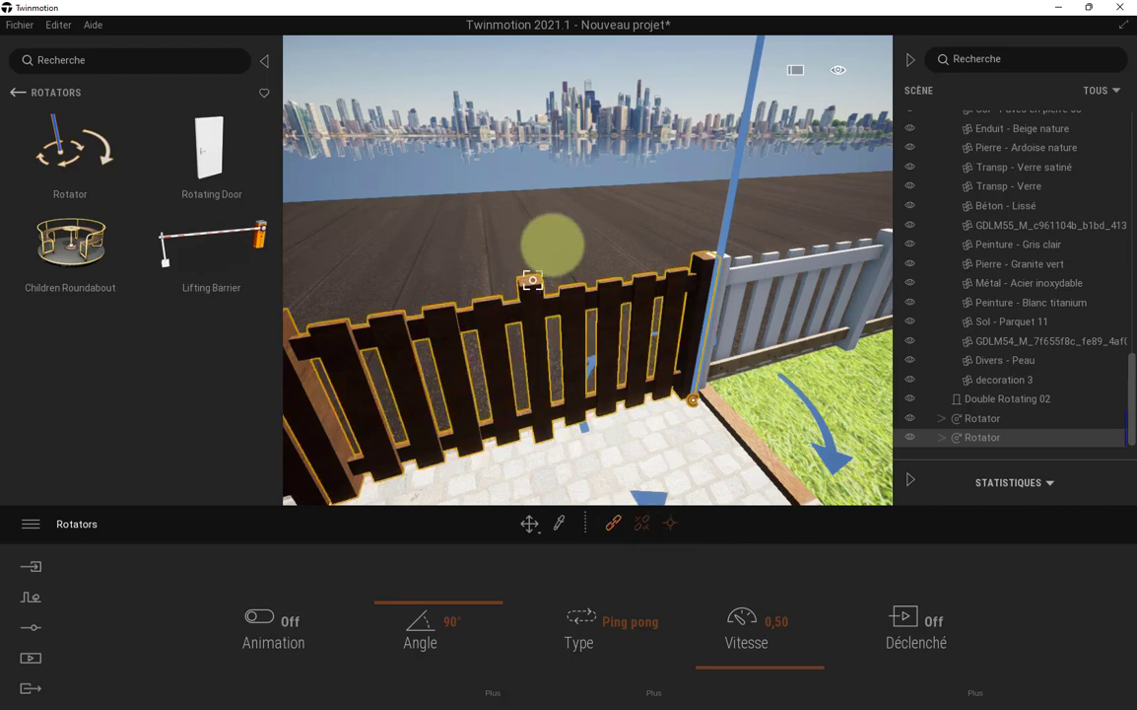
{"action": "scroll", "coordinate": [635, 239], "scroll_direction": "down", "scroll_amount": 5}
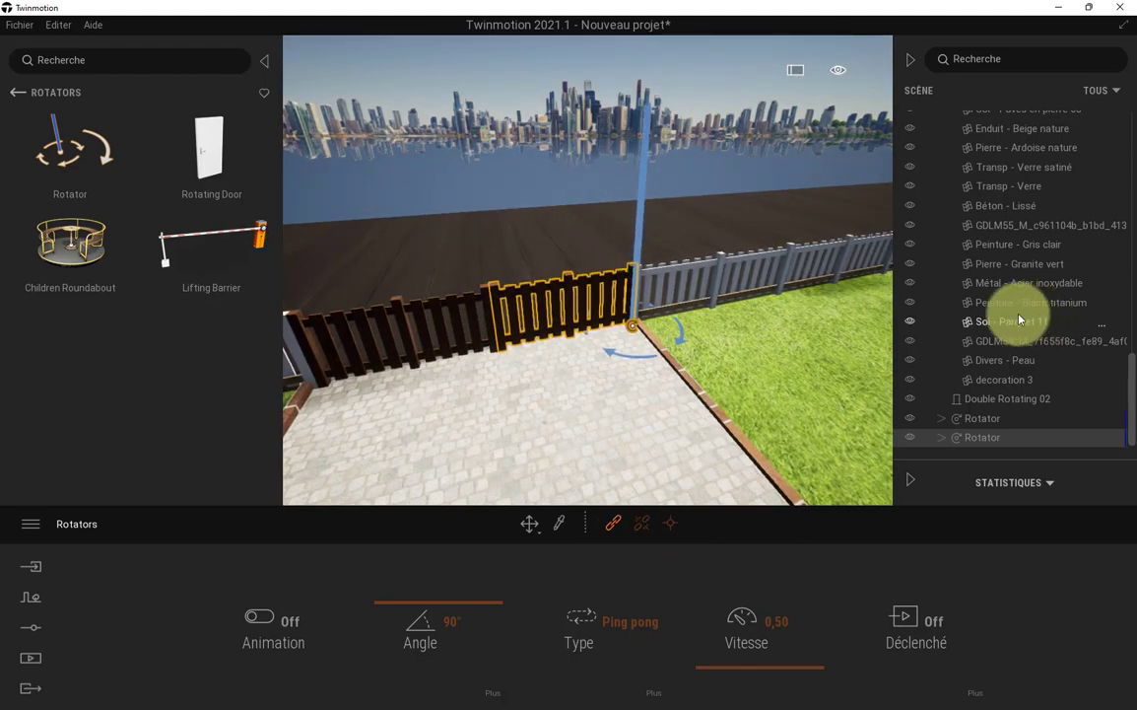
- Switch on the gate rotators' Animation and Déclenché options so that both leaves open by proximity trigger
{"action": "left_click", "coordinate": [252, 618]}
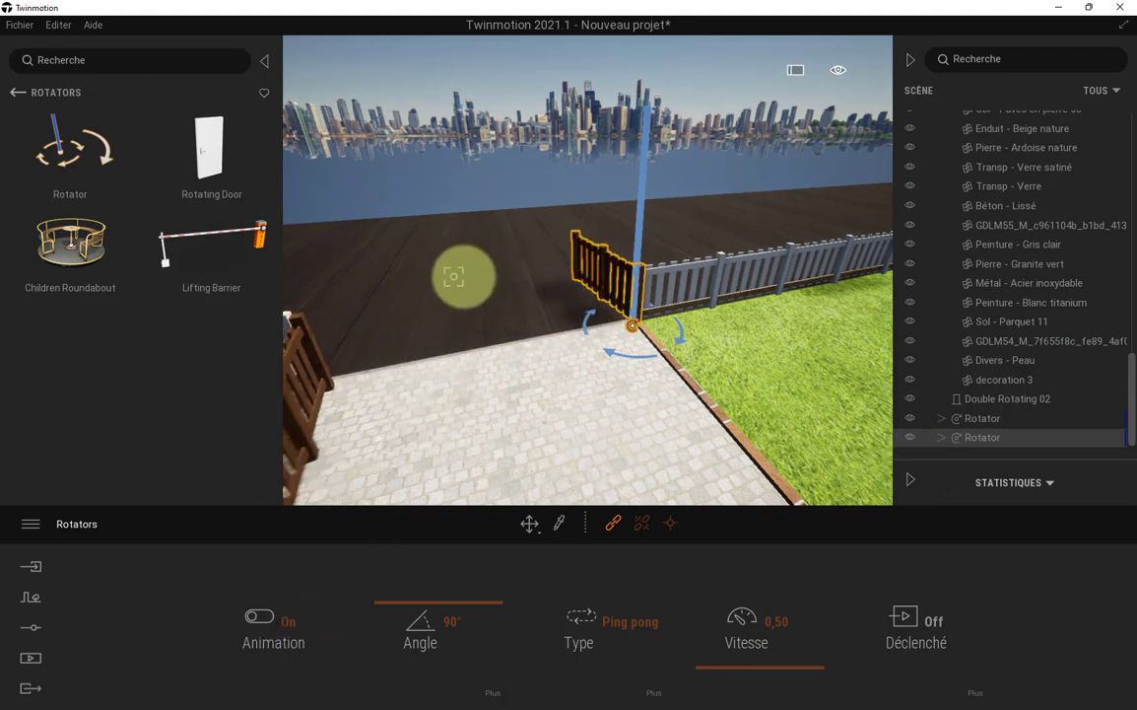
{"action": "scroll", "coordinate": [466, 277], "scroll_direction": "down", "scroll_amount": 4}
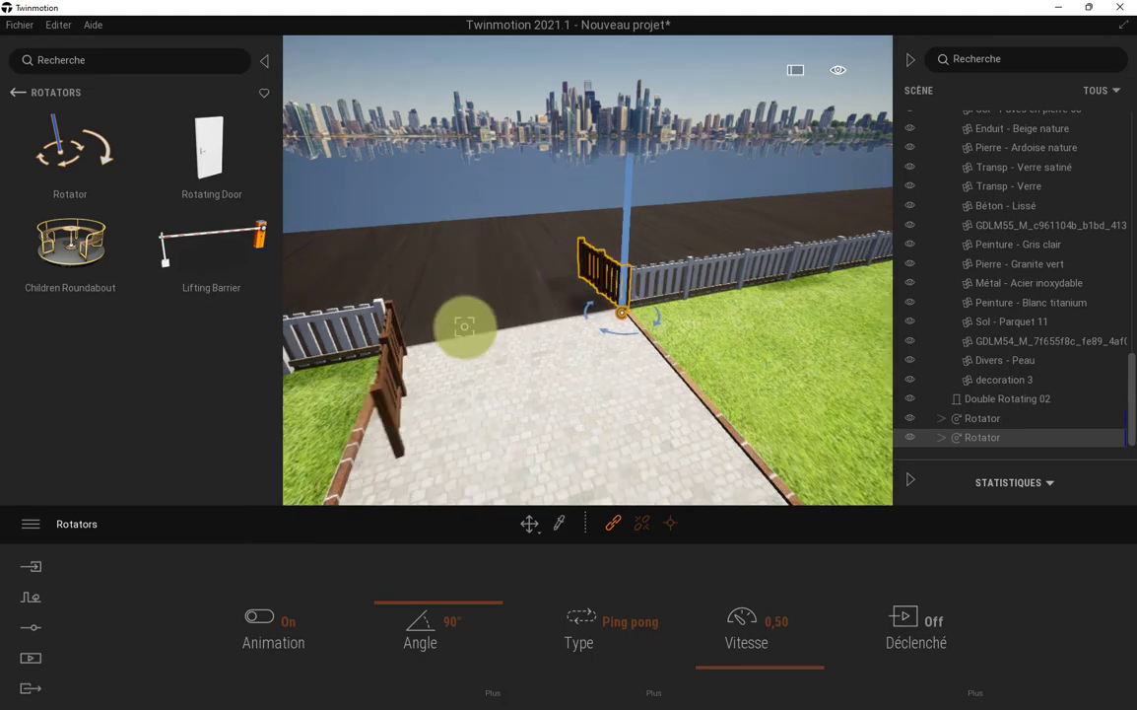
{"action": "left_click", "coordinate": [909, 621]}
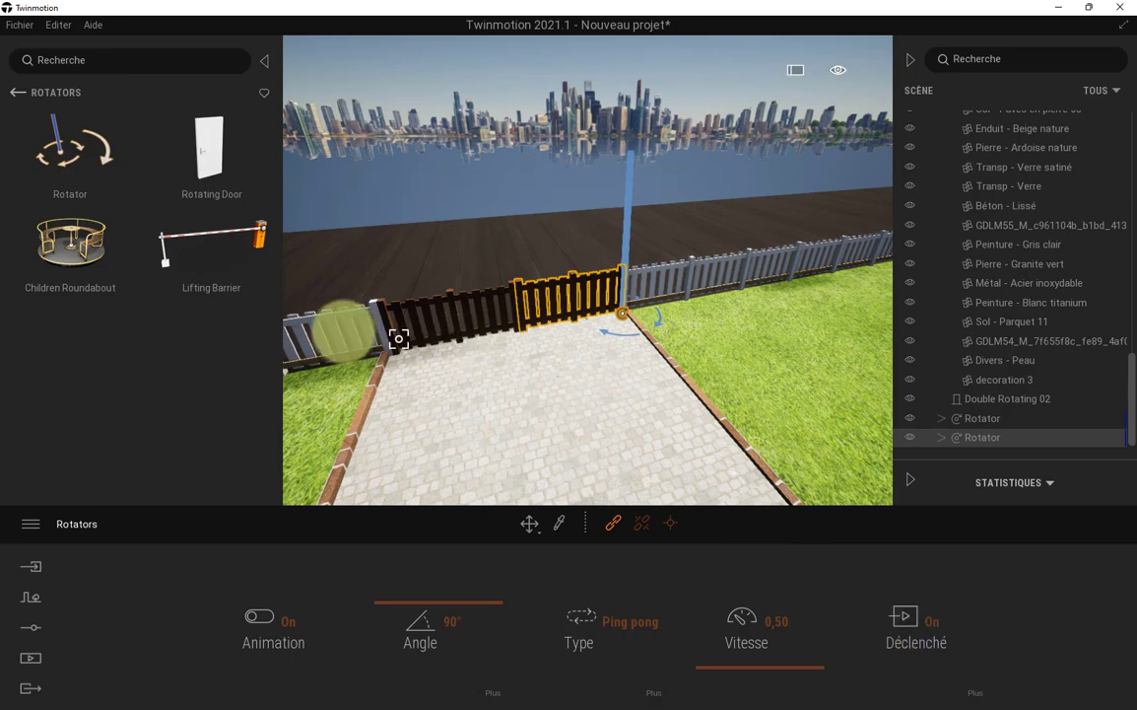
- Test the gate's triggered opening by repeatedly approaching and backing away from the two leaves
{"action": "scroll", "coordinate": [394, 324], "scroll_direction": "up", "scroll_amount": 6}
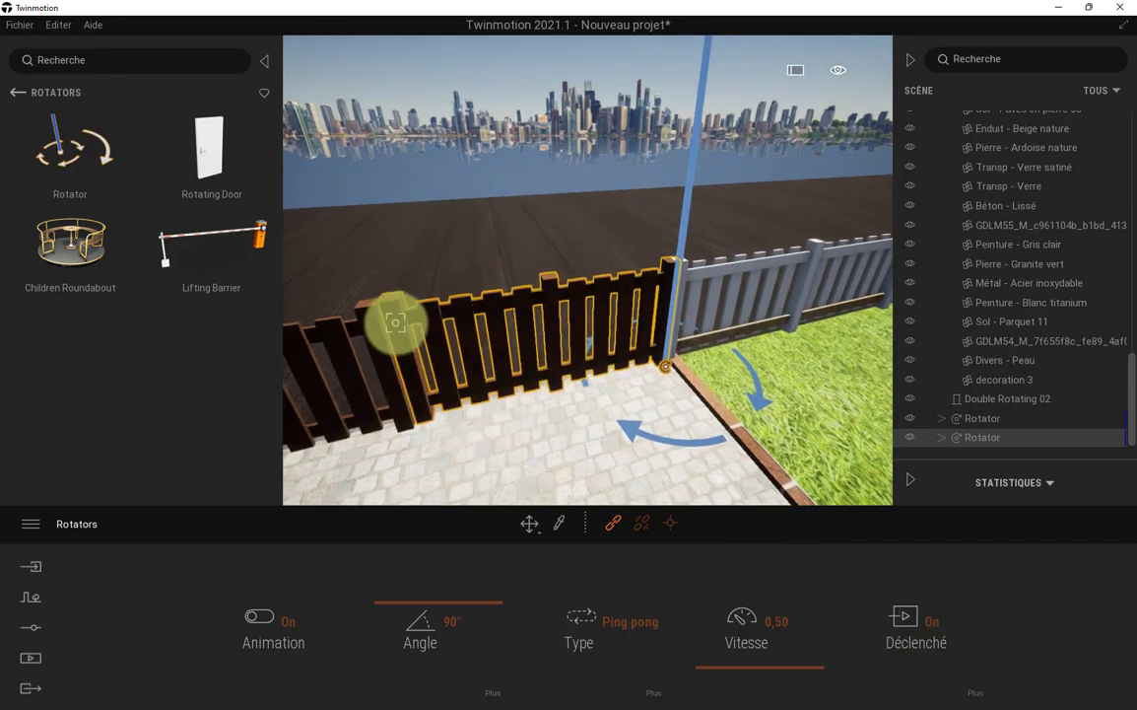
{"action": "scroll", "coordinate": [395, 323], "scroll_direction": "down", "scroll_amount": 6}
{"action": "scroll", "coordinate": [381, 329], "scroll_direction": "up", "scroll_amount": 4}
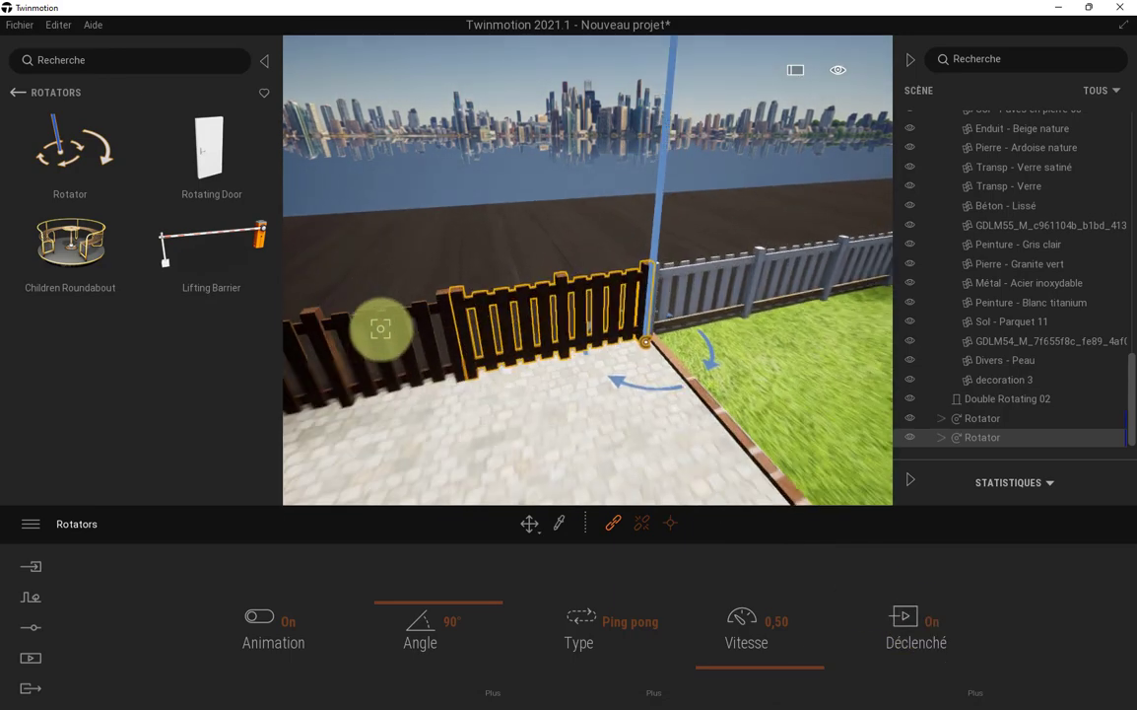
{"action": "scroll", "coordinate": [380, 329], "scroll_direction": "up", "scroll_amount": 4}
{"action": "scroll", "coordinate": [380, 329], "scroll_direction": "down", "scroll_amount": 6}
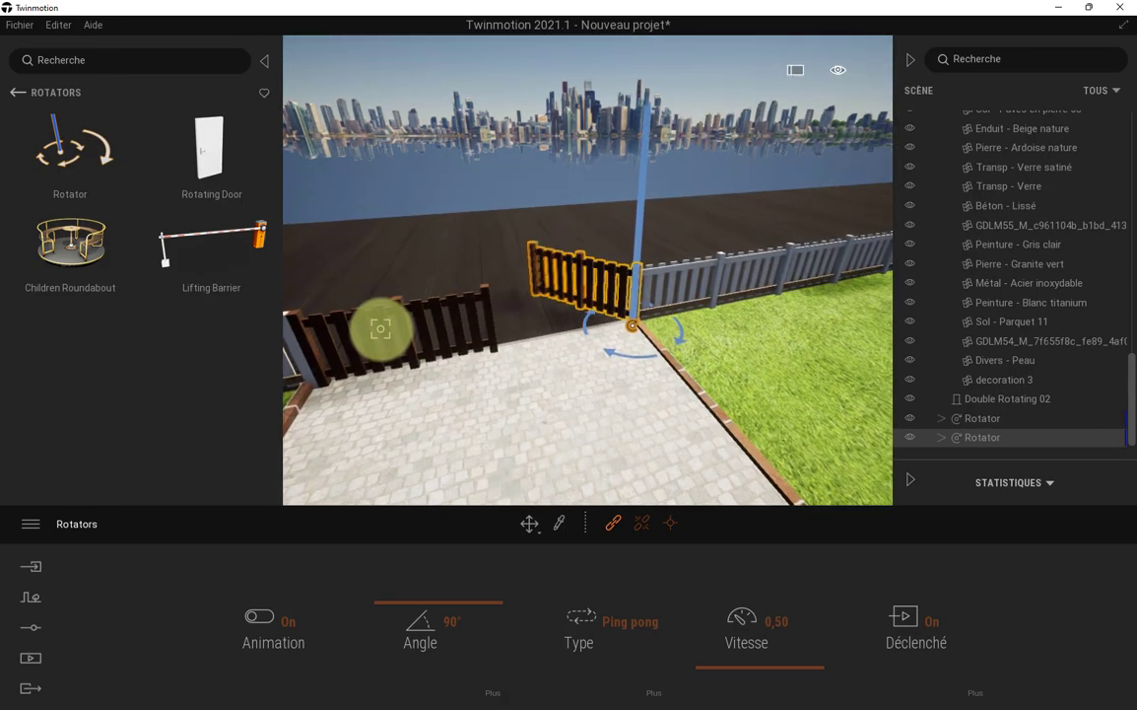
- Deselect the rotator and examine the double gate and house from outside the fence
{"action": "key", "text": "Escape"}
{"action": "right_click_drag", "start_coordinate": [398, 300], "coordinate": [727, 264]}
{"action": "scroll", "coordinate": [729, 264], "scroll_direction": "down", "scroll_amount": 6}
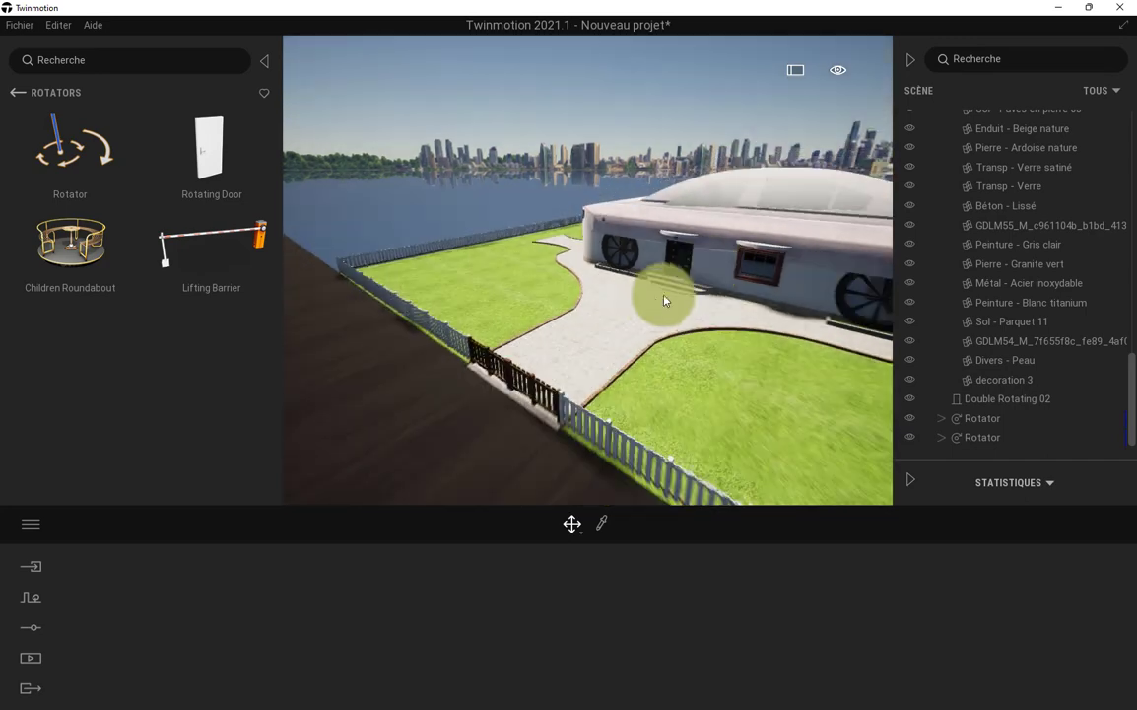
{"action": "right_click_drag", "start_coordinate": [537, 414], "coordinate": [531, 427]}
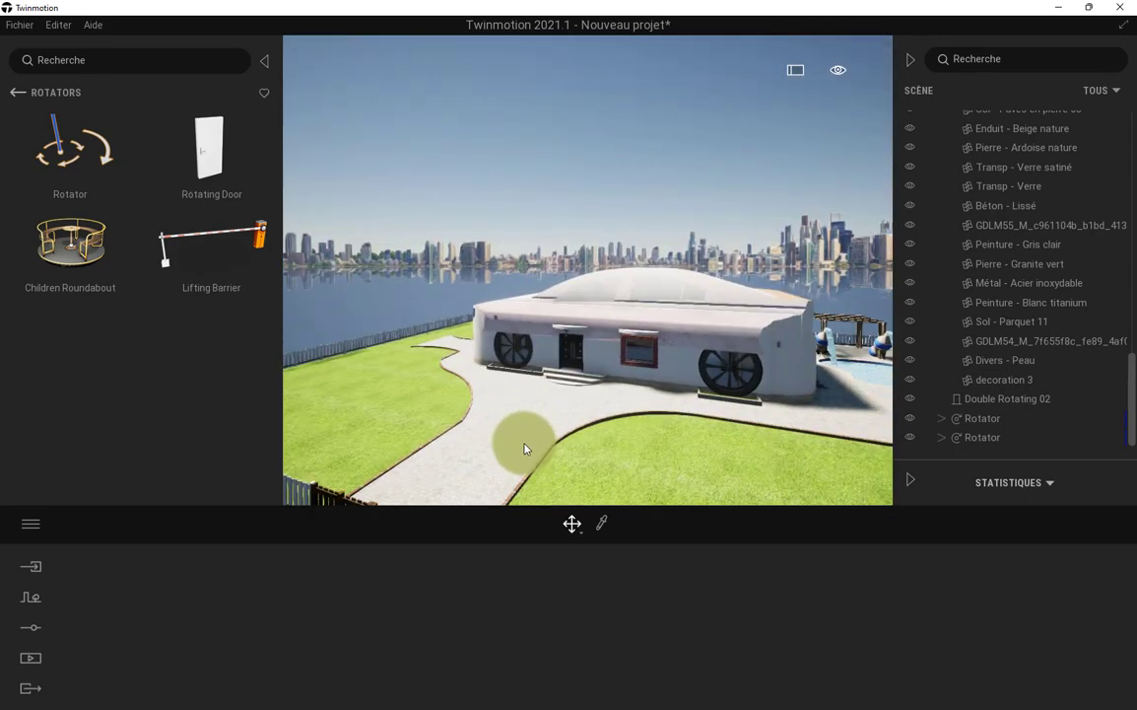
{"action": "key", "text": "Left"}
{"action": "key", "text": "Left"}
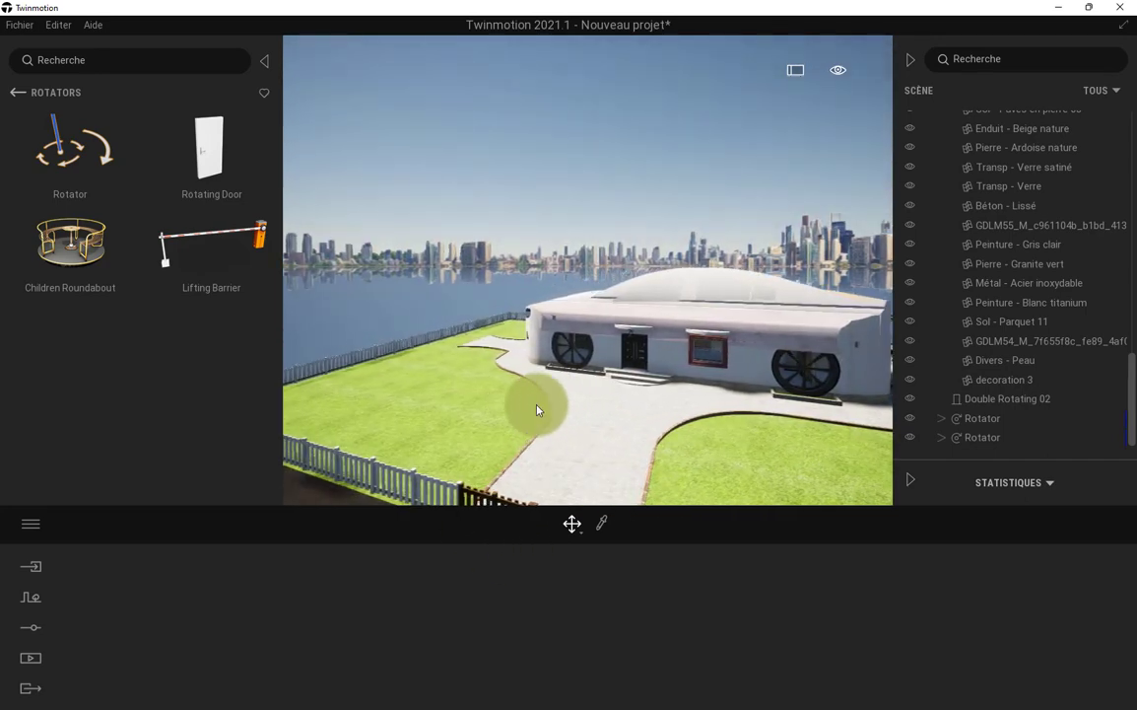
{"action": "key", "text": "Page_Down"}
{"action": "key", "text": "Left"}
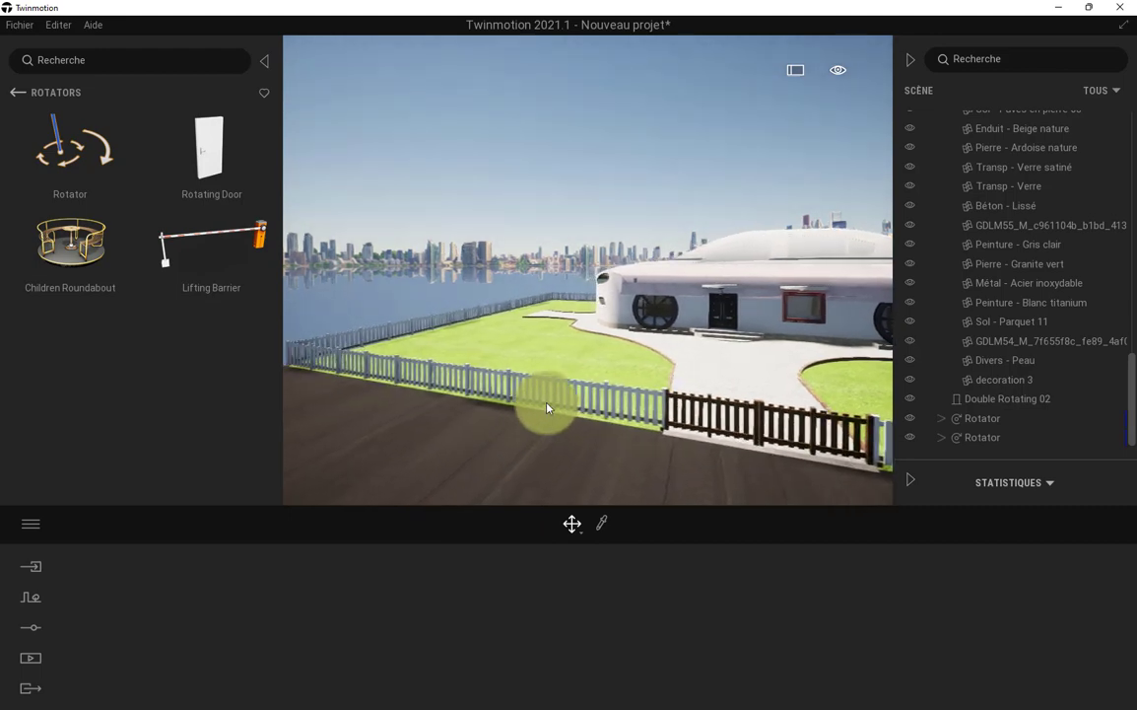
{"action": "key", "text": "Right"}
{"action": "right_click_drag", "start_coordinate": [548, 340], "coordinate": [496, 363]}
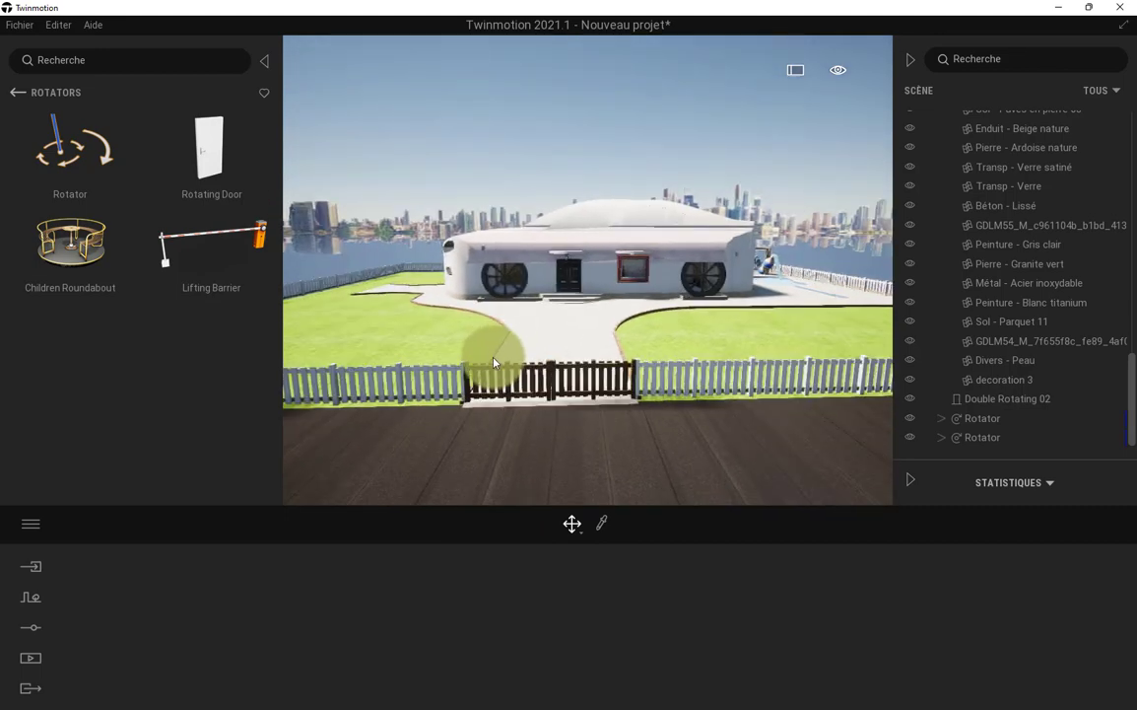
- Set the right gate leaf's rotator Type to Un aller
{"action": "key", "text": "Up"}
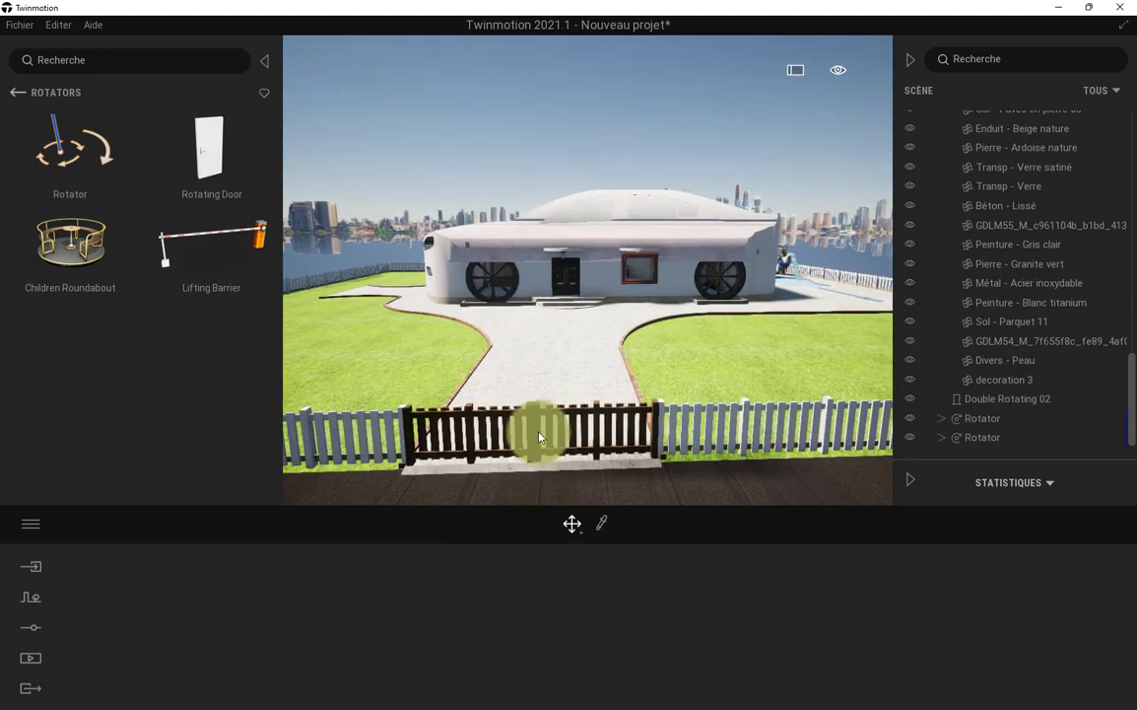
{"action": "left_click", "coordinate": [594, 416]}
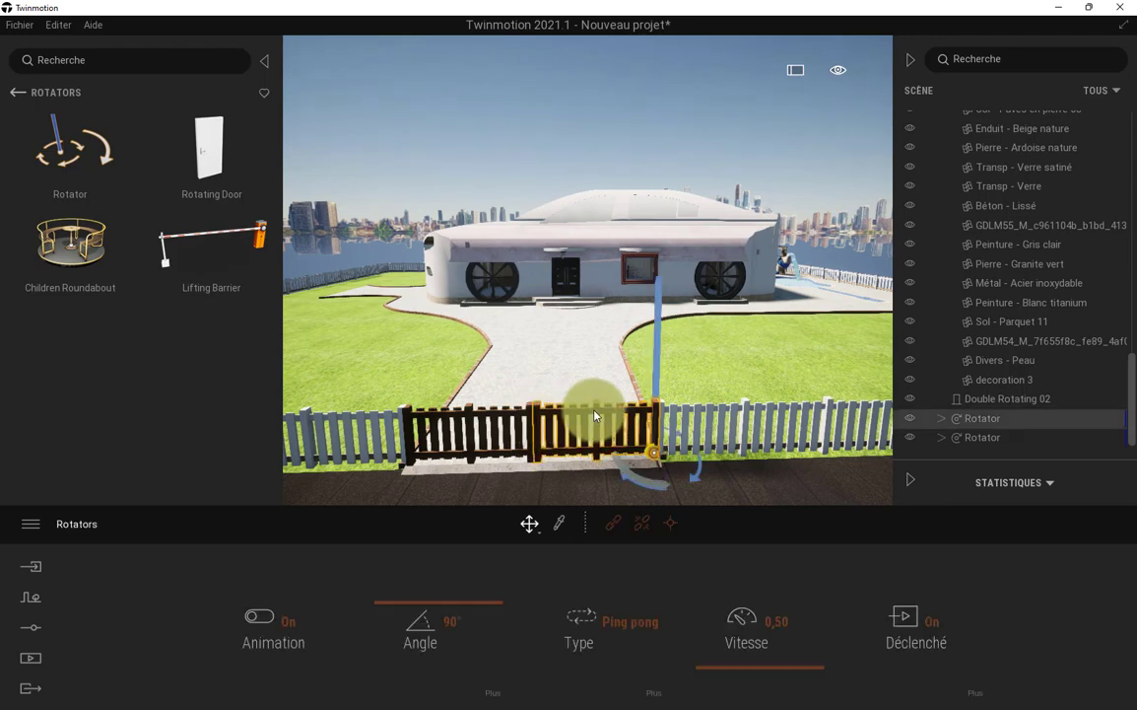
{"action": "scroll", "coordinate": [636, 449], "scroll_direction": "up", "scroll_amount": 5}
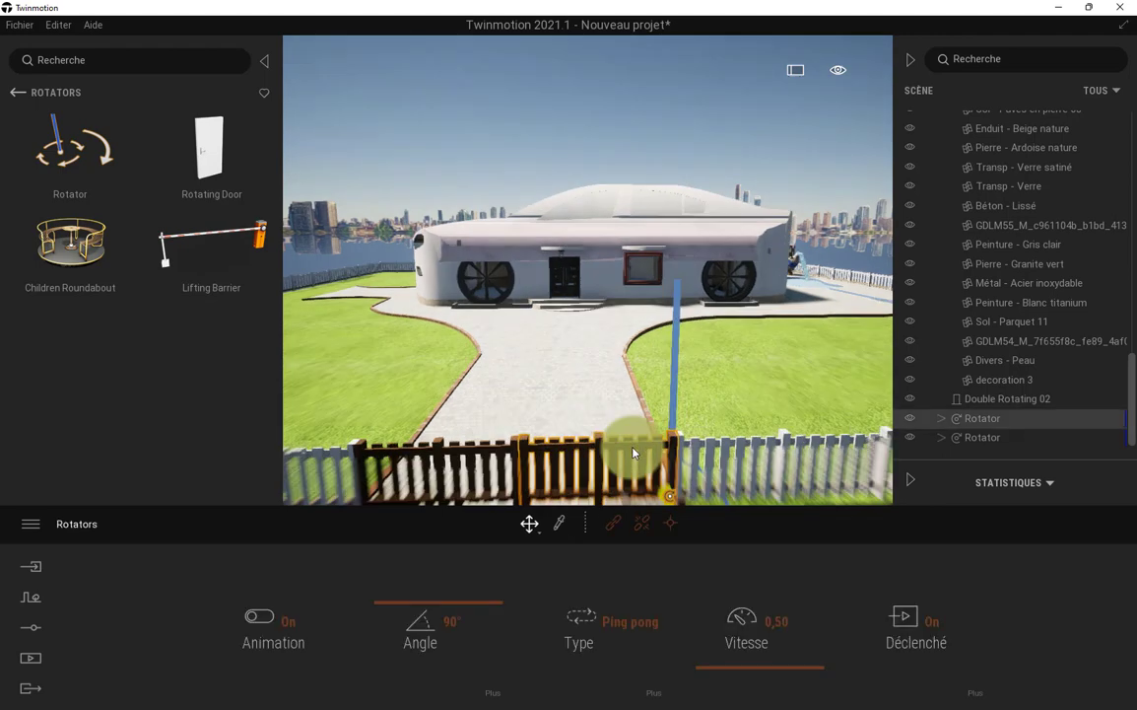
{"action": "middle_click_drag", "start_coordinate": [603, 374], "coordinate": [613, 414]}
{"action": "scroll", "coordinate": [613, 414], "scroll_direction": "up", "scroll_amount": 3}
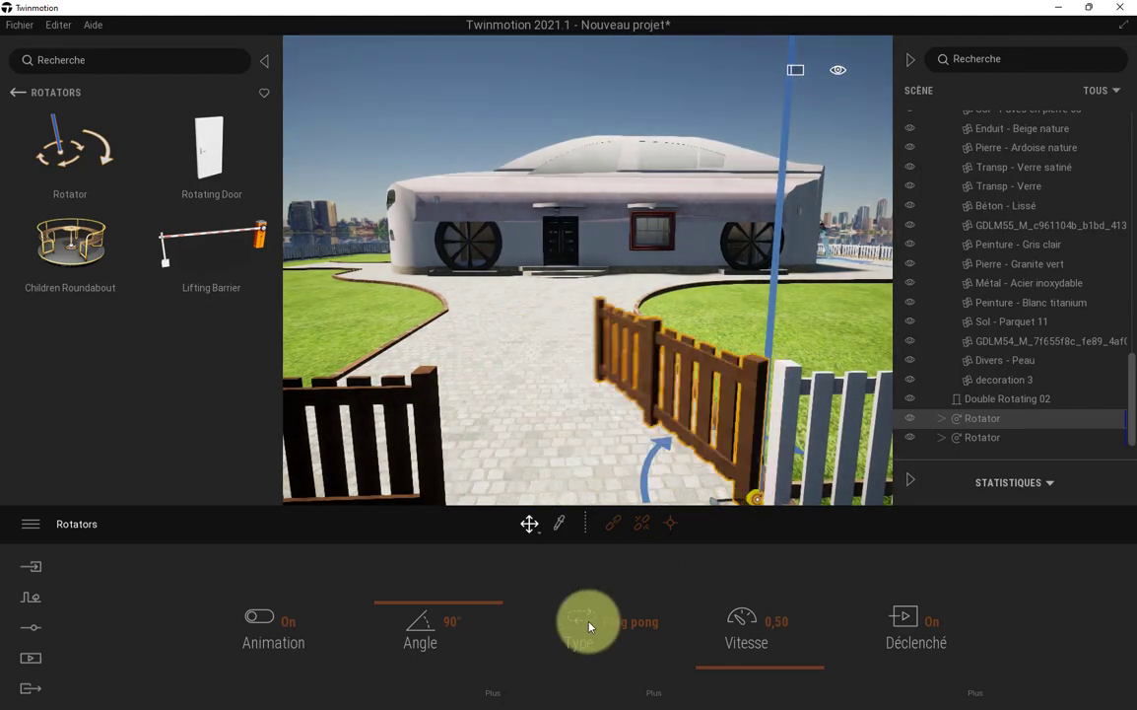
{"action": "left_click", "coordinate": [590, 618]}
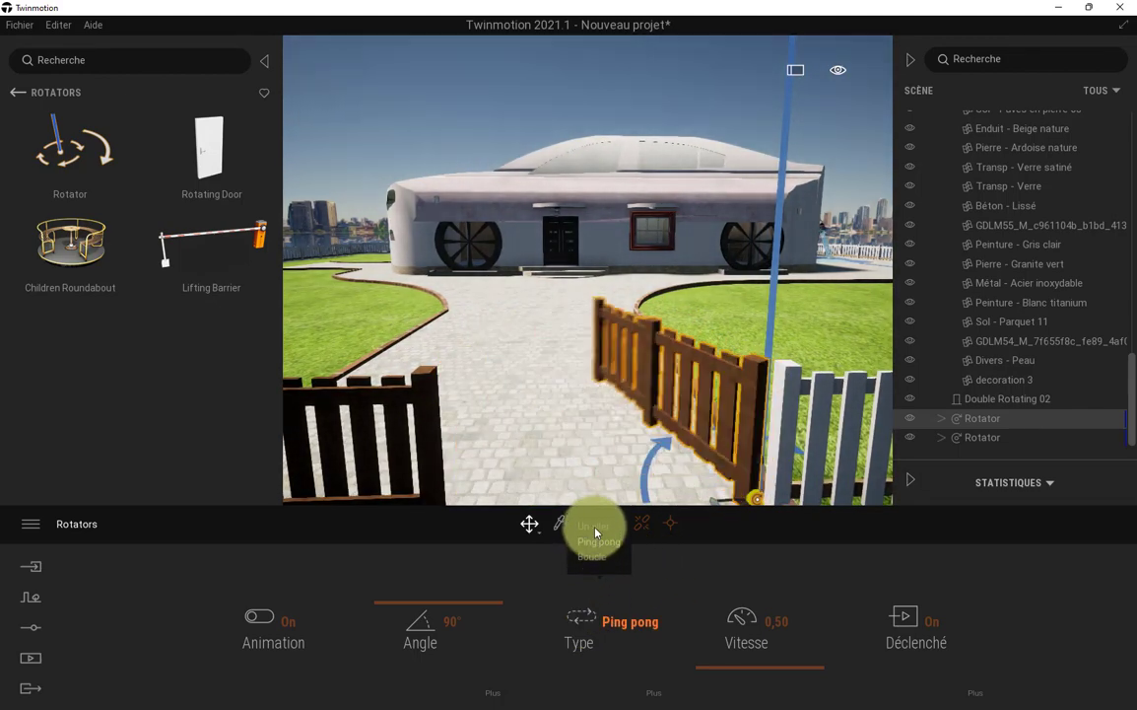
{"action": "left_click", "coordinate": [594, 528]}
- Test the right gate leaf's one-way opening by approaching and backing away from the gate
{"action": "scroll", "coordinate": [631, 417], "scroll_direction": "up", "scroll_amount": 3}
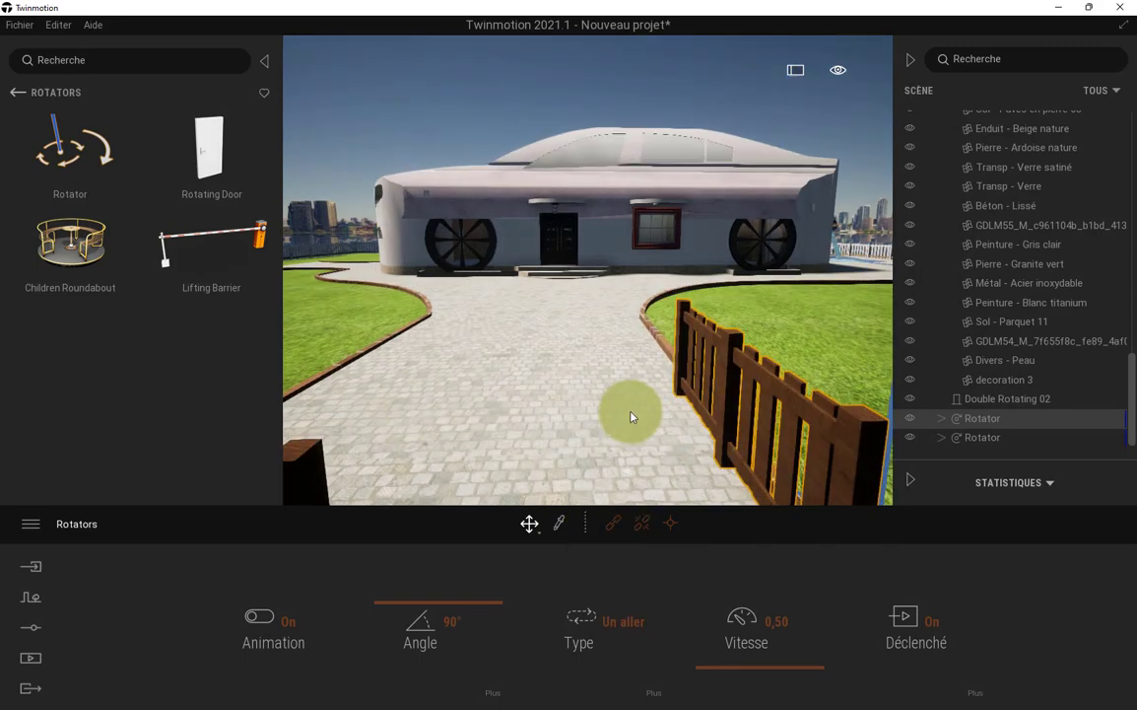
{"action": "scroll", "coordinate": [631, 417], "scroll_direction": "down", "scroll_amount": 8}
{"action": "scroll", "coordinate": [631, 417], "scroll_direction": "up", "scroll_amount": 5}
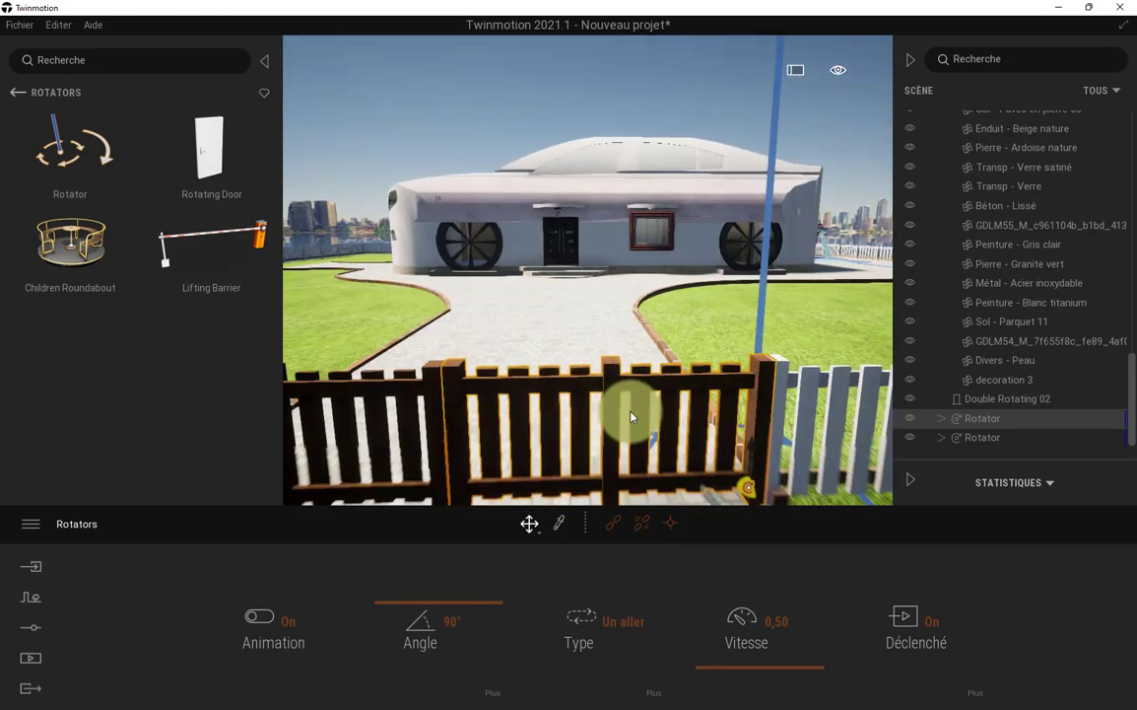
{"action": "scroll", "coordinate": [631, 417], "scroll_direction": "down", "scroll_amount": 5}
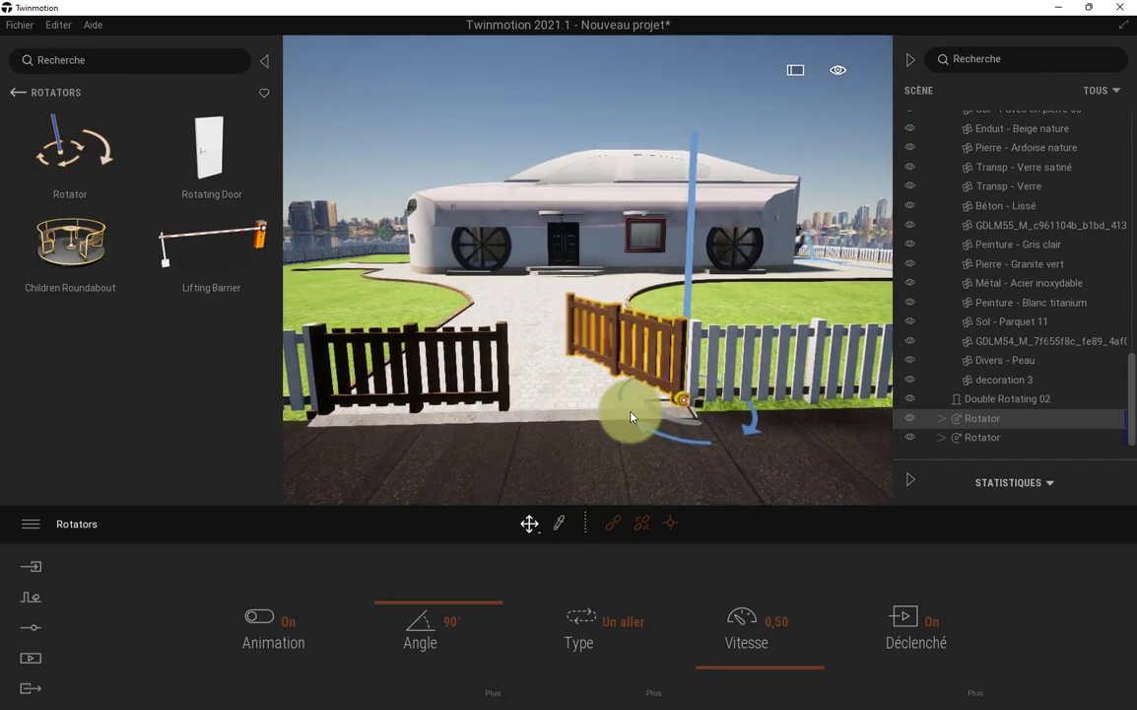
- Test the left gate leaf's opening direction and set its rotator Angle to -90°
{"action": "left_click", "coordinate": [496, 341]}
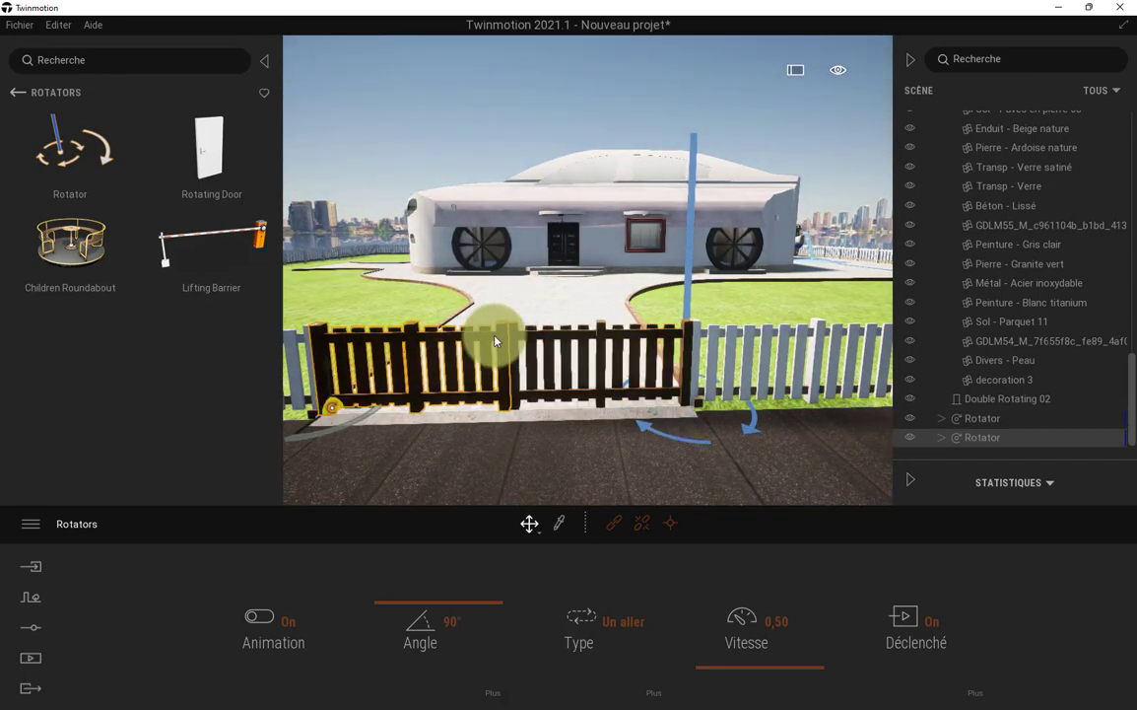
{"action": "scroll", "coordinate": [492, 343], "scroll_direction": "up", "scroll_amount": 1}
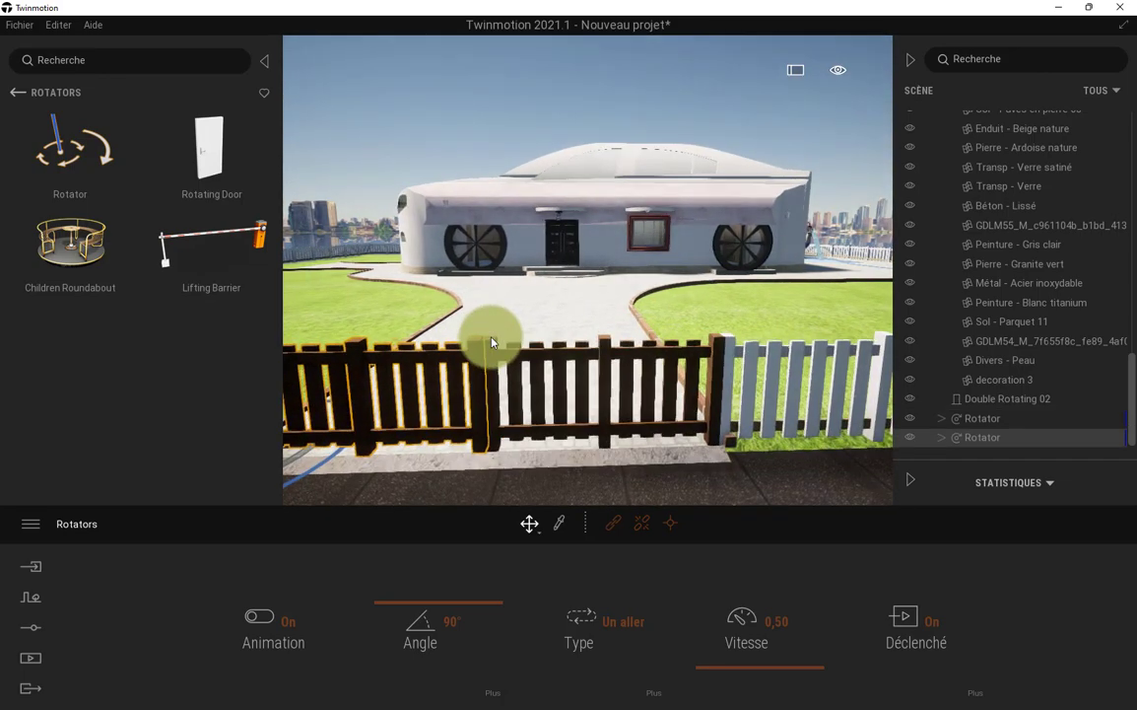
{"action": "key", "text": "Down"}
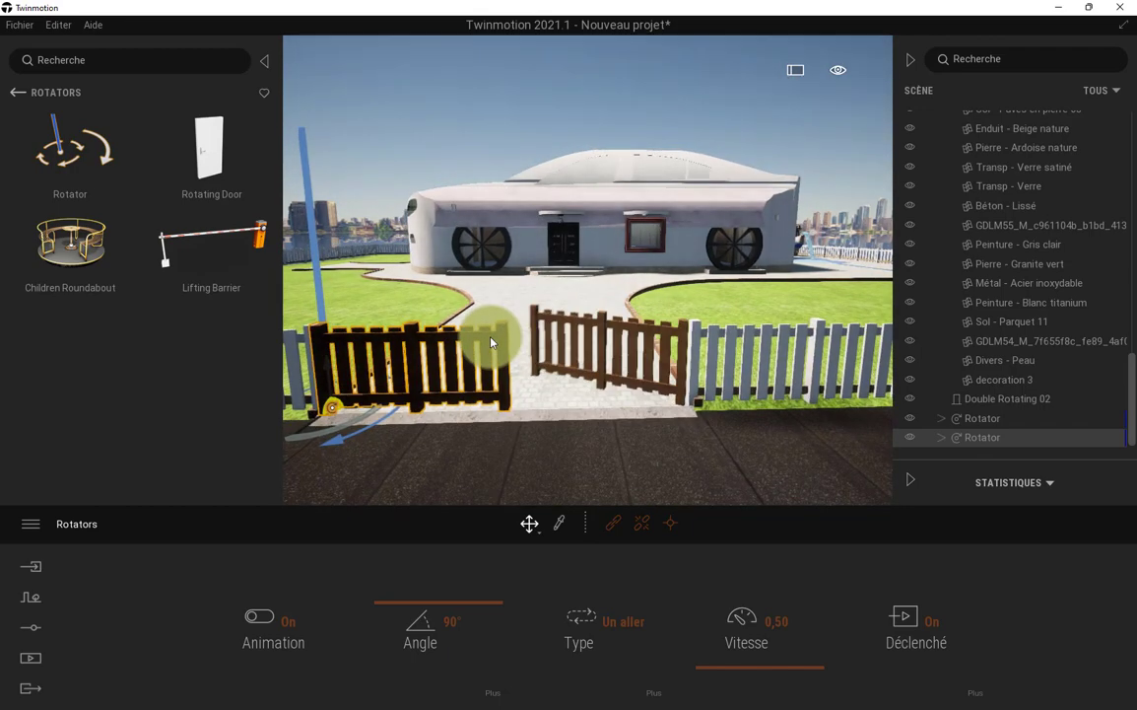
{"action": "key", "text": "Left"}
{"action": "key", "text": "Up"}
{"action": "key", "text": "Up"}
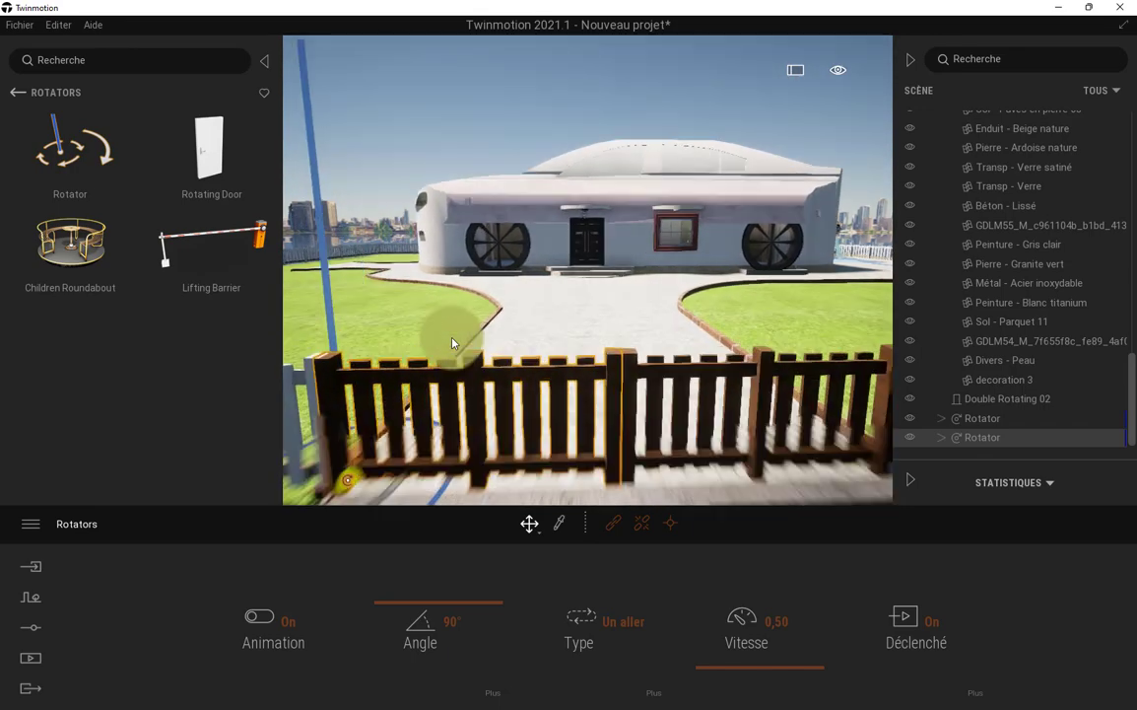
{"action": "key", "text": "Down"}
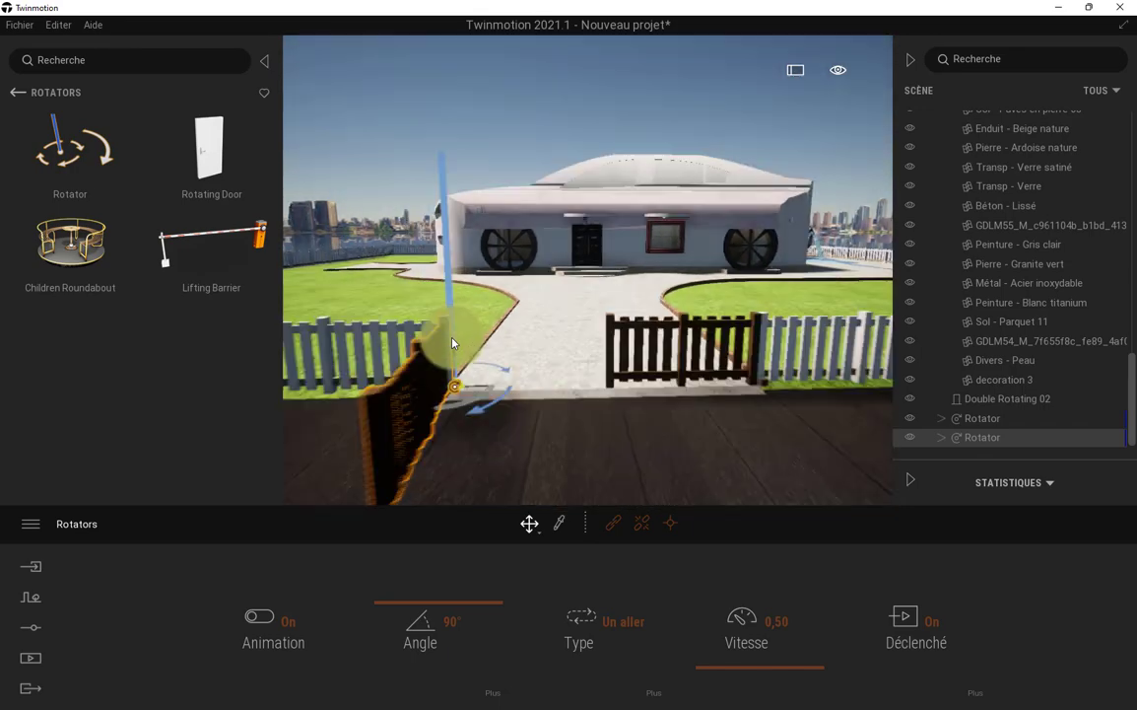
{"action": "left_click", "coordinate": [443, 633]}
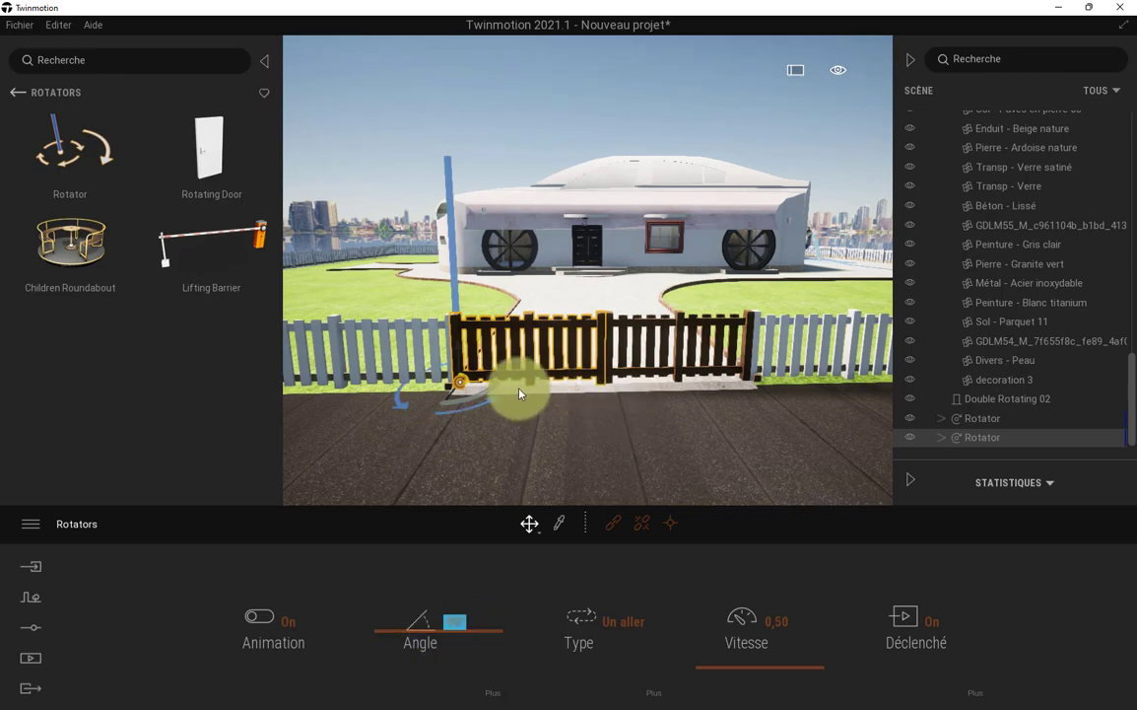
{"action": "key", "text": "Up"}
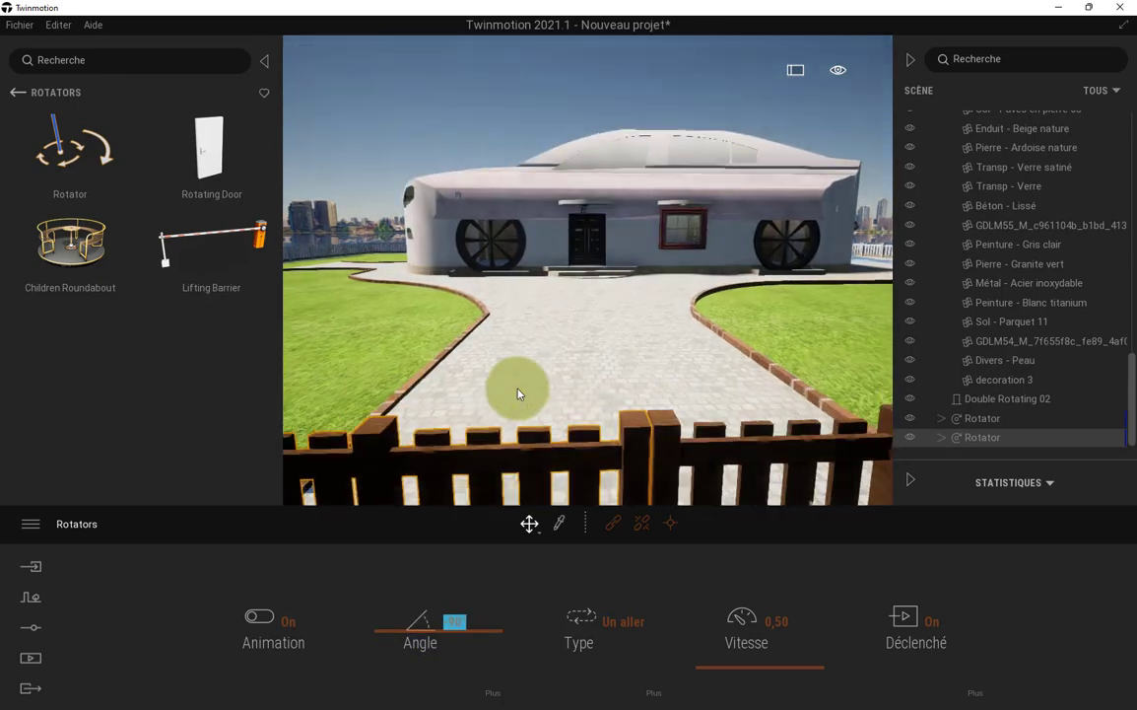
{"action": "key", "text": "Down"}
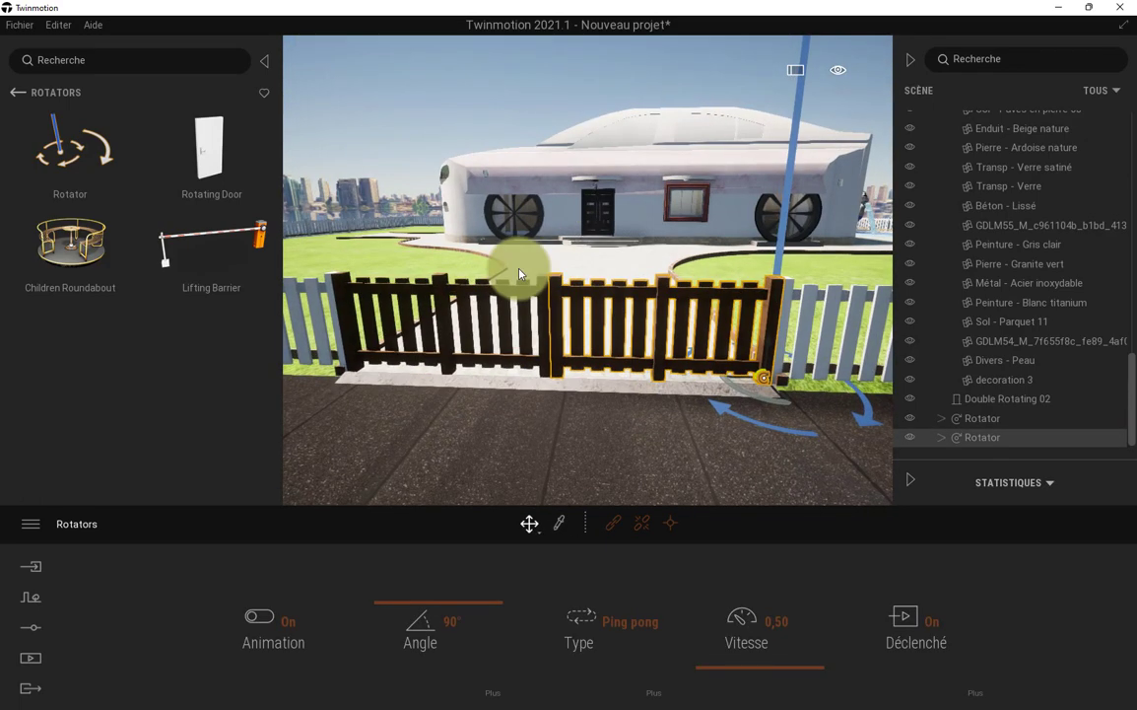
- Compare the right leaf's Ping pong motion with Un aller on approach, leaving its rotator Type on Un aller
{"action": "key", "text": "Up"}
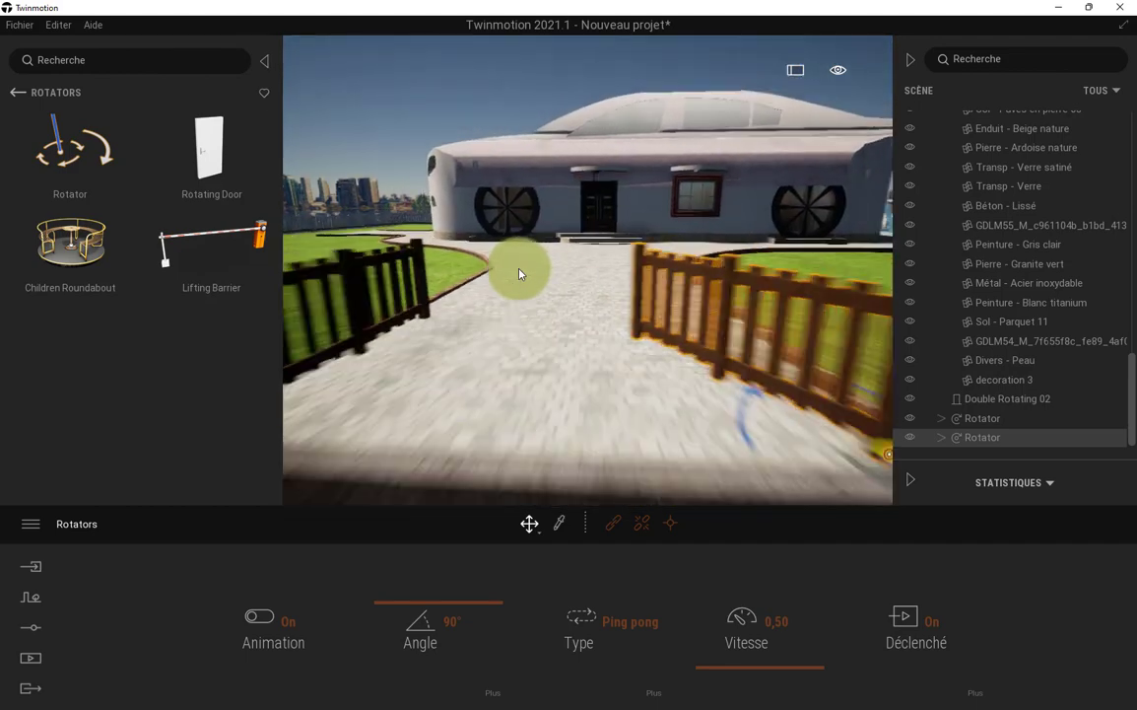
{"action": "key", "text": "Down"}
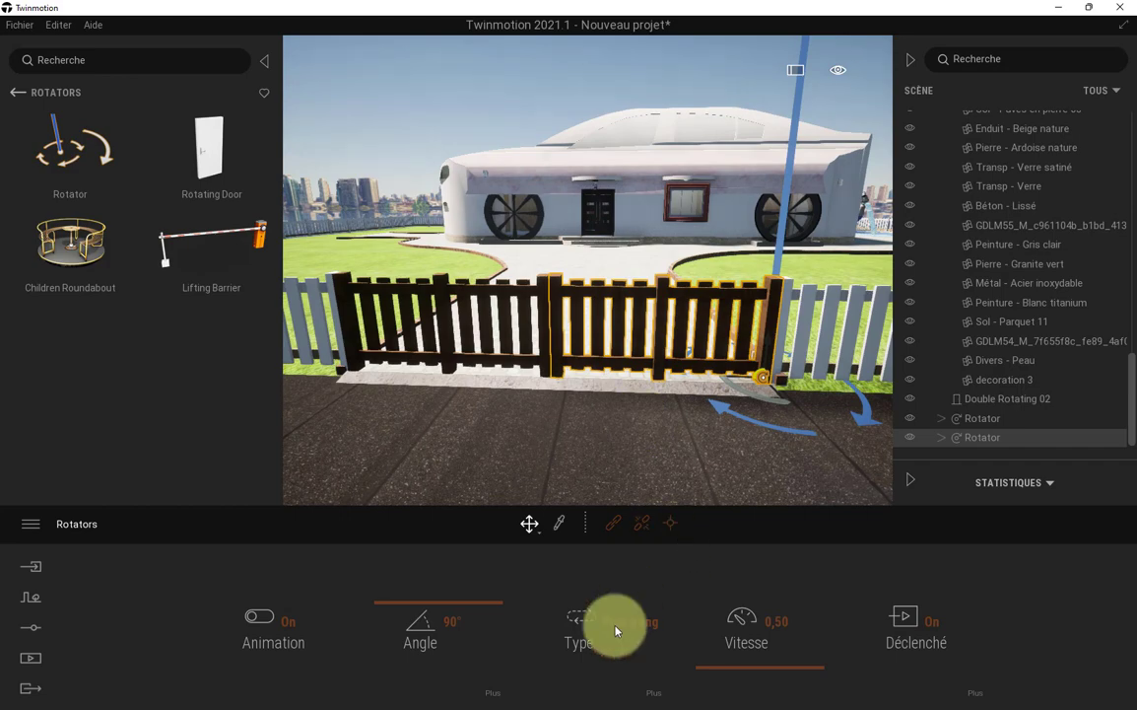
{"action": "left_click", "coordinate": [600, 622]}
{"action": "left_click", "coordinate": [593, 526]}
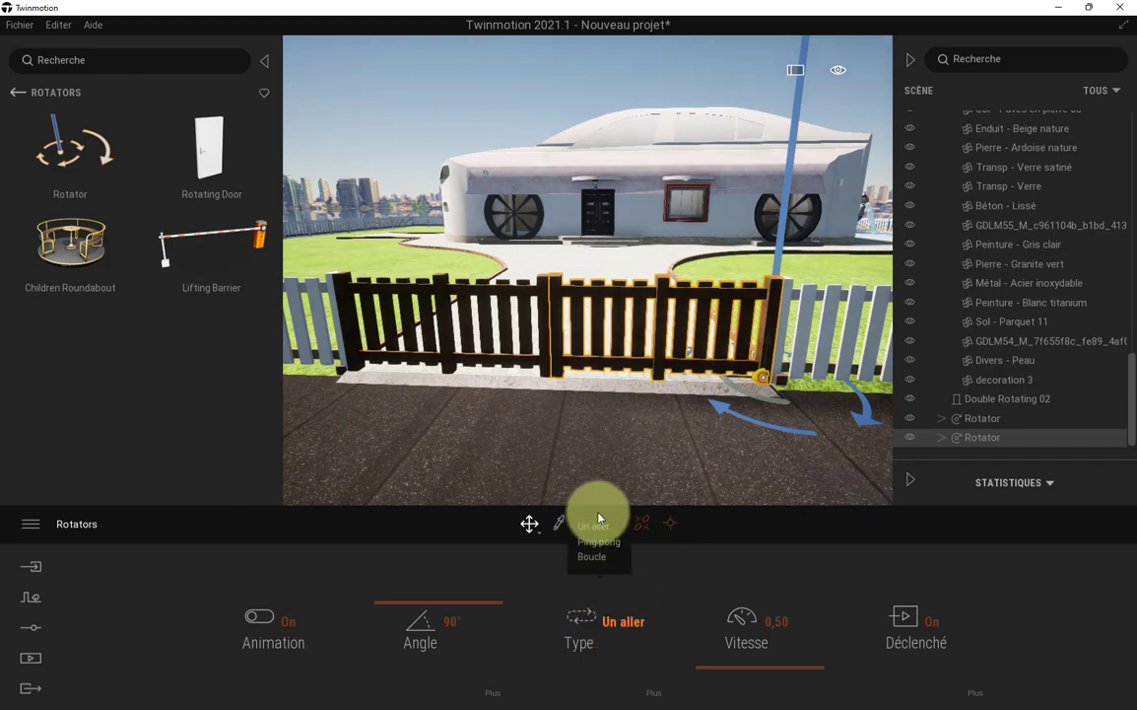
{"action": "key", "text": "Up"}
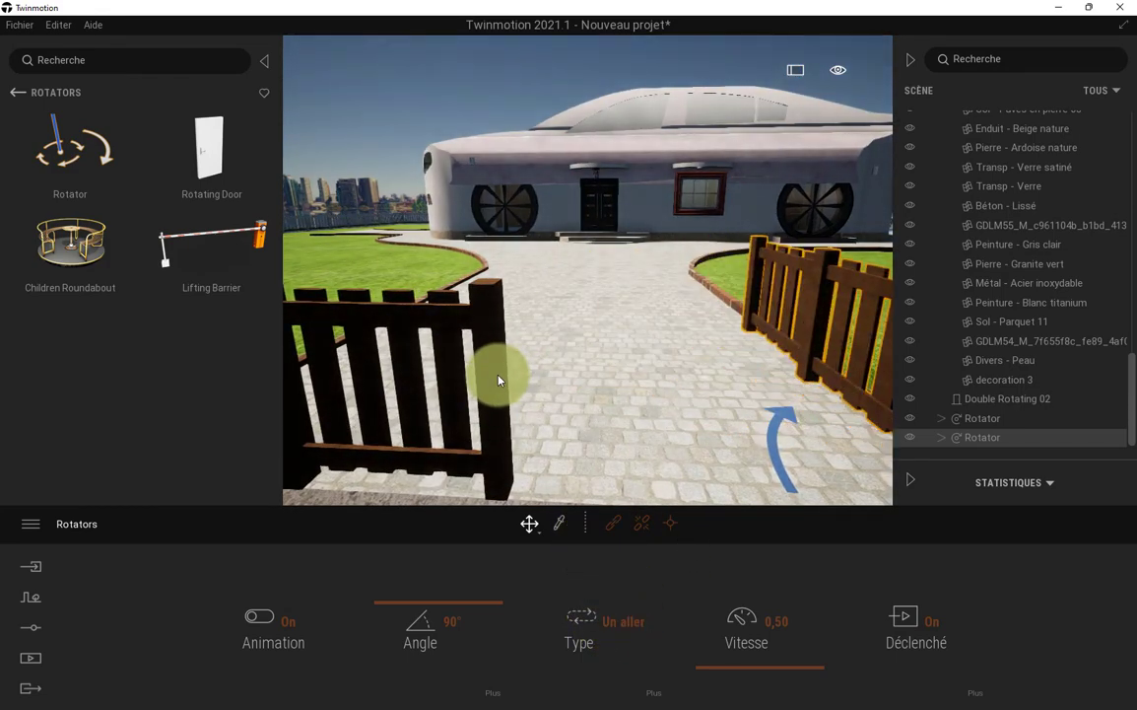
{"action": "key", "text": "Down"}
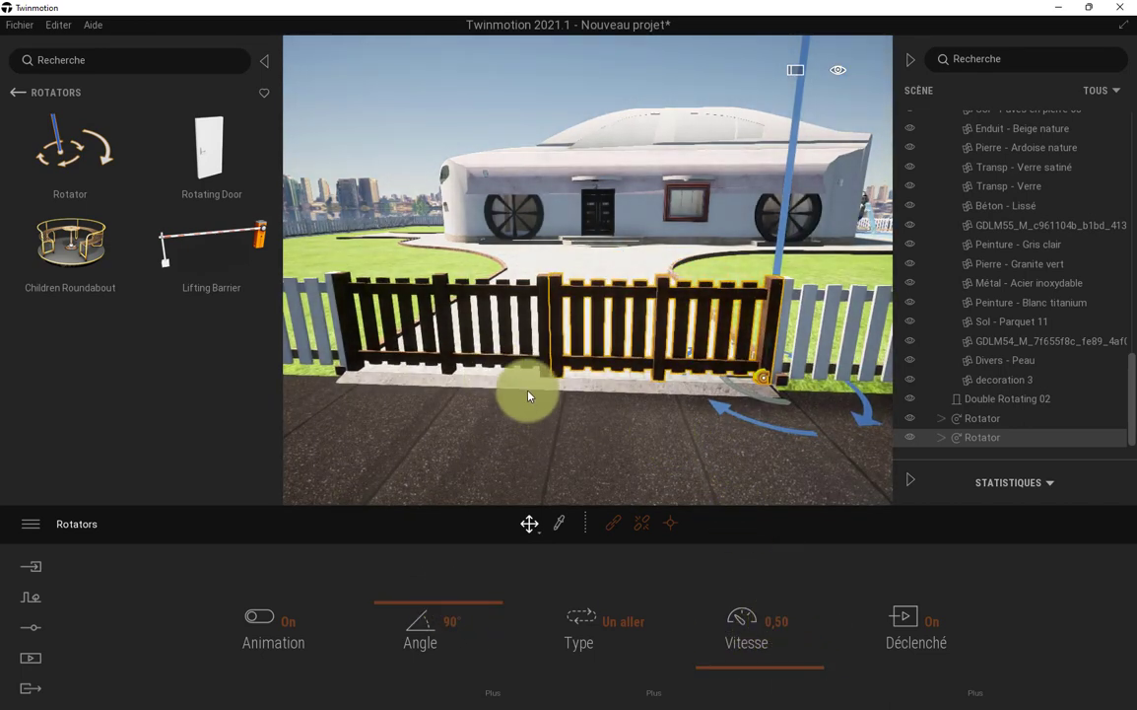
- Set the trigger Zone of the left gate leaf's rotator to 3,4 m
{"action": "left_click", "coordinate": [502, 292]}
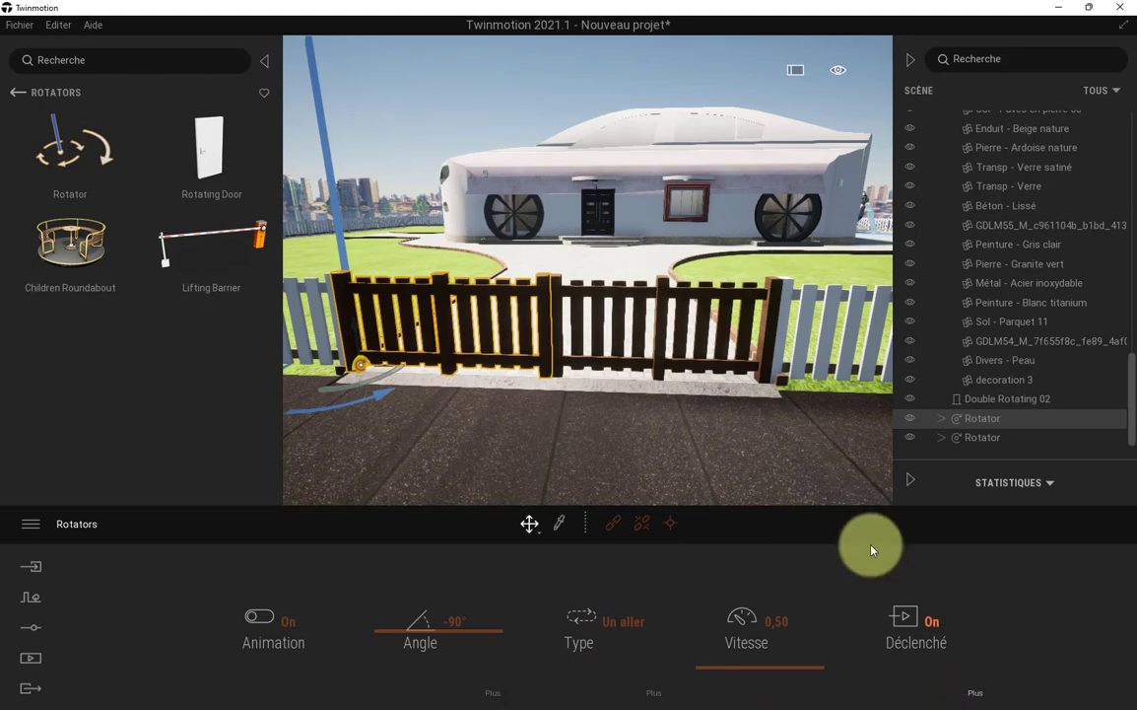
{"action": "scroll", "coordinate": [539, 367], "scroll_direction": "up", "scroll_amount": 4}
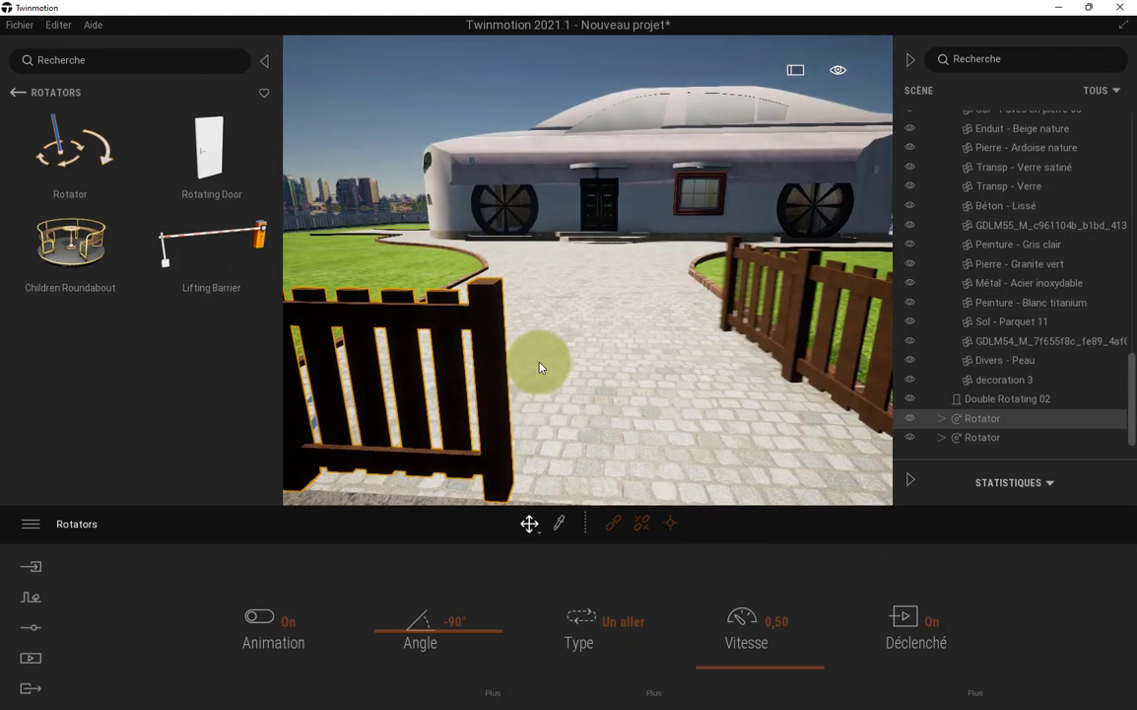
{"action": "scroll", "coordinate": [539, 367], "scroll_direction": "down", "scroll_amount": 2}
{"action": "scroll", "coordinate": [539, 366], "scroll_direction": "down", "scroll_amount": 2}
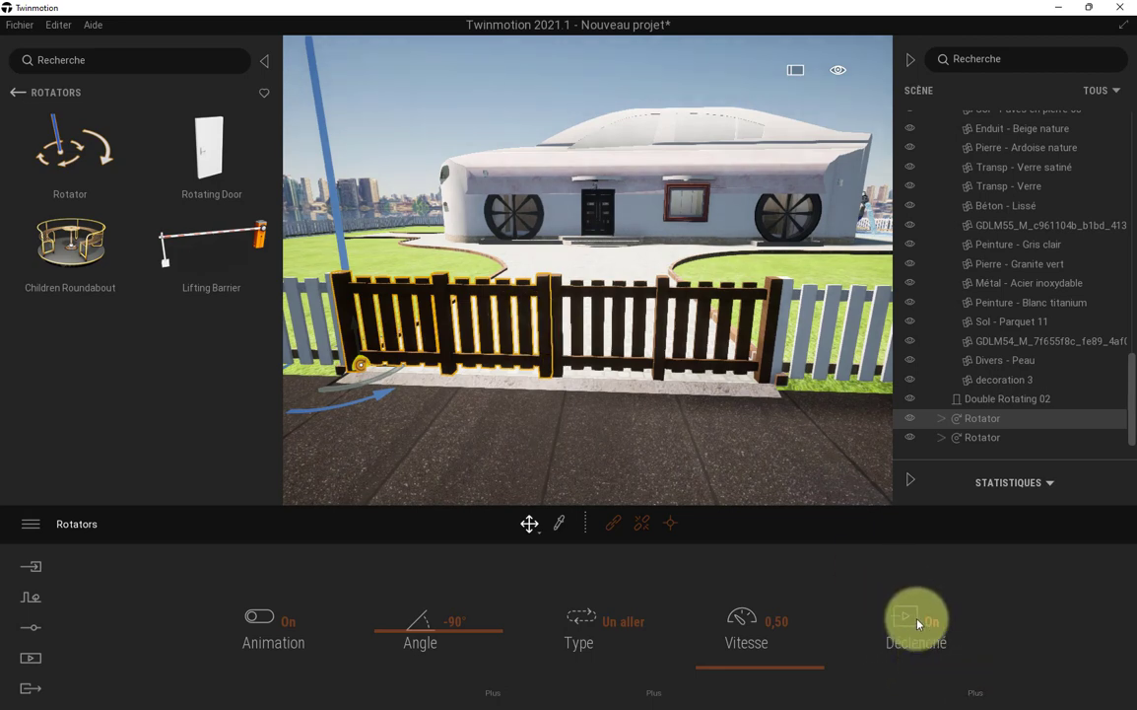
{"action": "left_click", "coordinate": [976, 693]}
{"action": "left_click_drag", "start_coordinate": [625, 652], "coordinate": [626, 644]}
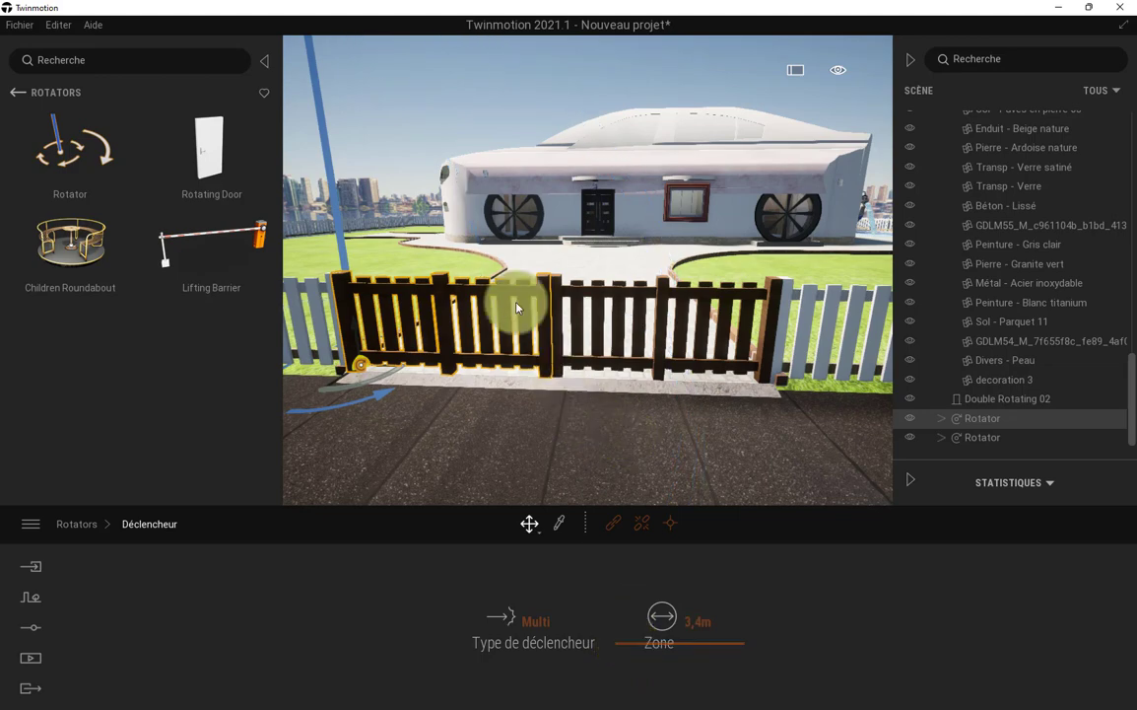
- Test the trigger distance of both gate leaves by repeatedly approaching and backing away from the gate
{"action": "key", "text": "Up"}
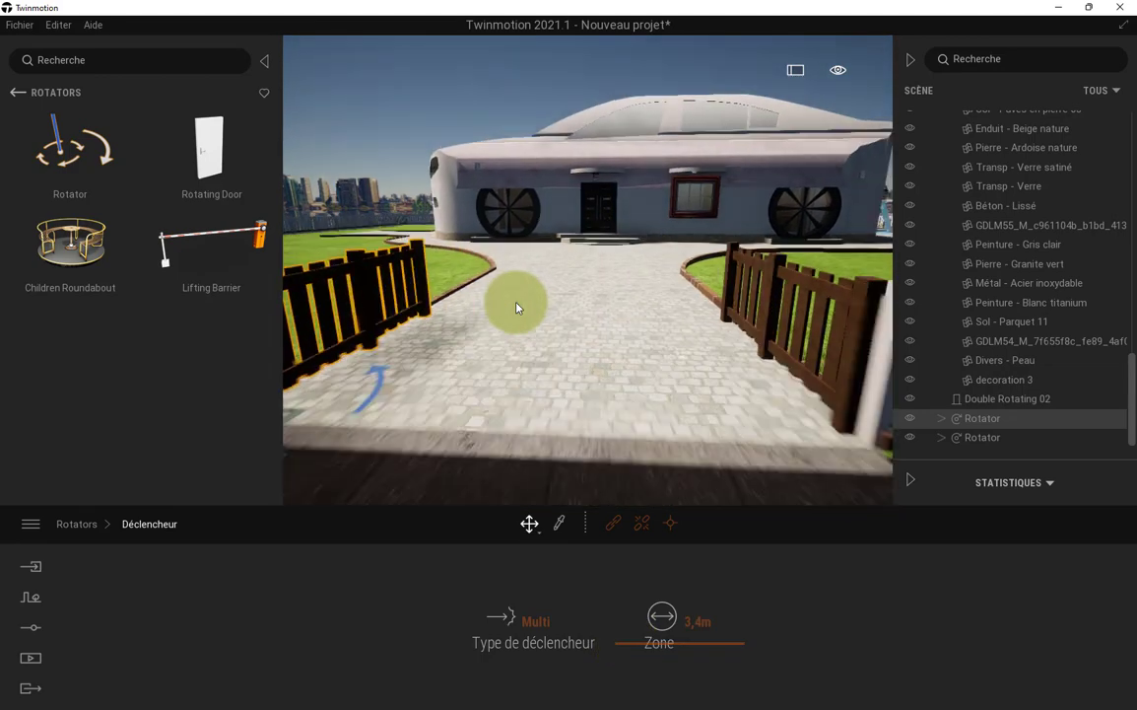
{"action": "key", "text": "Down"}
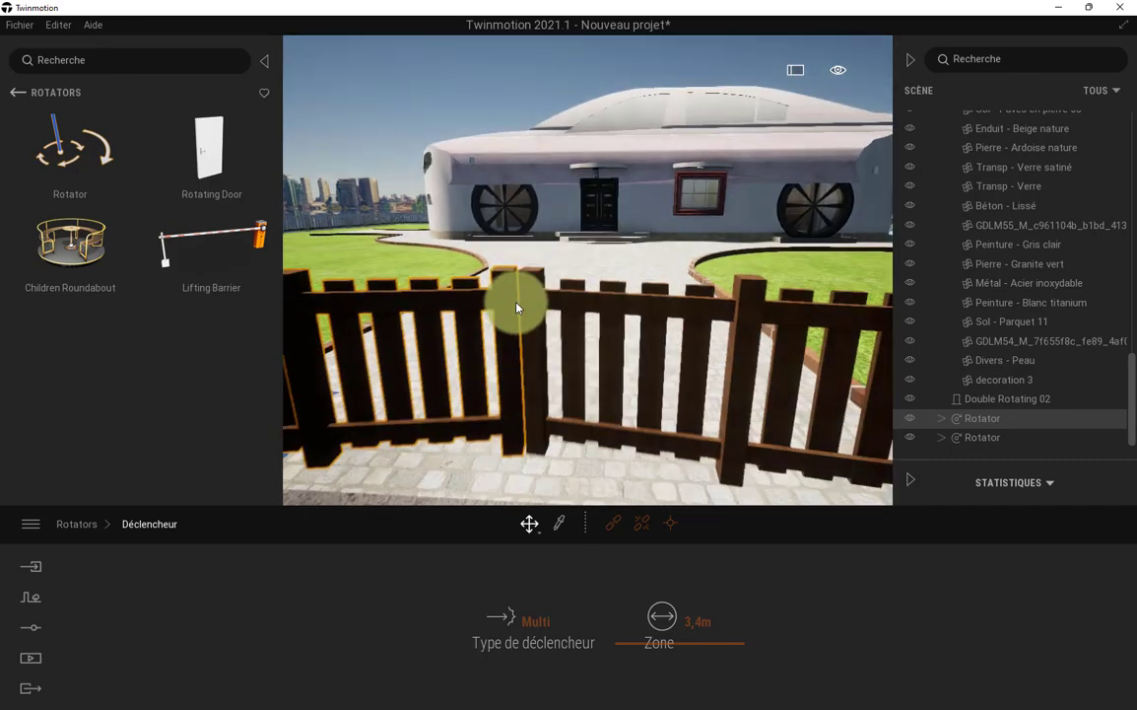
{"action": "key", "text": "Up"}
{"action": "key", "text": "Down"}
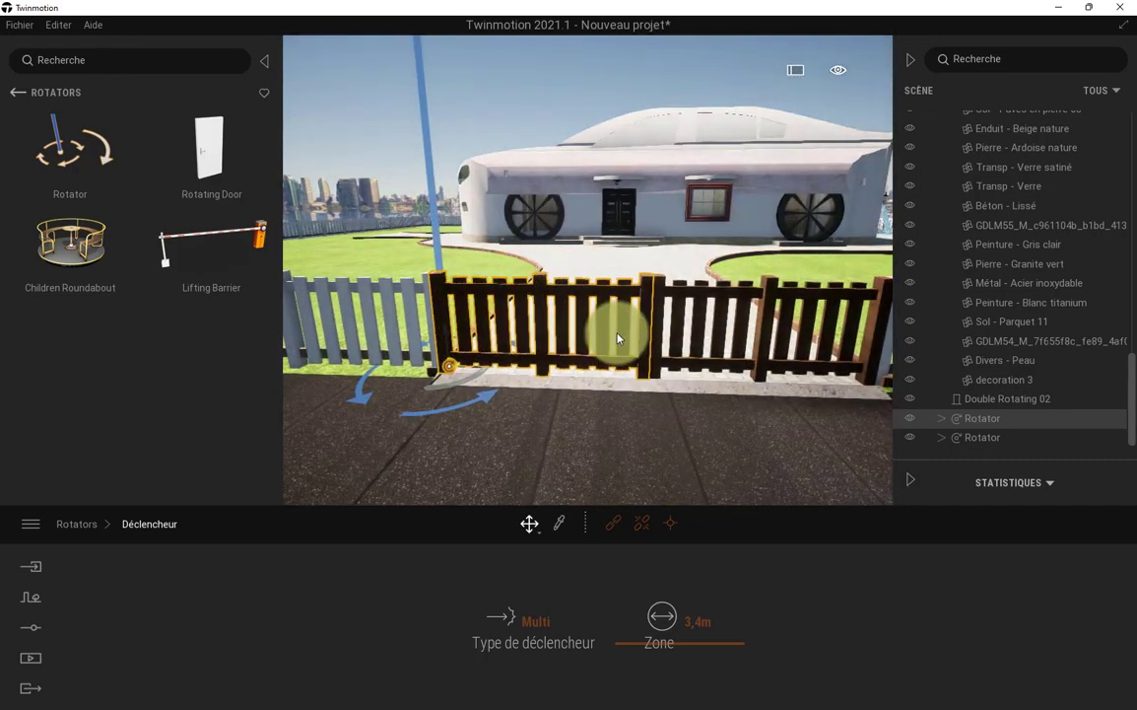
{"action": "scroll", "coordinate": [645, 336], "scroll_direction": "up", "scroll_amount": 3}
{"action": "scroll", "coordinate": [645, 336], "scroll_direction": "up", "scroll_amount": 3}
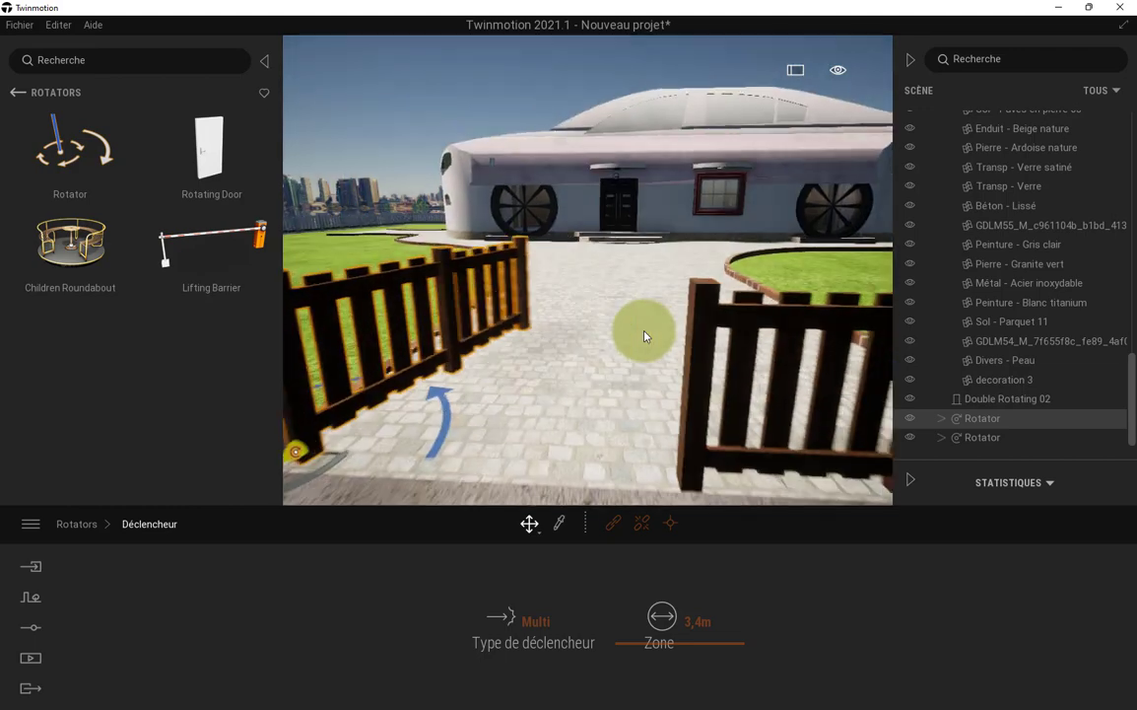
{"action": "scroll", "coordinate": [645, 337], "scroll_direction": "down", "scroll_amount": 4}
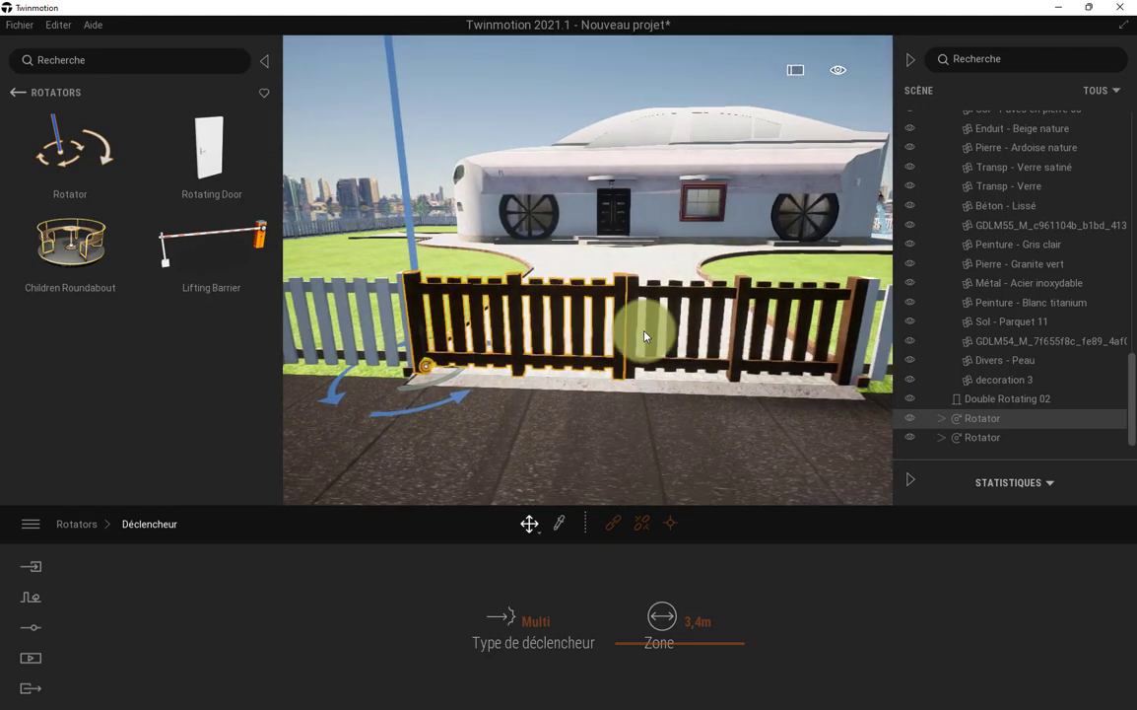
{"action": "middle_click_drag", "start_coordinate": [645, 336], "coordinate": [549, 334]}
{"action": "scroll", "coordinate": [559, 327], "scroll_direction": "up", "scroll_amount": 4}
{"action": "scroll", "coordinate": [559, 327], "scroll_direction": "down", "scroll_amount": 5}
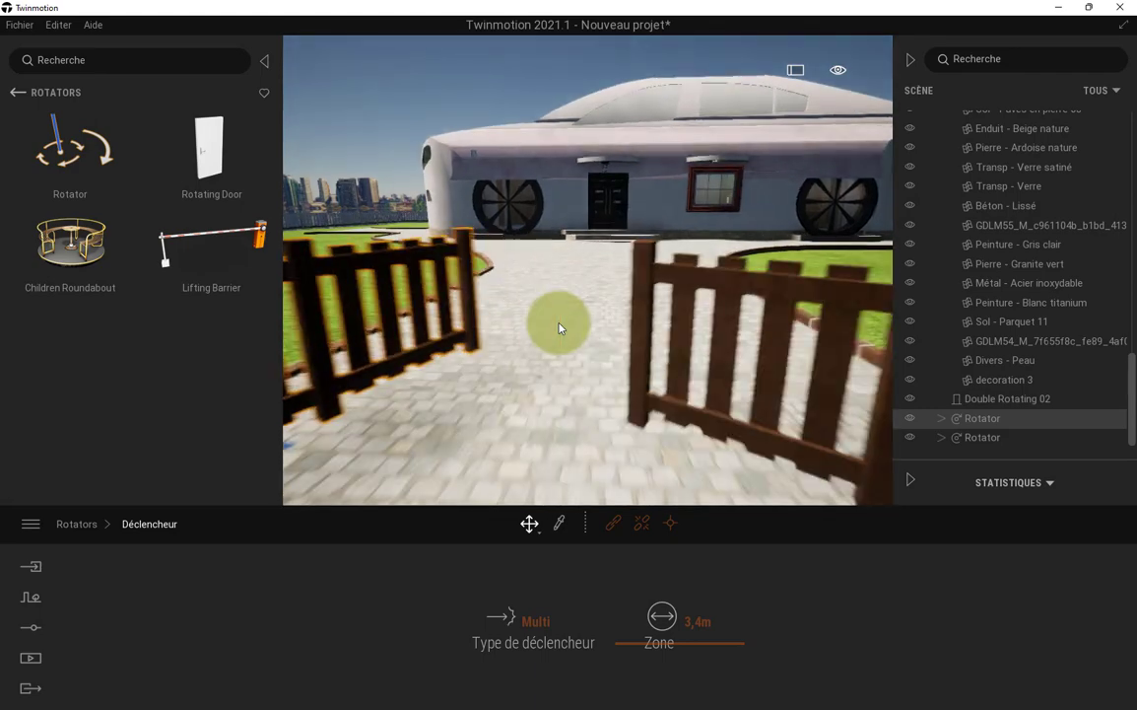
{"action": "scroll", "coordinate": [559, 328], "scroll_direction": "up", "scroll_amount": 3}
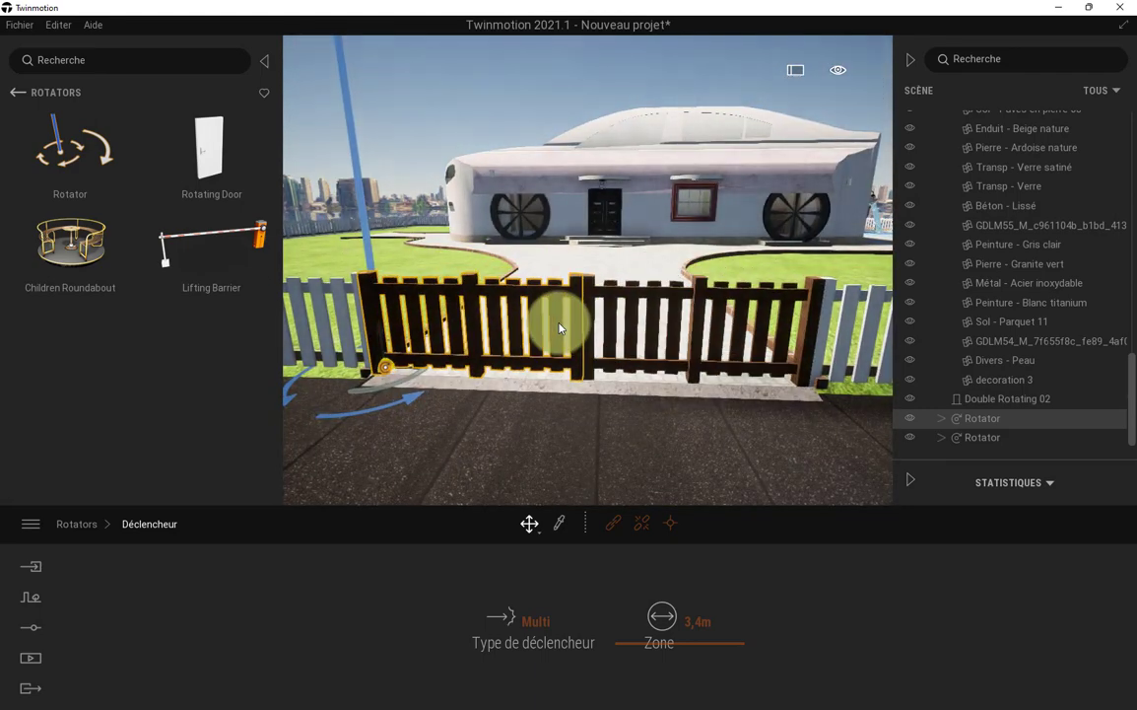
{"action": "scroll", "coordinate": [559, 328], "scroll_direction": "up", "scroll_amount": 3}
{"action": "scroll", "coordinate": [559, 327], "scroll_direction": "down", "scroll_amount": 5}
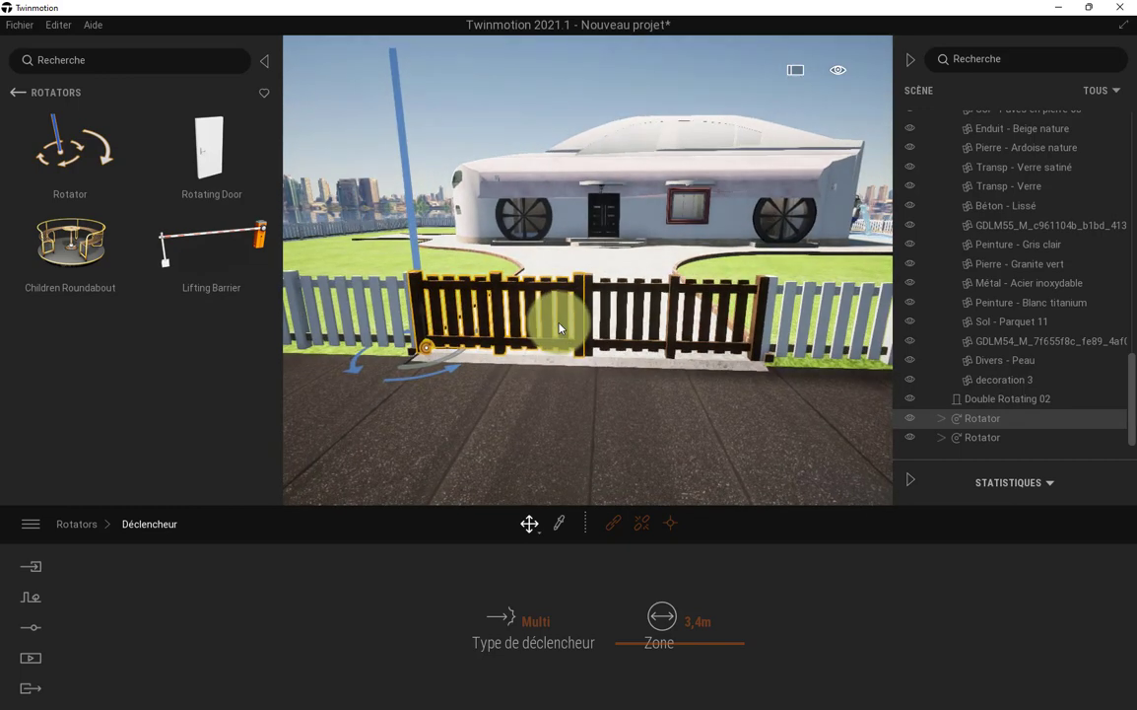
{"action": "scroll", "coordinate": [559, 327], "scroll_direction": "up", "scroll_amount": 5}
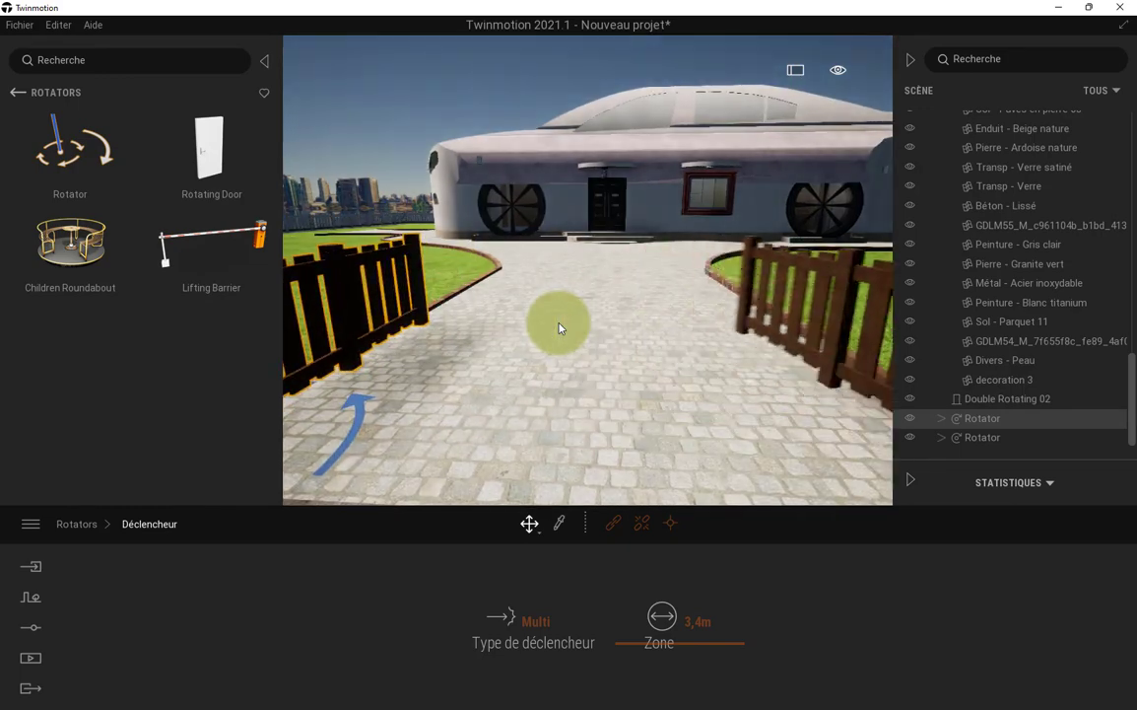
{"action": "scroll", "coordinate": [559, 327], "scroll_direction": "down", "scroll_amount": 5}
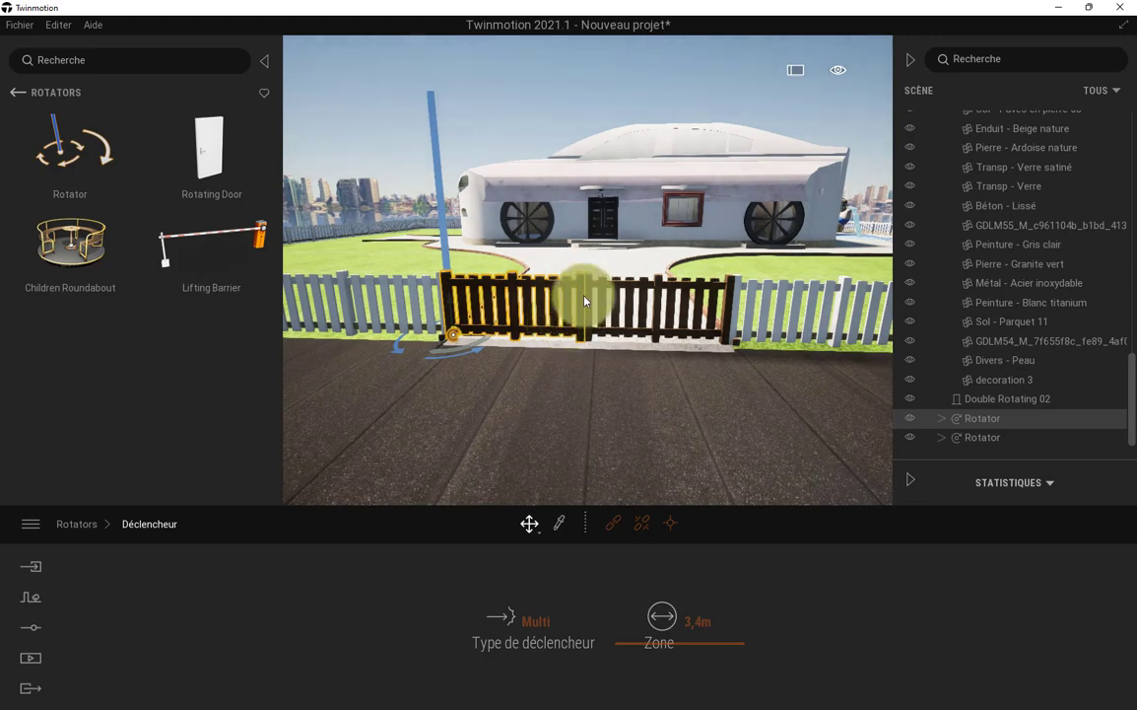
{"action": "scroll", "coordinate": [584, 300], "scroll_direction": "up", "scroll_amount": 5}
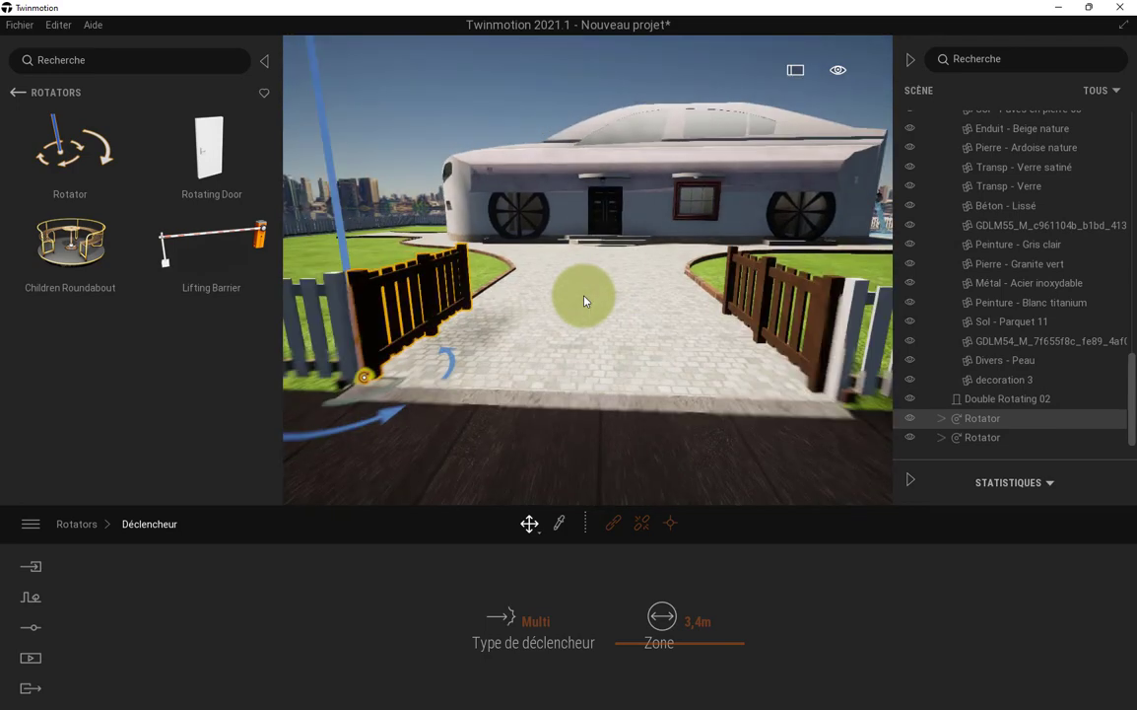
{"action": "scroll", "coordinate": [584, 301], "scroll_direction": "down", "scroll_amount": 5}
{"action": "scroll", "coordinate": [584, 301], "scroll_direction": "up", "scroll_amount": 5}
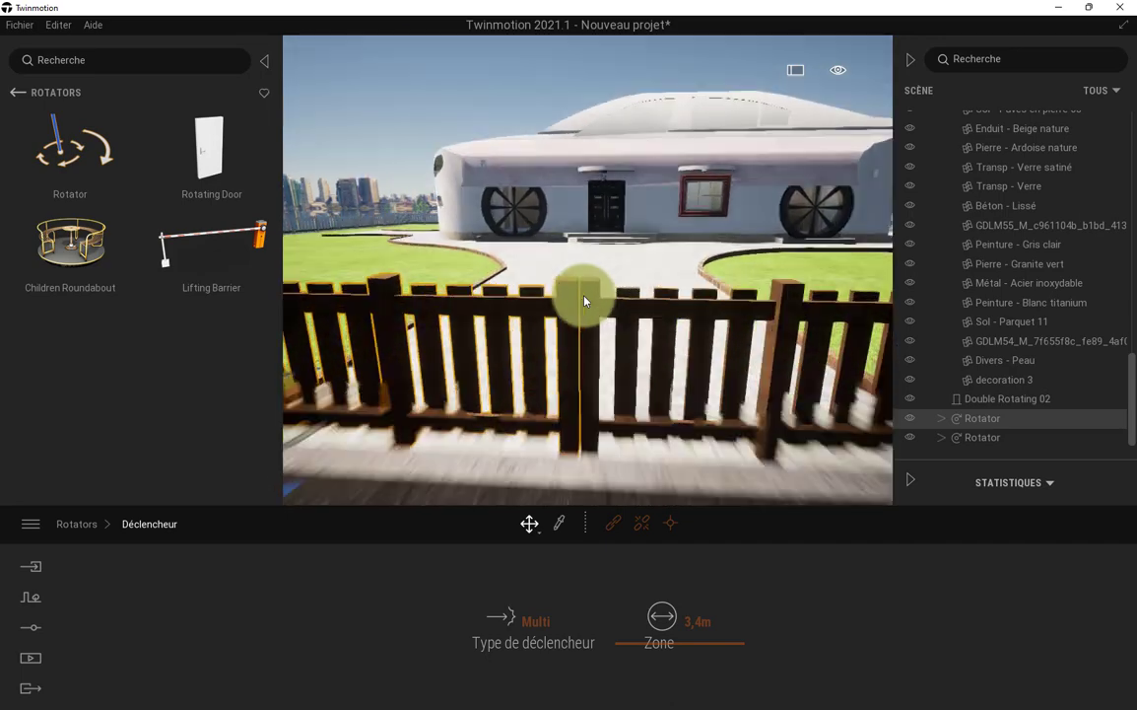
{"action": "scroll", "coordinate": [585, 300], "scroll_direction": "down", "scroll_amount": 5}
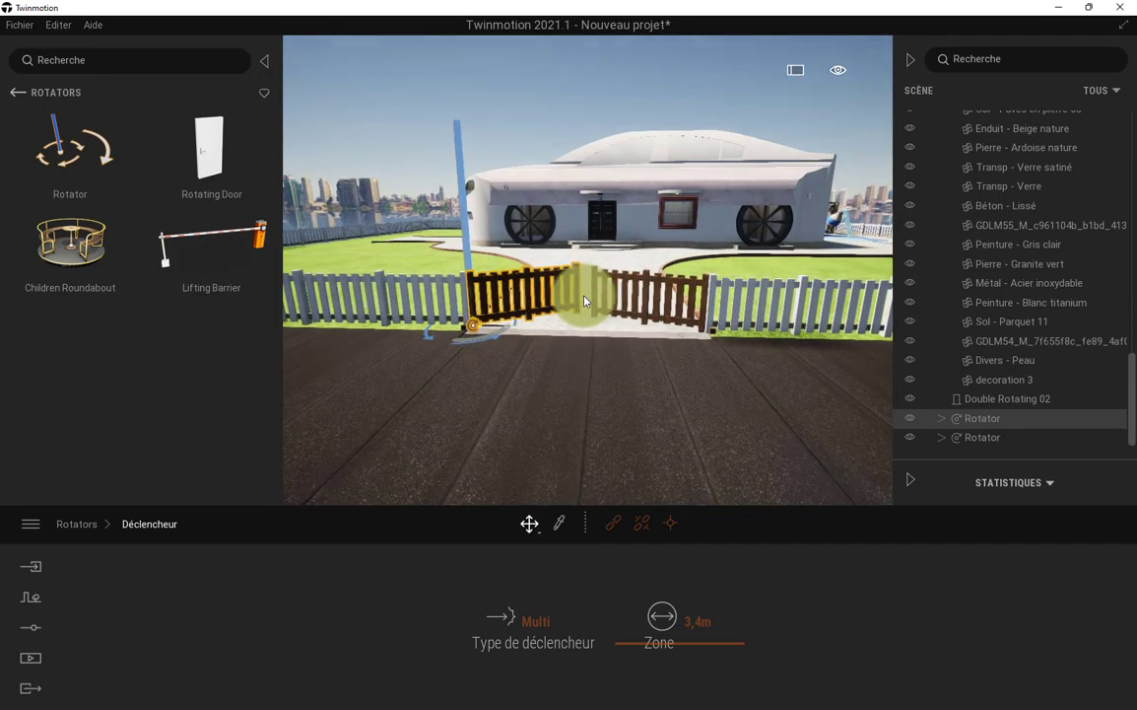
{"action": "scroll", "coordinate": [598, 403], "scroll_direction": "down", "scroll_amount": 5}
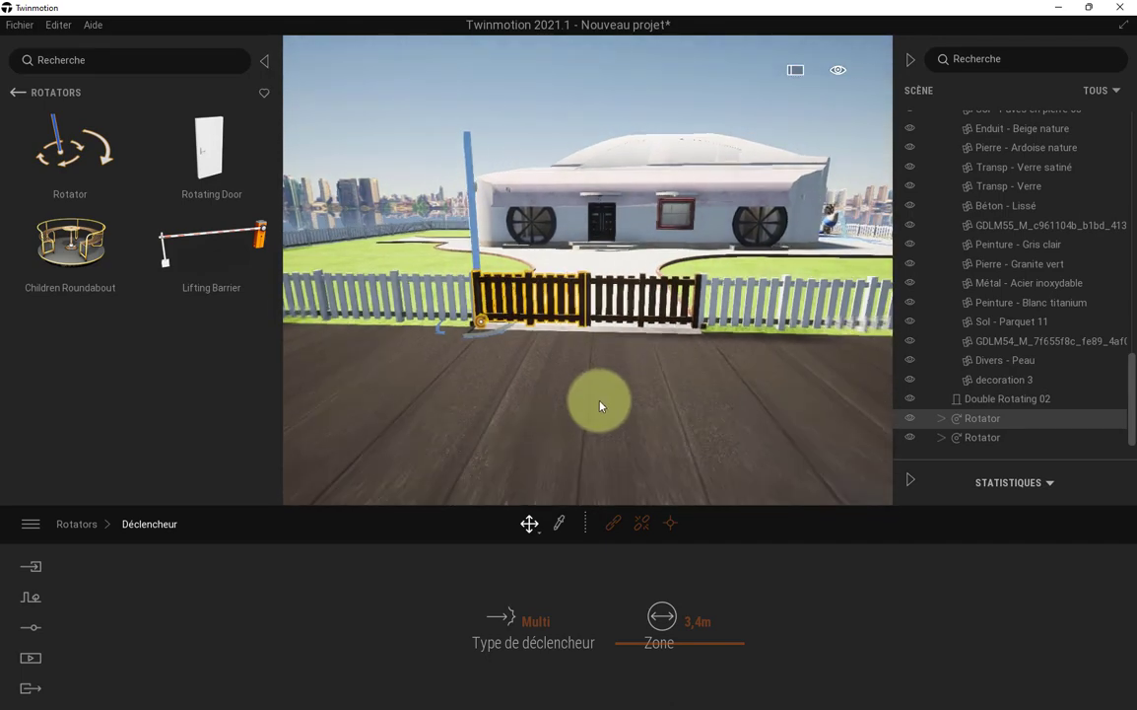
{"action": "scroll", "coordinate": [576, 276], "scroll_direction": "up", "scroll_amount": 3}
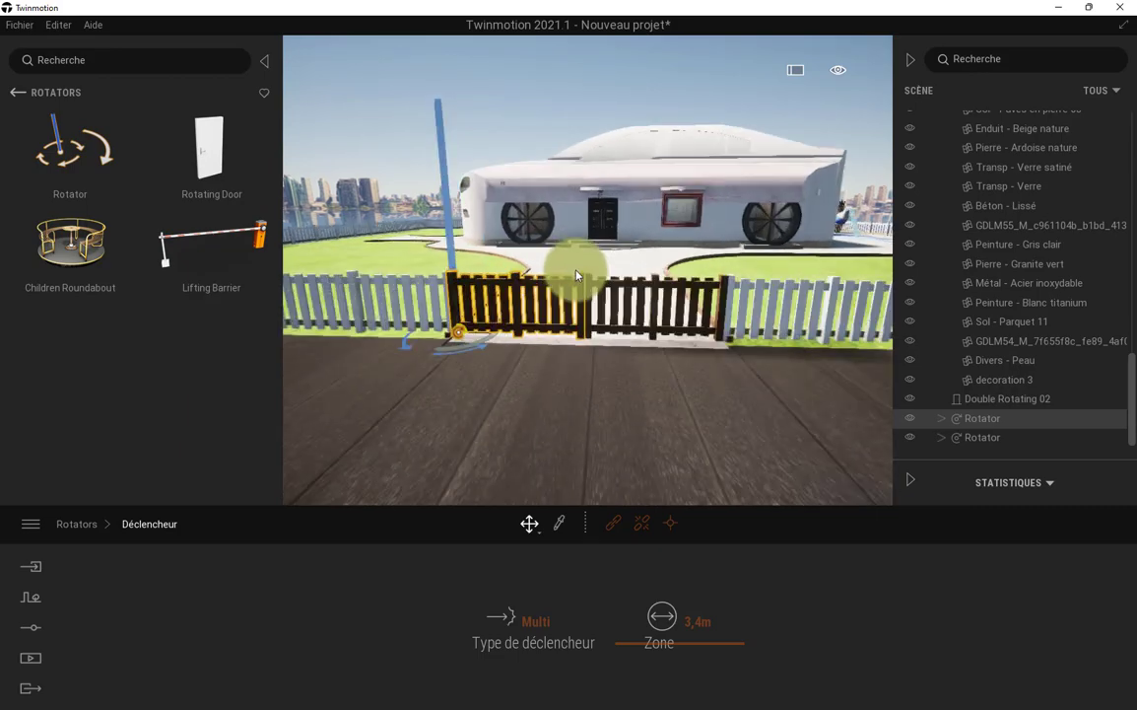